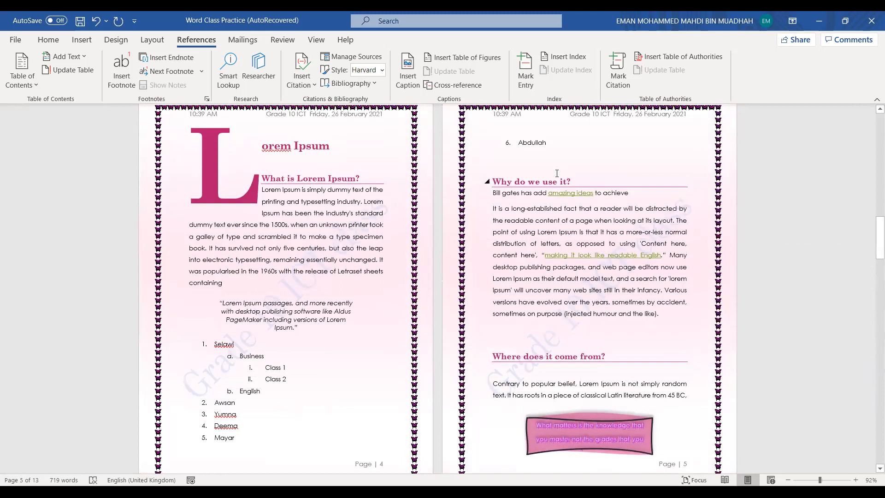
# - Collapse the section under the "Why do we use it?" heading and expand it again
pyautogui.moveTo(577, 176); pyautogui.dragTo(495, 179)
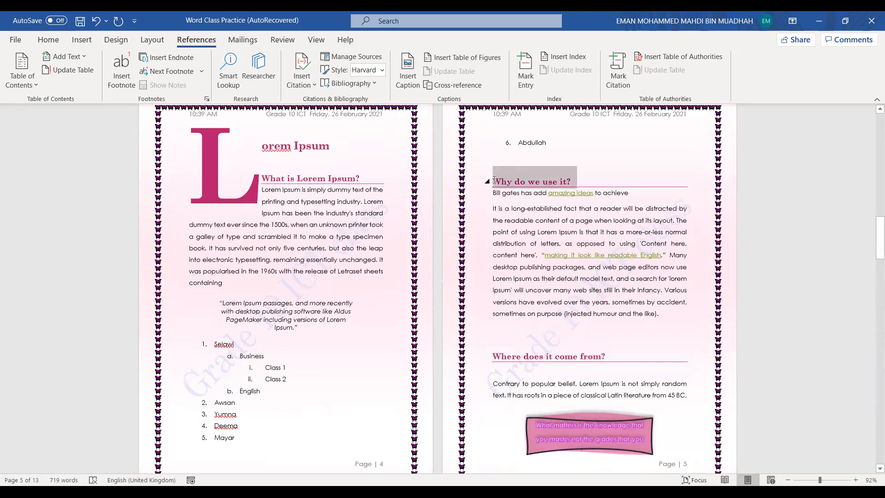
pyautogui.click(488, 182)
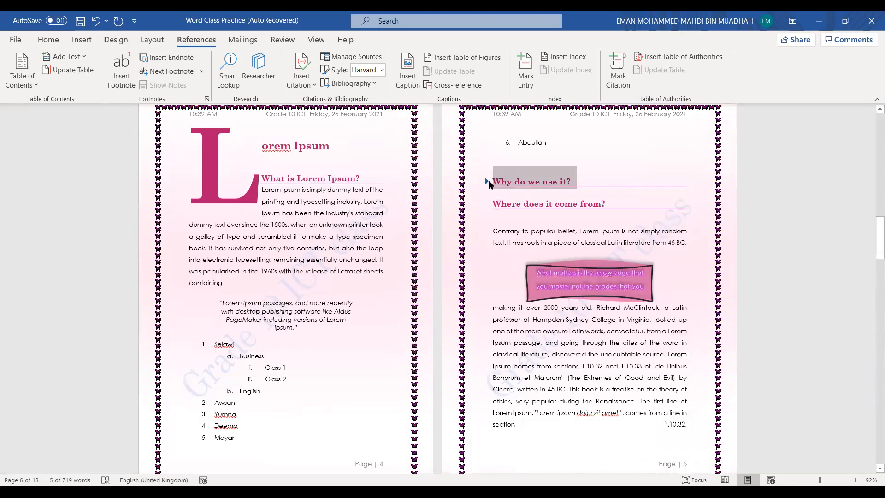
pyautogui.click(488, 182)
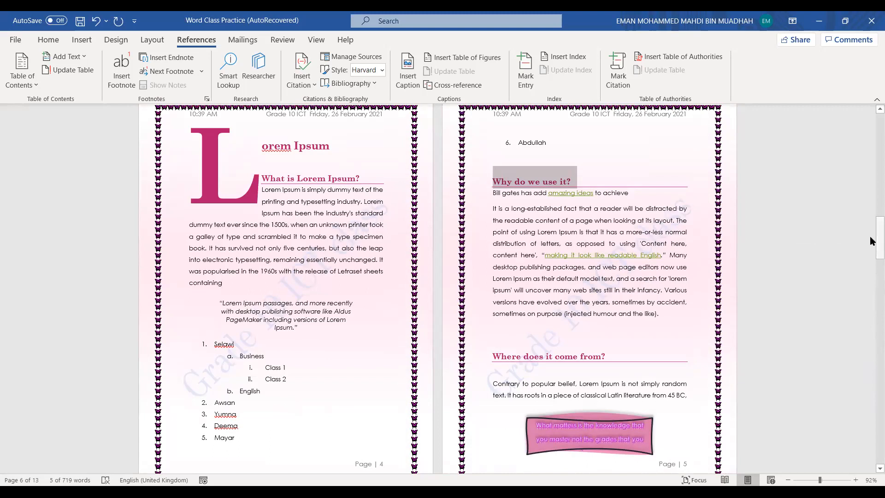
# - Add an empty line below the superscript example on page 3 and insert a blank page there
pyautogui.moveTo(872, 241); pyautogui.dragTo(871, 192)
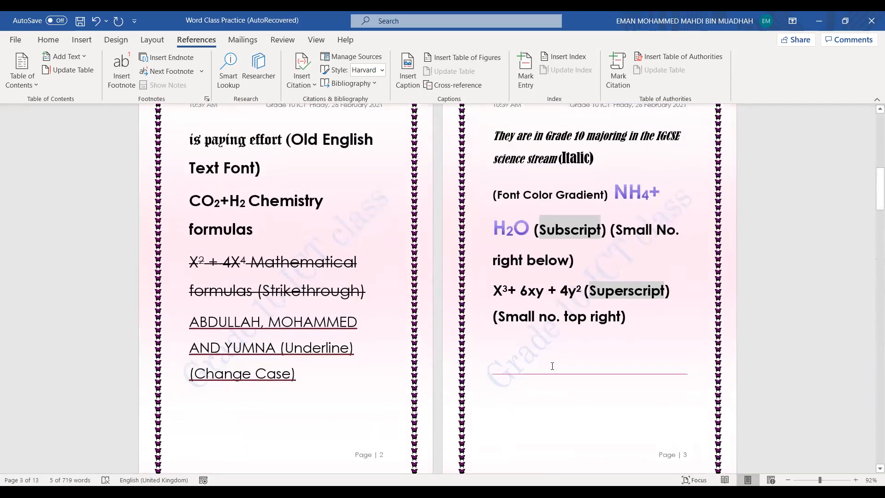
pyautogui.click(516, 388)
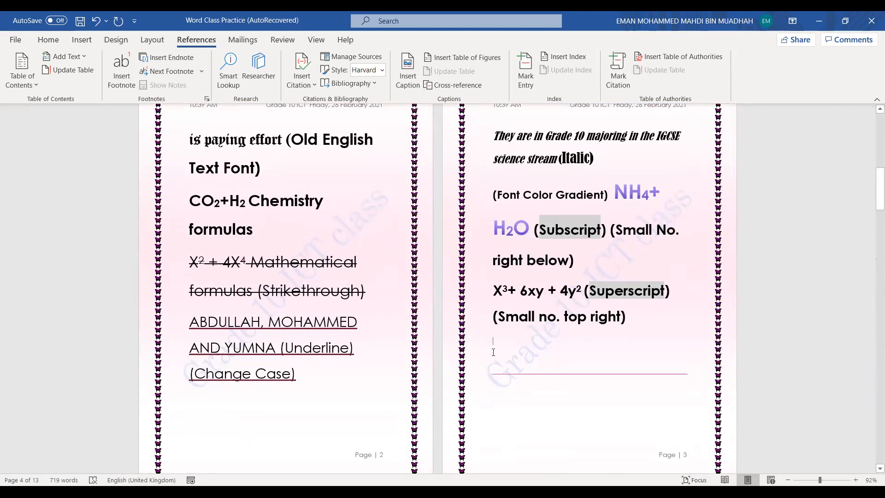
pyautogui.press('Return')
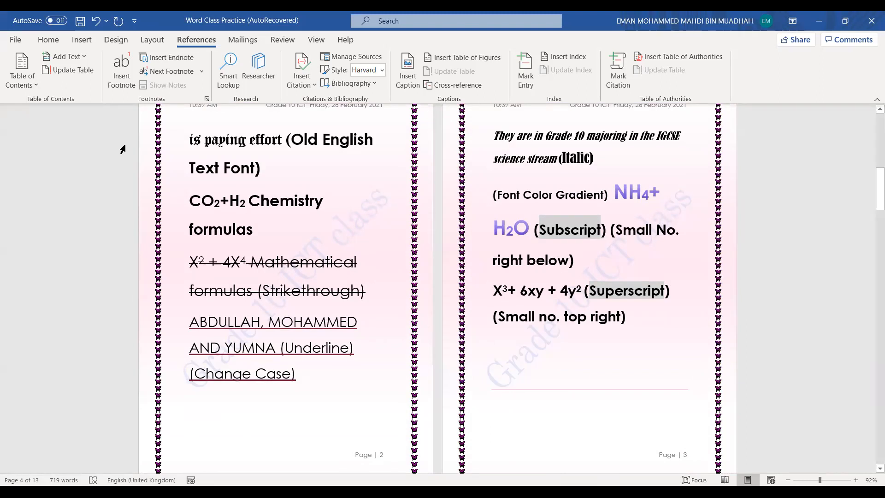
pyautogui.click(81, 41)
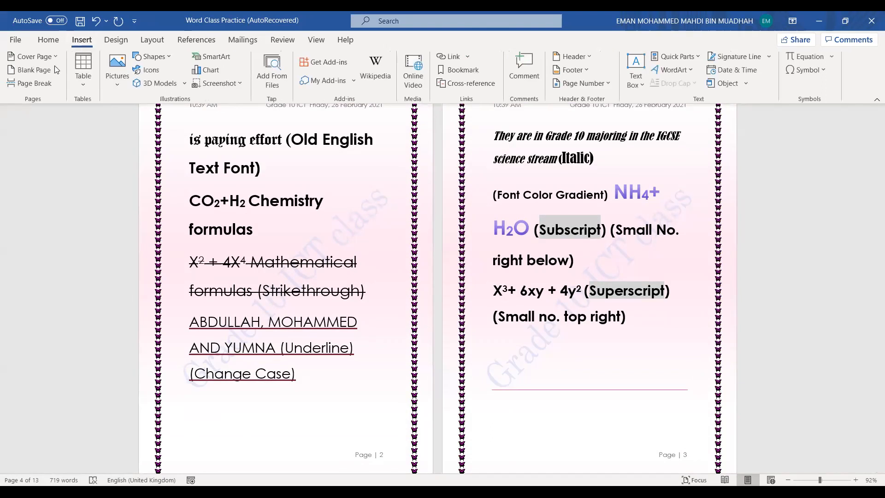
pyautogui.click(49, 69)
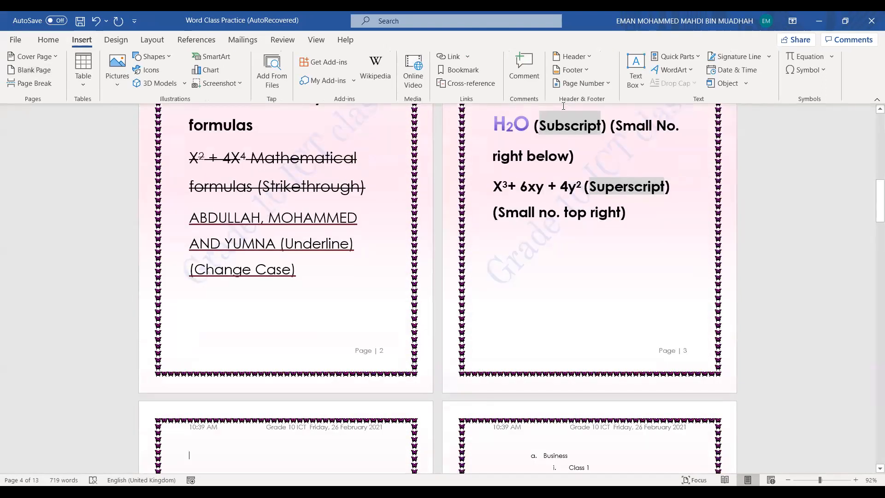
# - Insert an Automatic Table 2 table of contents at the top of the page before the Lorem Ipsum article
pyautogui.moveTo(879, 199); pyautogui.dragTo(870, 218)
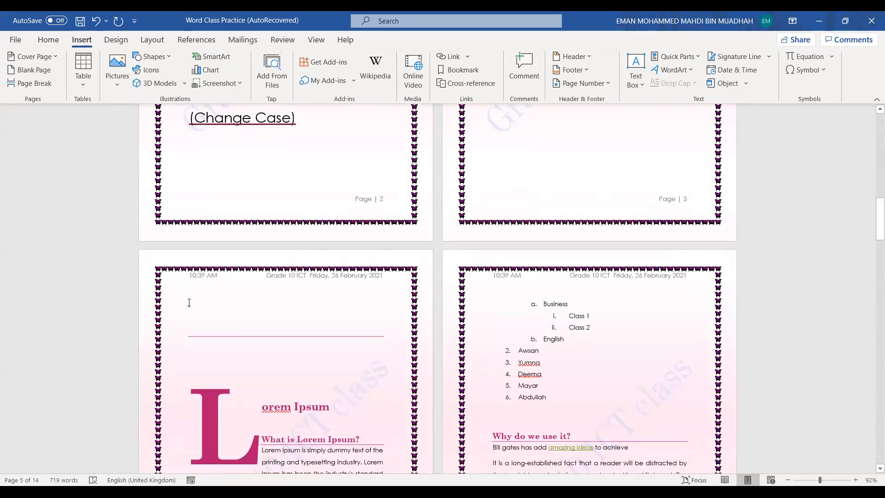
pyautogui.click(194, 40)
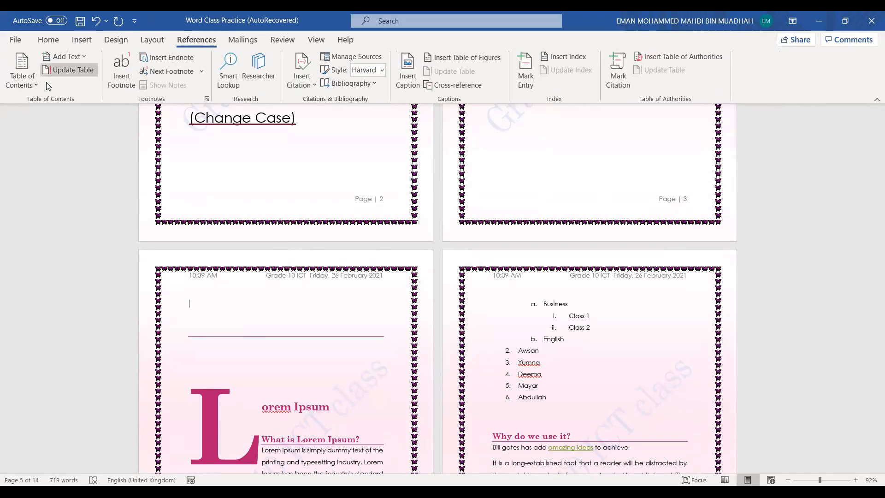
pyautogui.click(34, 86)
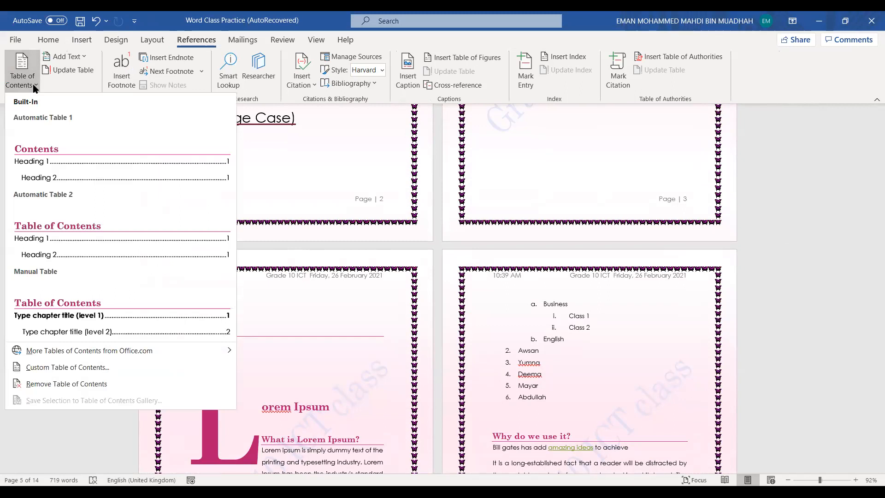
pyautogui.click(49, 214)
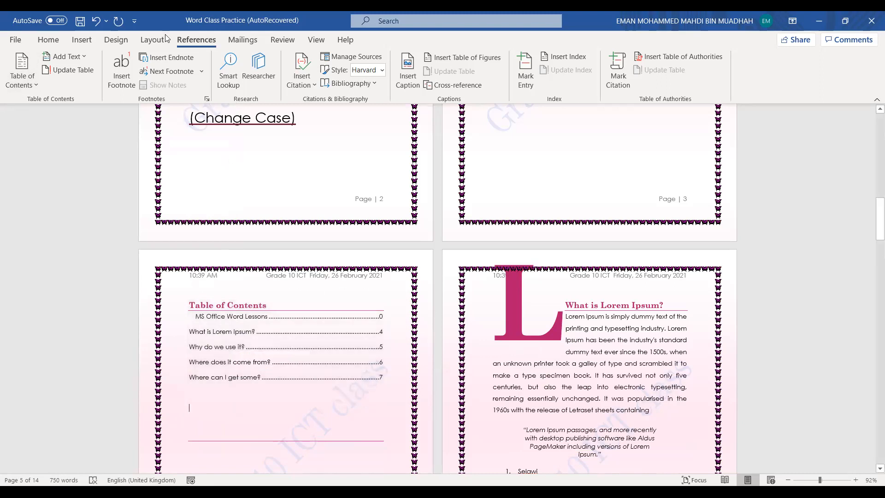
# - Add empty lines below the table of contents to push the "Lorem Ipsum" title onto the following page
pyautogui.click(48, 40)
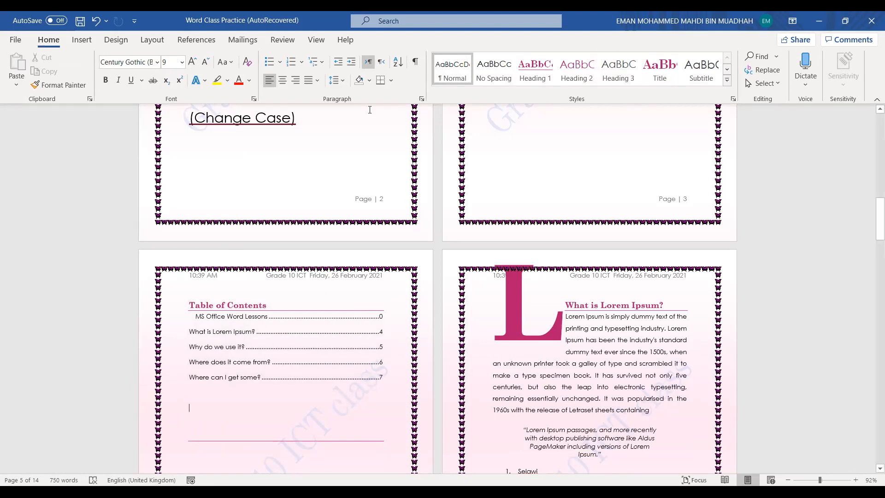
pyautogui.click(196, 39)
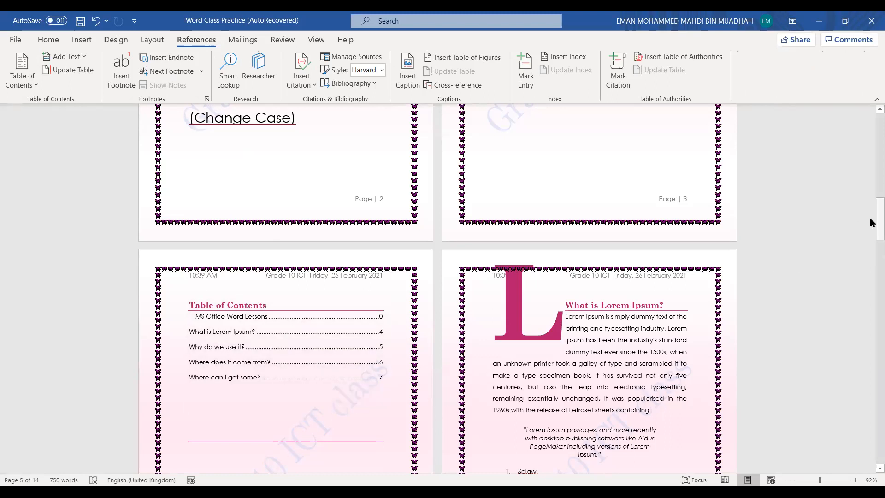
pyautogui.moveTo(870, 218); pyautogui.dragTo(870, 249)
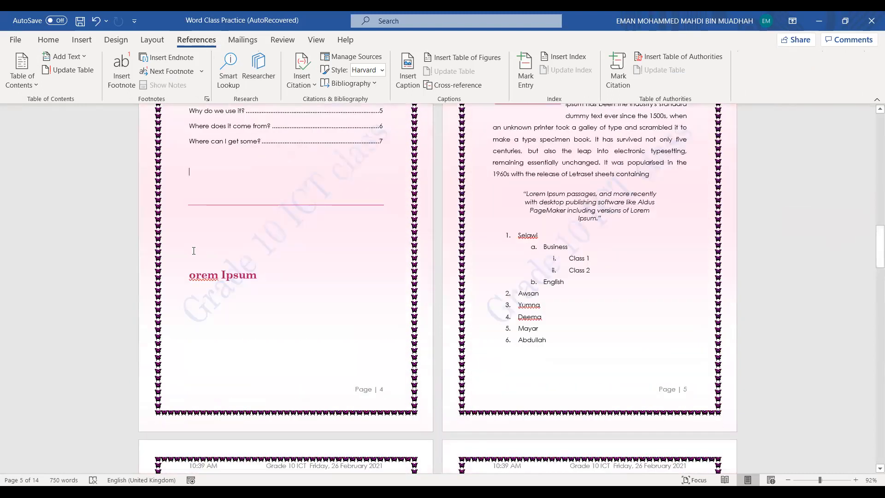
pyautogui.press('Return')
pyautogui.press('Return')
pyautogui.press('Return')
pyautogui.press('Return')
pyautogui.press('Return')
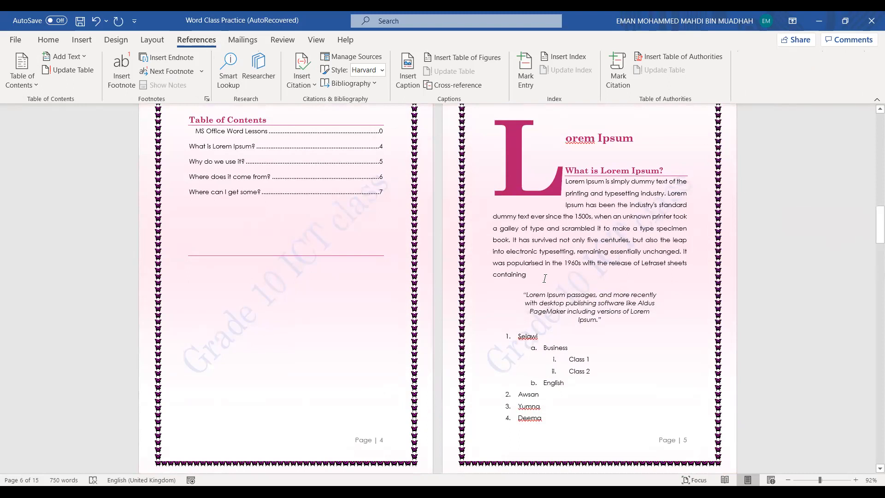
# - Add the line "Who's grade 10 leader?" below the first Lorem Ipsum paragraph, after the word "containing"
pyautogui.press('Return')
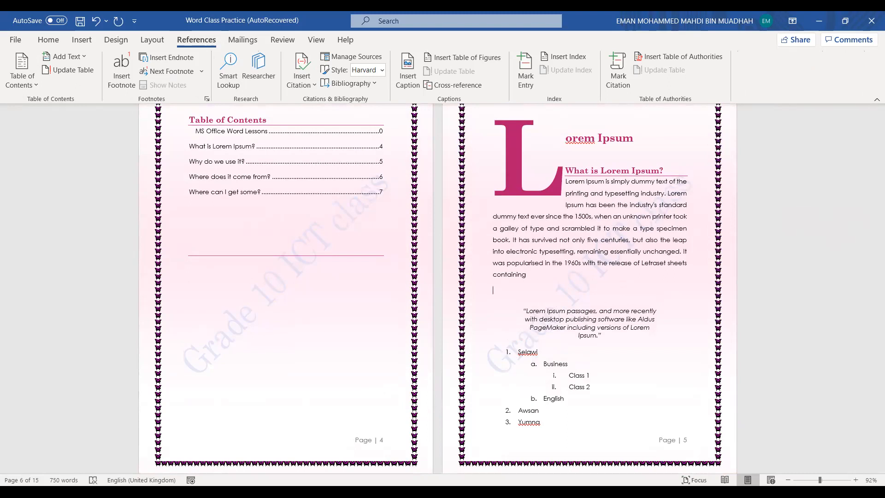
pyautogui.write('Whos')
pyautogui.press('BackSpace')
pyautogui.press('BackSpace')
pyautogui.write("'s")
pyautogui.write(' grade 1')
pyautogui.write('0')
pyautogui.write(' leader')
pyautogui.write('?')
# - Apply the Heading 1 style to the line "Who's grade 10 leader?"
pyautogui.moveTo(568, 291); pyautogui.dragTo(499, 295)
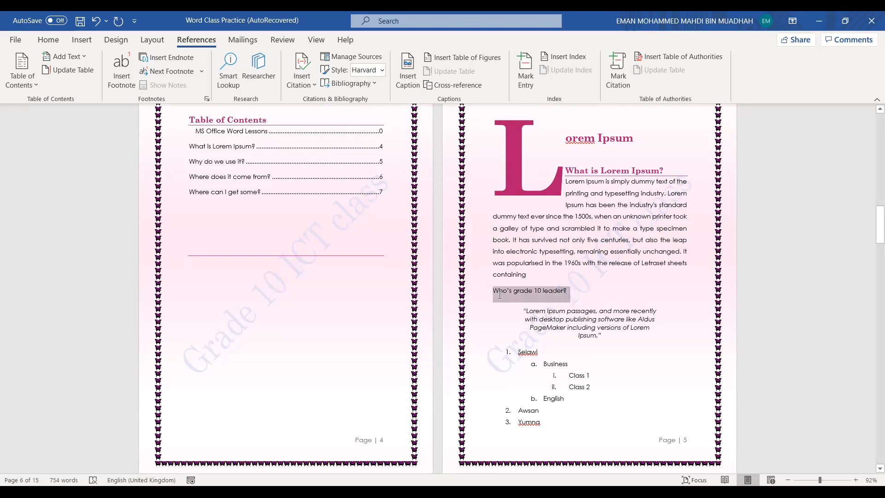
pyautogui.click(59, 40)
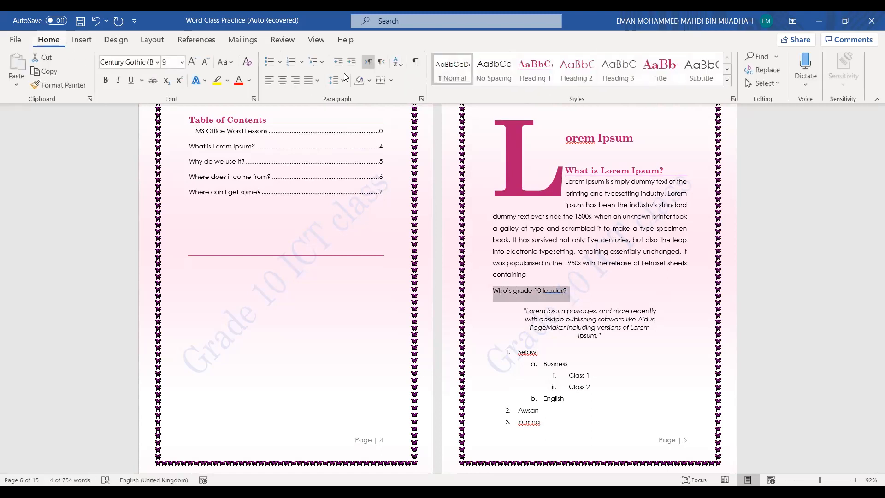
pyautogui.click(526, 77)
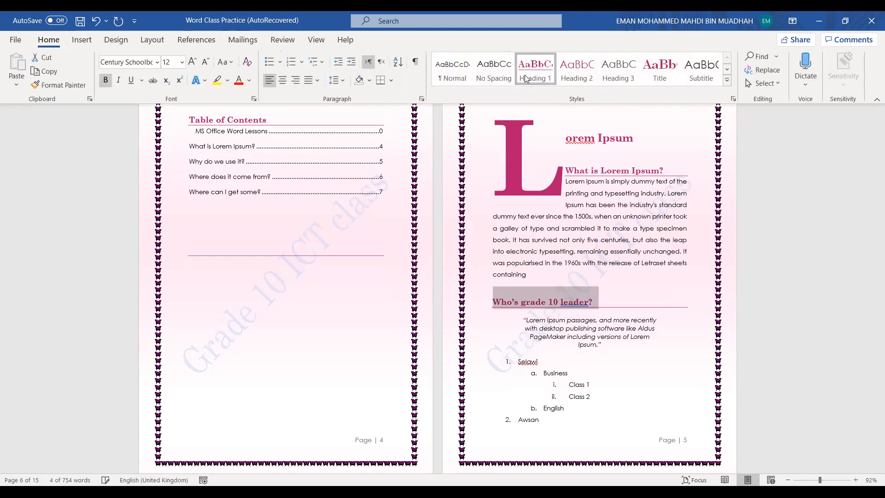
pyautogui.click(633, 306)
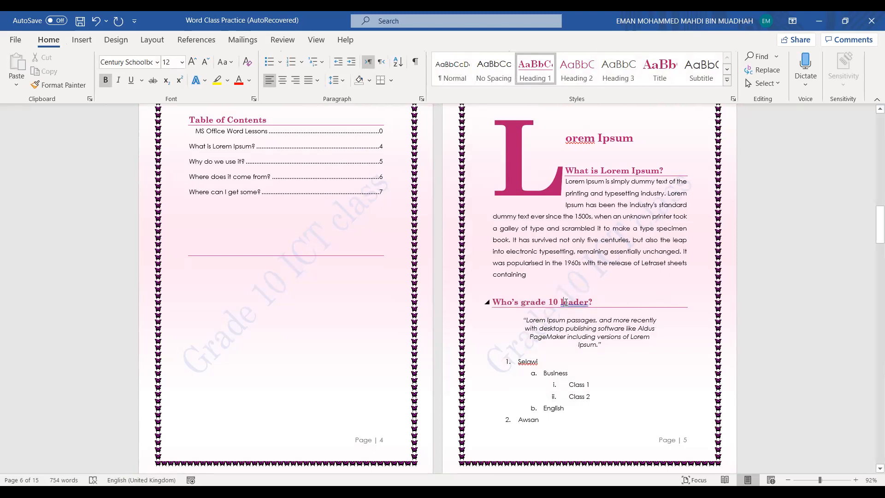
pyautogui.rightClick(567, 306)
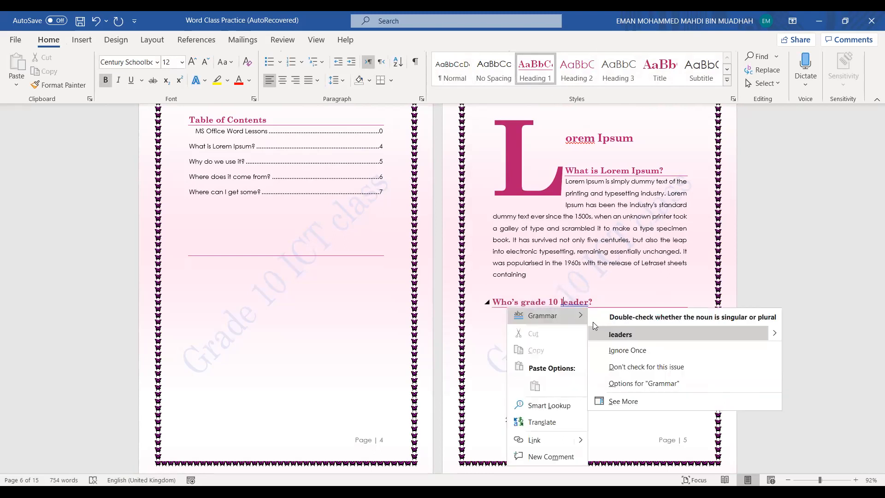
pyautogui.click(600, 303)
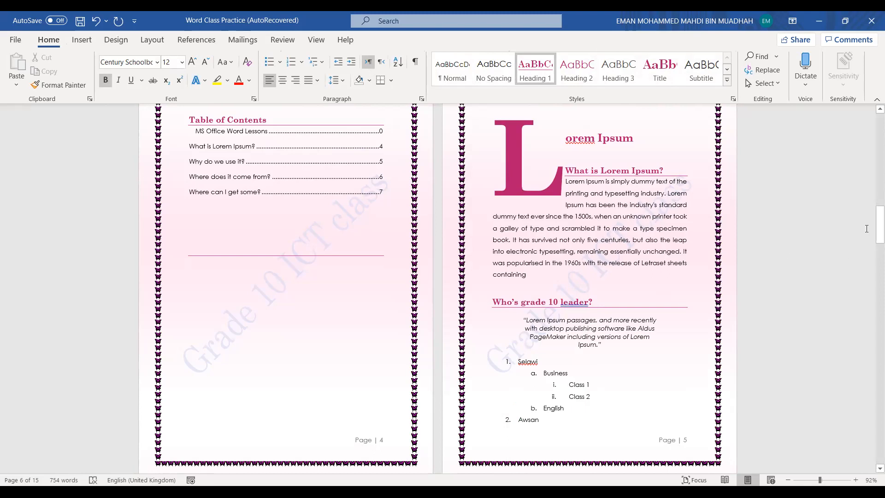
# - Split the paragraph after "making it over 2000 years old." and add an empty line before the sentence about the Latin professor
pyautogui.moveTo(872, 229); pyautogui.dragTo(876, 269)
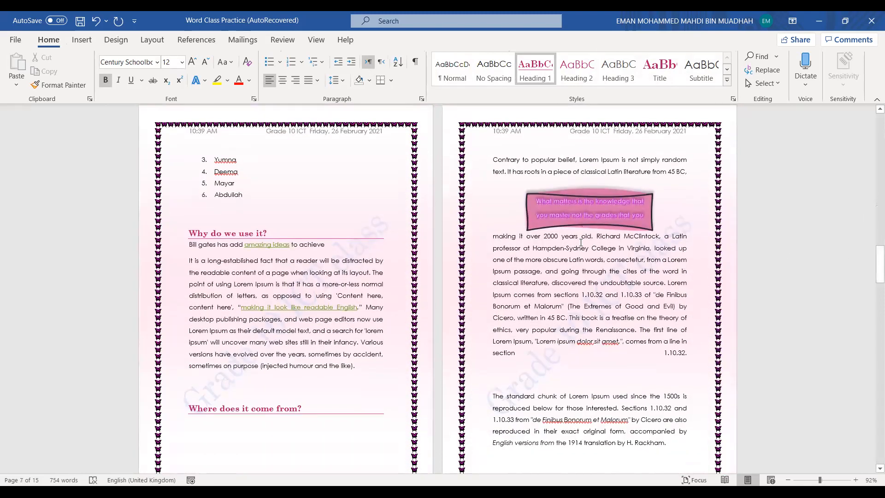
pyautogui.click(596, 237)
pyautogui.press('Return')
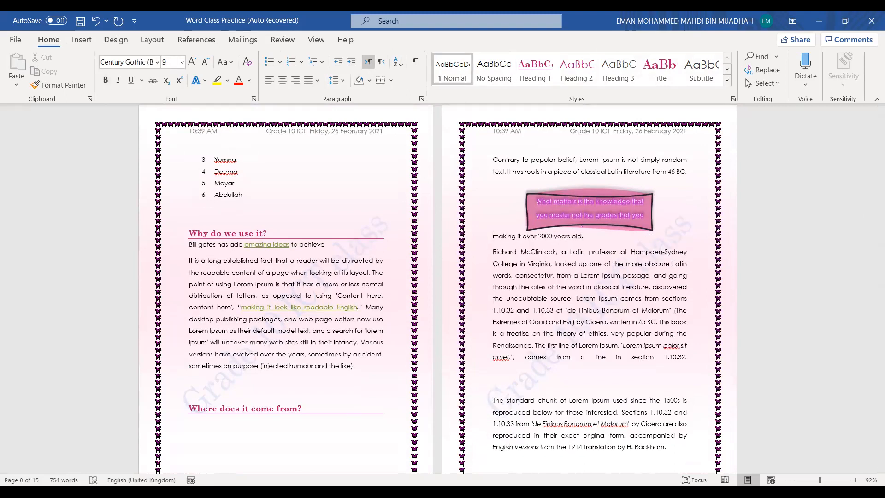
pyautogui.press('Return')
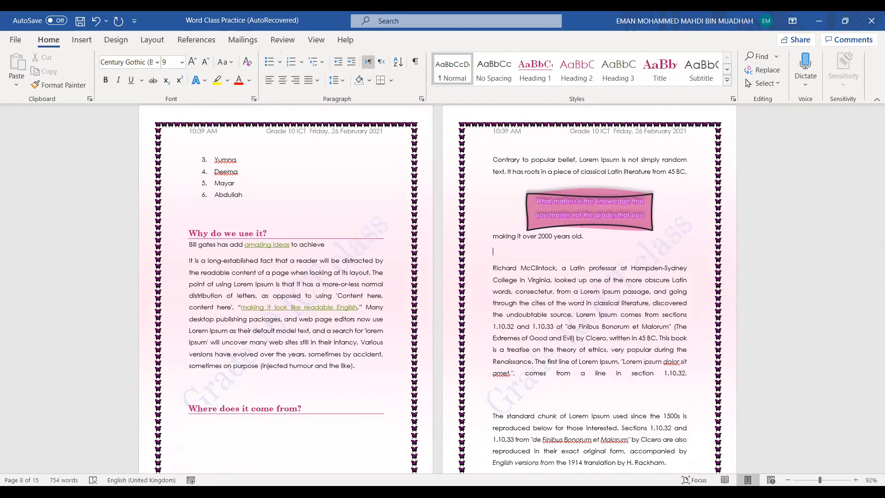
# - Write a "Who is ...?" question on the empty line, copying the Latin professor's name from the paragraph below
pyautogui.write('Who is')
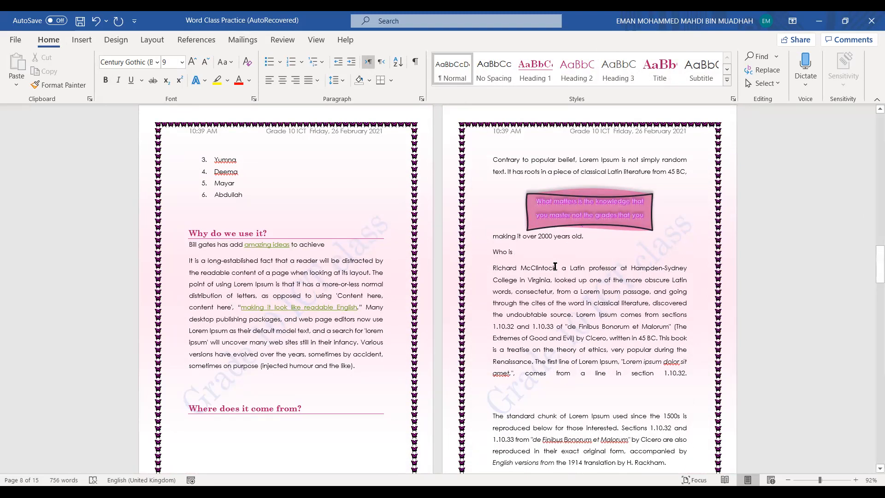
pyautogui.moveTo(546, 266); pyautogui.dragTo(498, 271)
pyautogui.hotkey('ctrl', 'c')
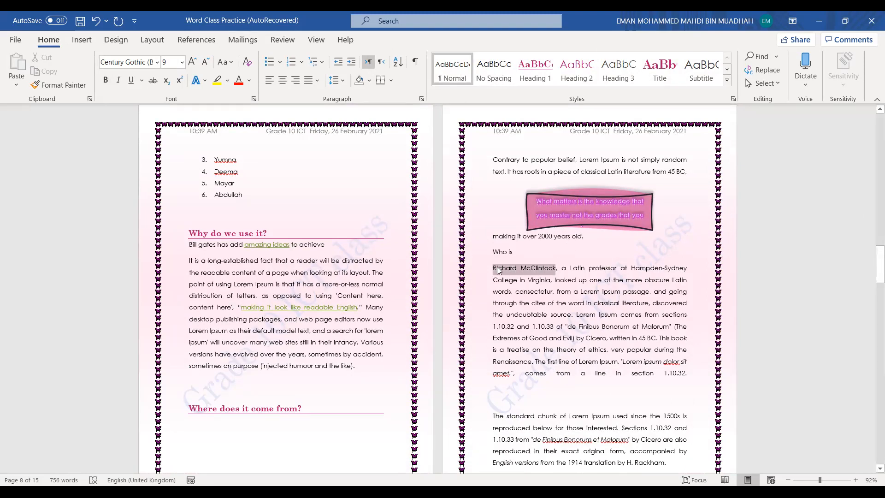
pyautogui.click(527, 250)
pyautogui.hotkey('ctrl', 'v')
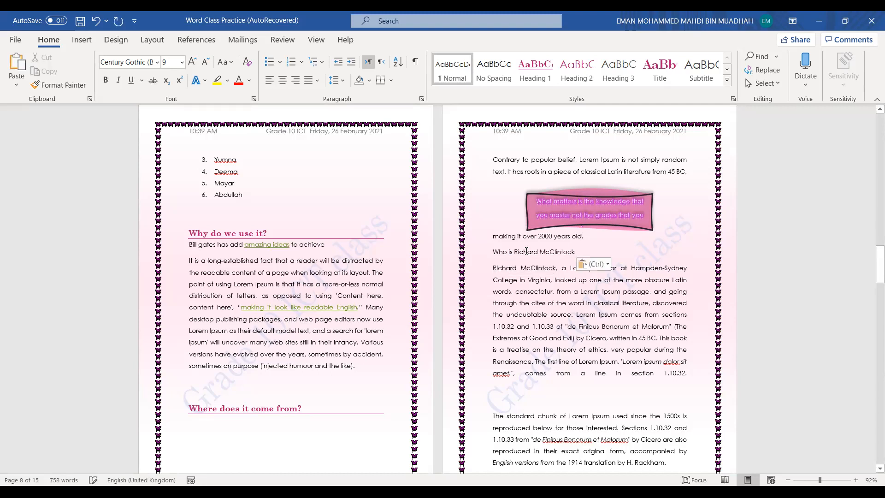
pyautogui.write('?')
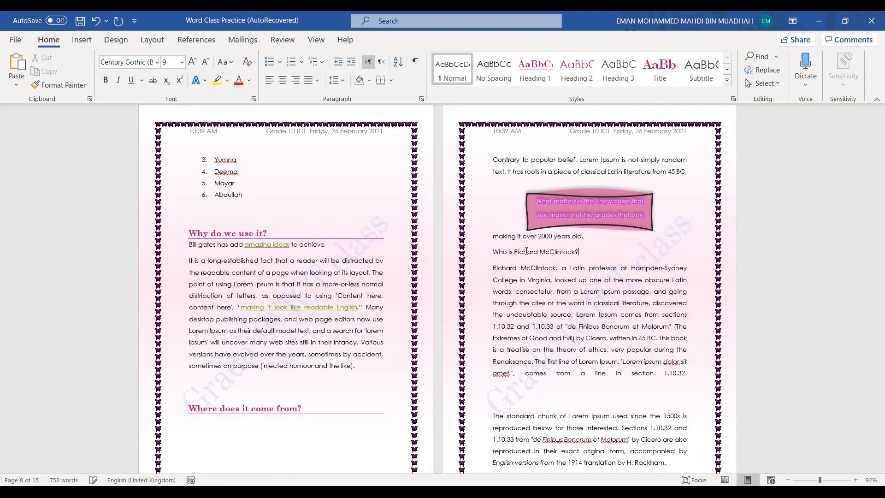
# - Apply the Heading 1 style to the question about the Latin professor
pyautogui.moveTo(507, 252)
pyautogui.mouseDown()
pyautogui.moveTo(580, 254)
pyautogui.moveTo(494, 248)
pyautogui.mouseUp()
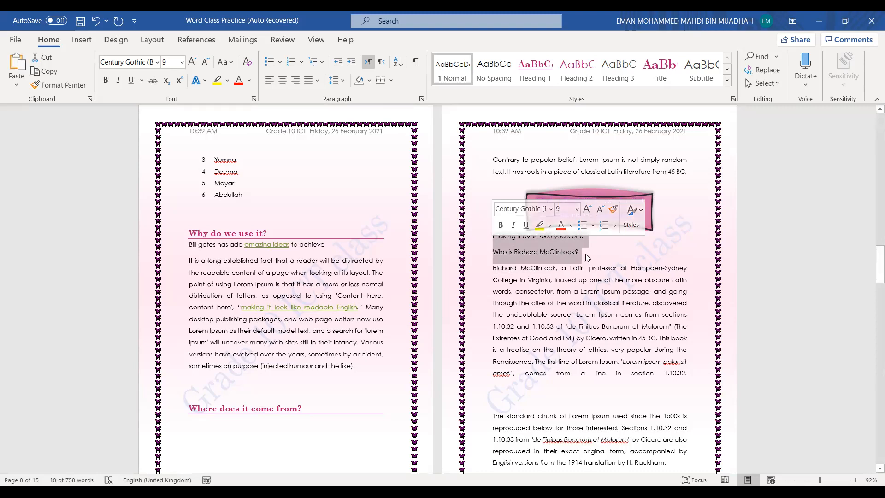
pyautogui.moveTo(588, 257); pyautogui.dragTo(493, 258)
pyautogui.click(537, 78)
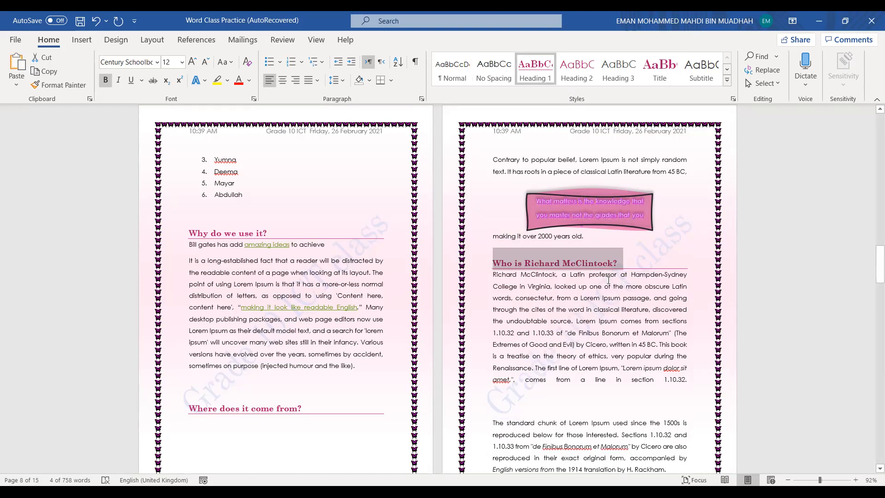
# - Return to the table of contents and update its page numbers only
pyautogui.moveTo(872, 266); pyautogui.dragTo(871, 209)
pyautogui.scroll(-3, 871, 209)
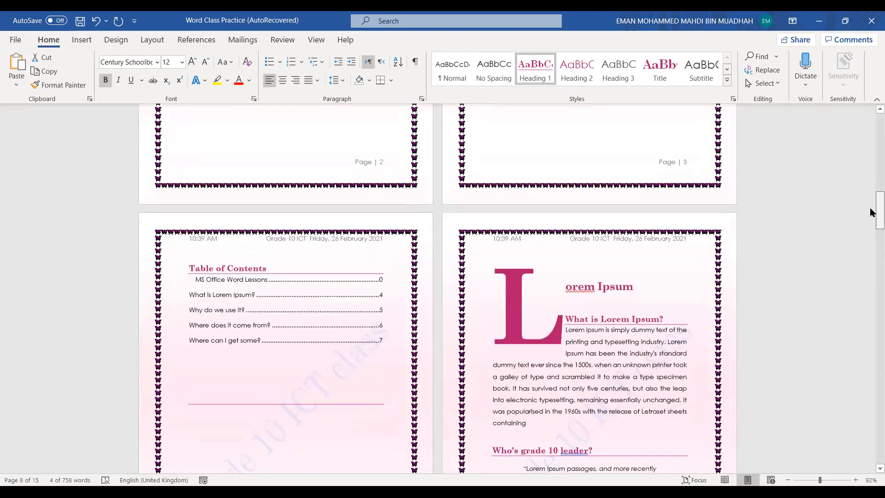
pyautogui.click(243, 278)
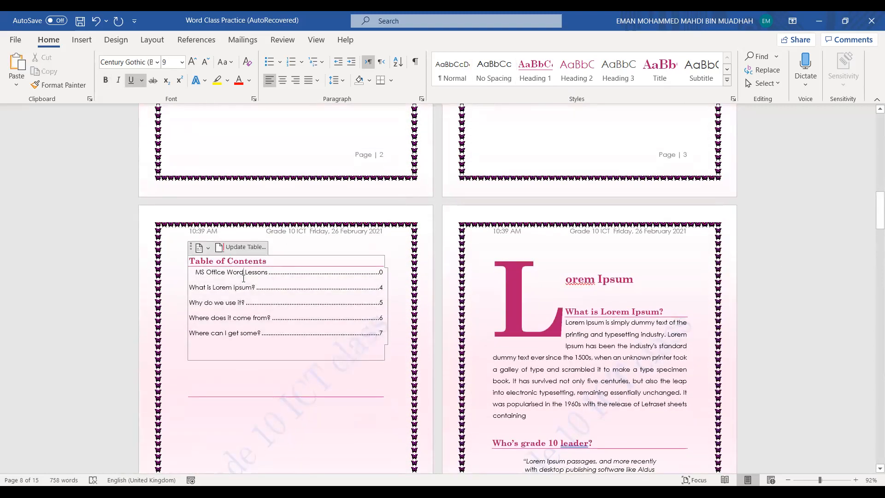
pyautogui.click(244, 249)
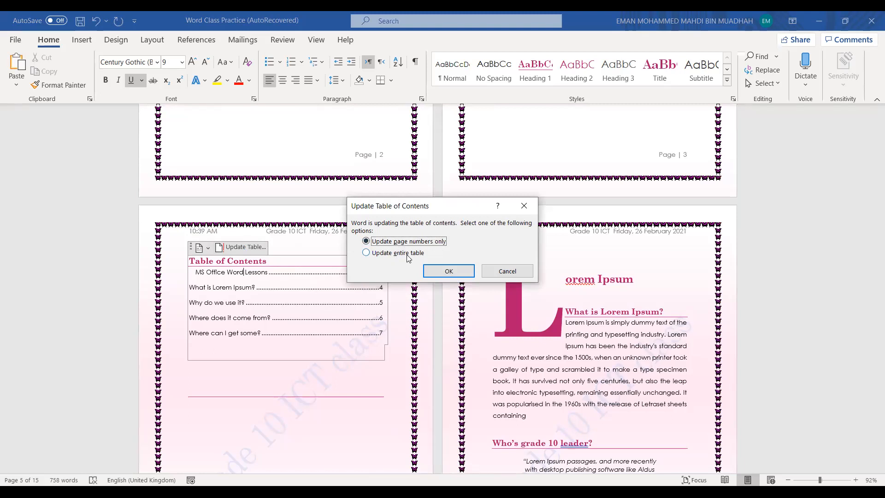
pyautogui.click(435, 270)
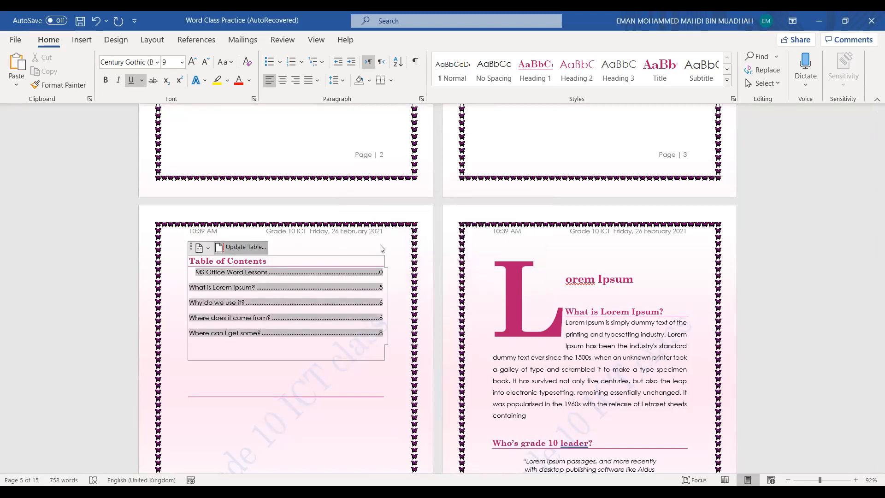
# - Update the entire table of contents so it includes the newly styled headings
pyautogui.click(235, 248)
pyautogui.click(387, 254)
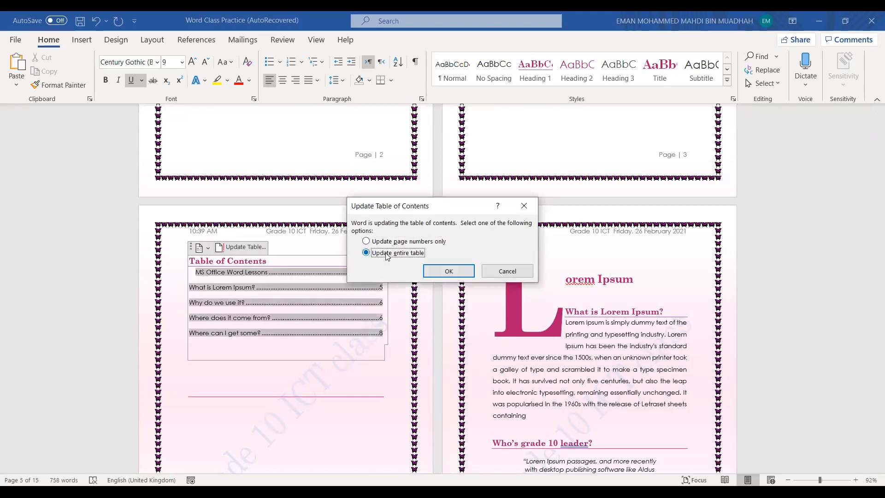
pyautogui.click(450, 271)
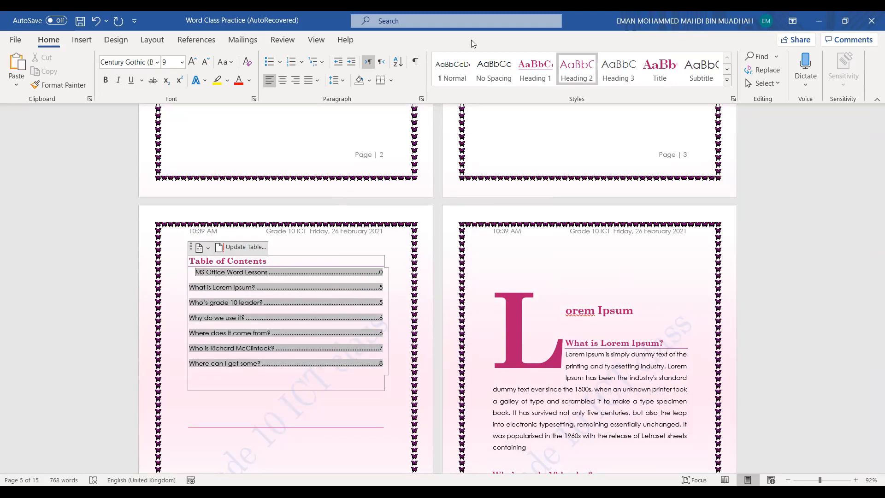
pyautogui.click(219, 44)
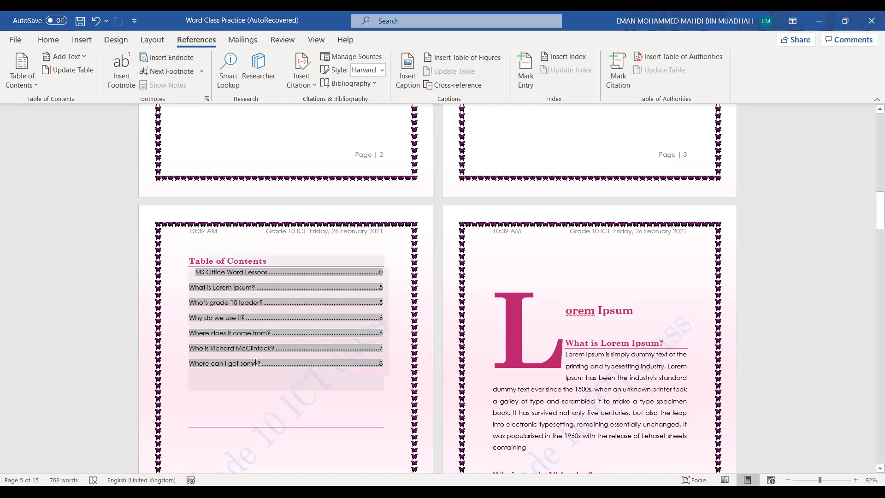
pyautogui.click(227, 416)
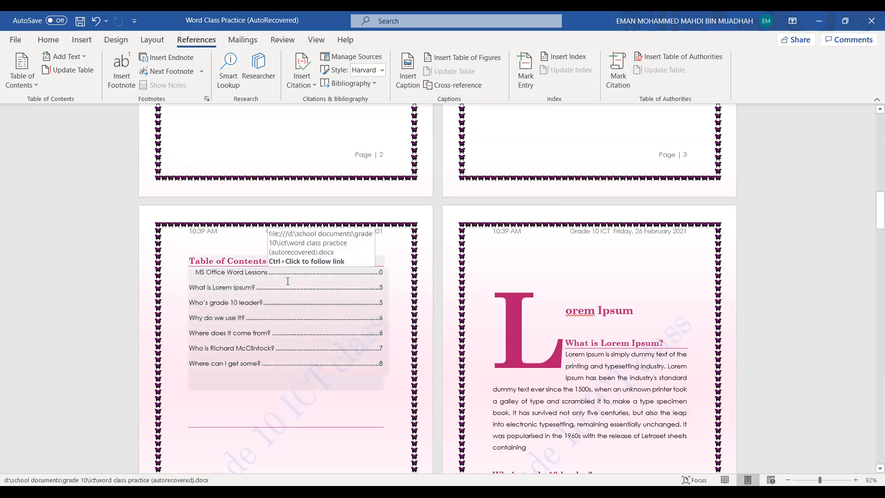
pyautogui.click(258, 269)
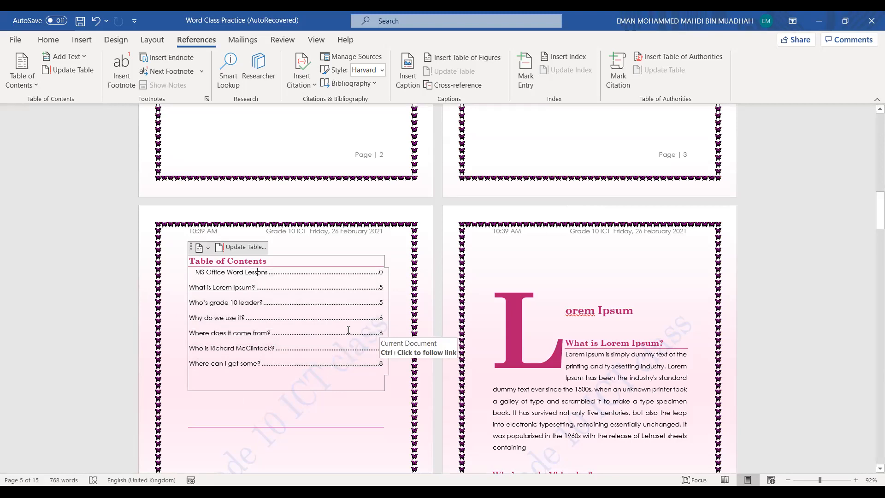
pyautogui.click(351, 400)
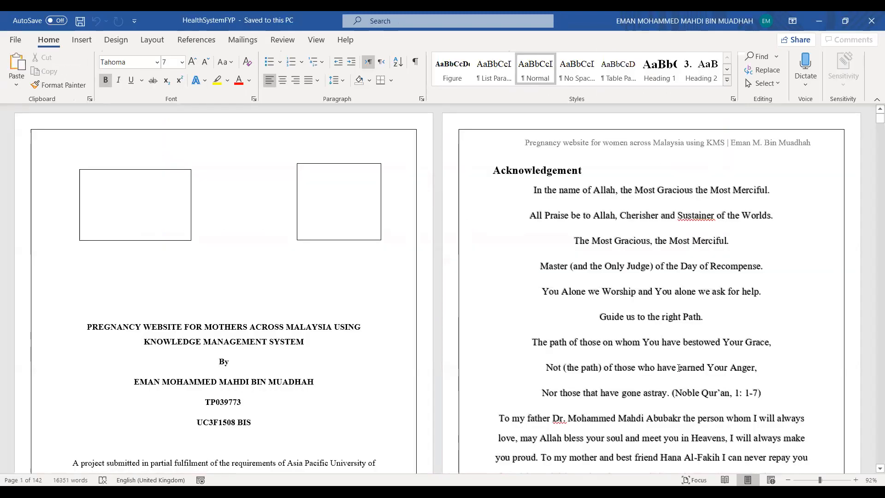
# - Find the table of contents in the HealthSystemFYP report, past the cover and acknowledgement pages
pyautogui.scroll(-3, 872, 464)
pyautogui.scroll(-20, 871, 465)
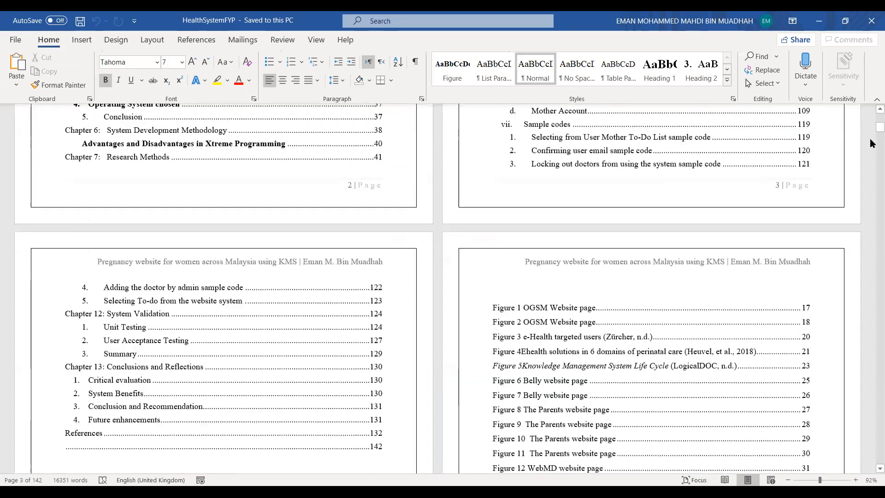
pyautogui.scroll(2, 872, 112)
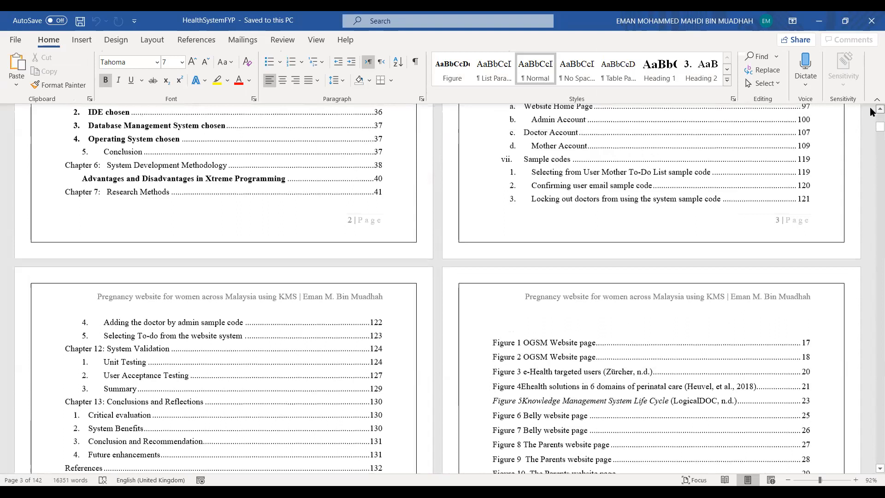
pyautogui.scroll(6, 871, 112)
pyautogui.scroll(6, 872, 112)
pyautogui.scroll(6, 872, 112)
pyautogui.scroll(6, 871, 112)
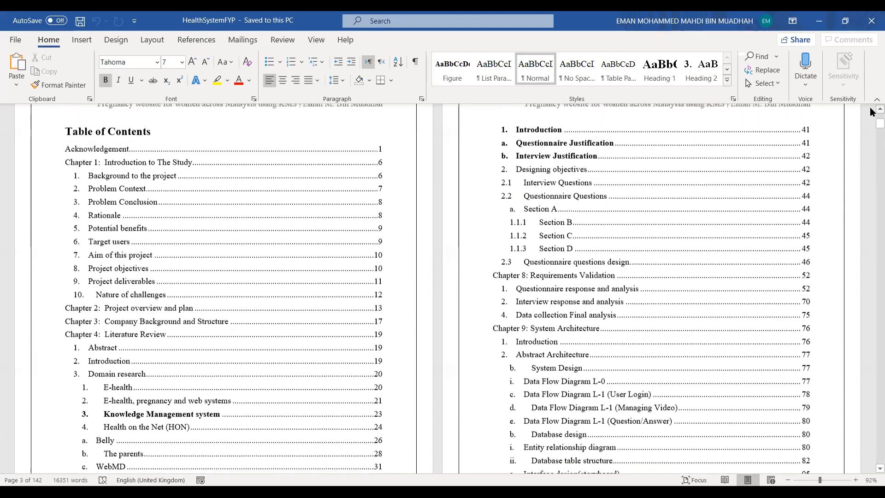
pyautogui.scroll(2, 871, 112)
pyautogui.click(580, 276)
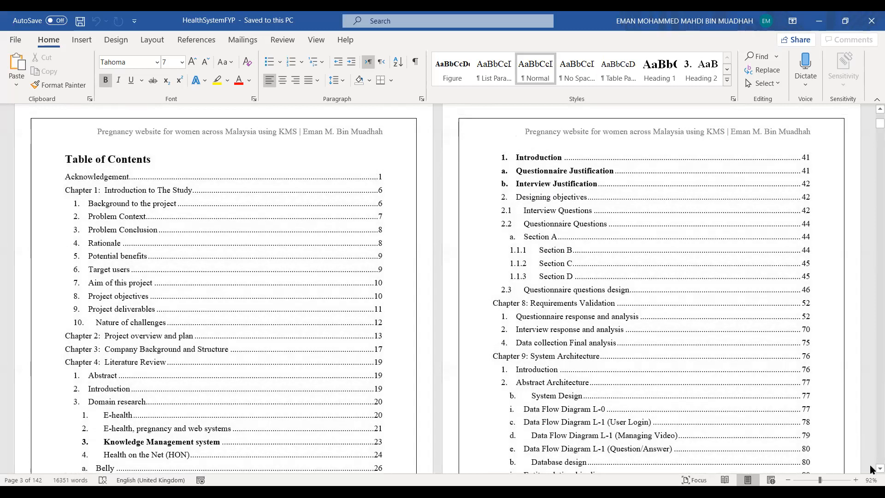
# - Examine the chapter and subsection entries of the report's table of contents through to References
pyautogui.scroll(-4, 871, 468)
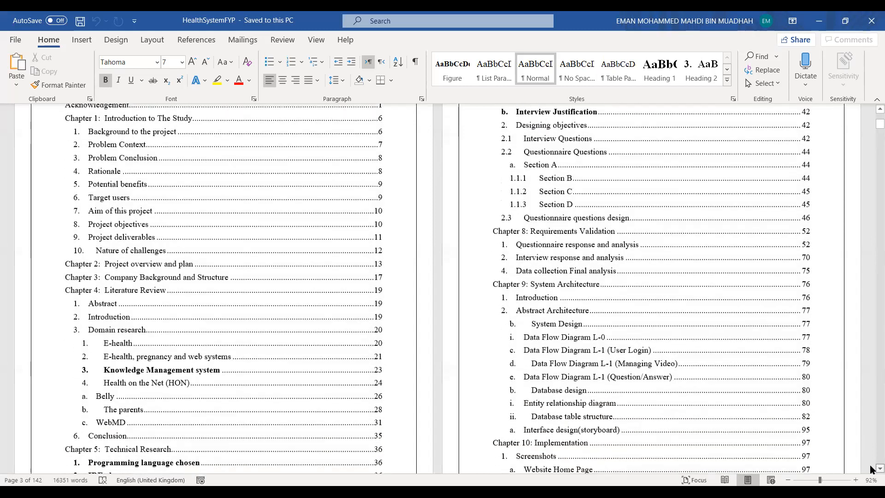
pyautogui.scroll(-3, 871, 468)
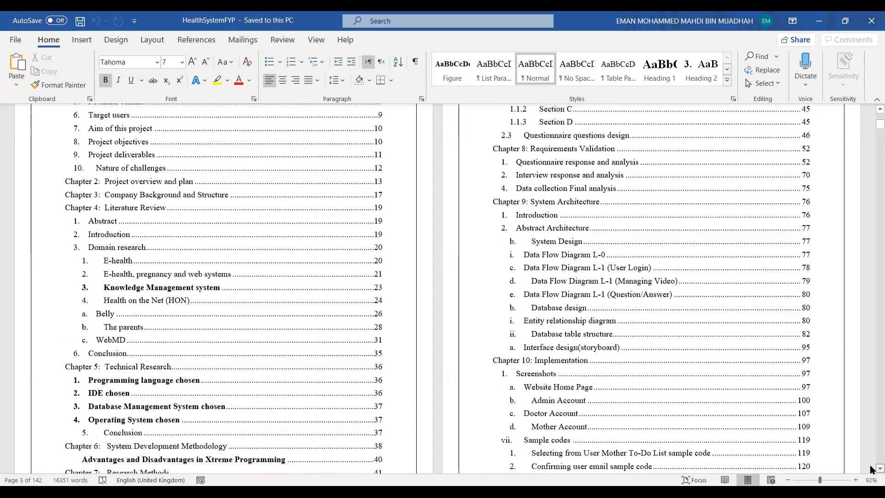
pyautogui.scroll(-4, 872, 468)
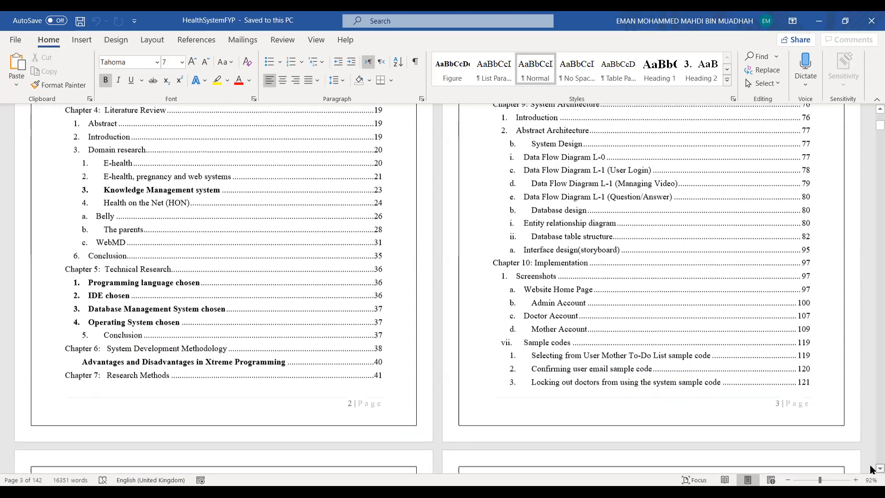
pyautogui.scroll(-4, 871, 469)
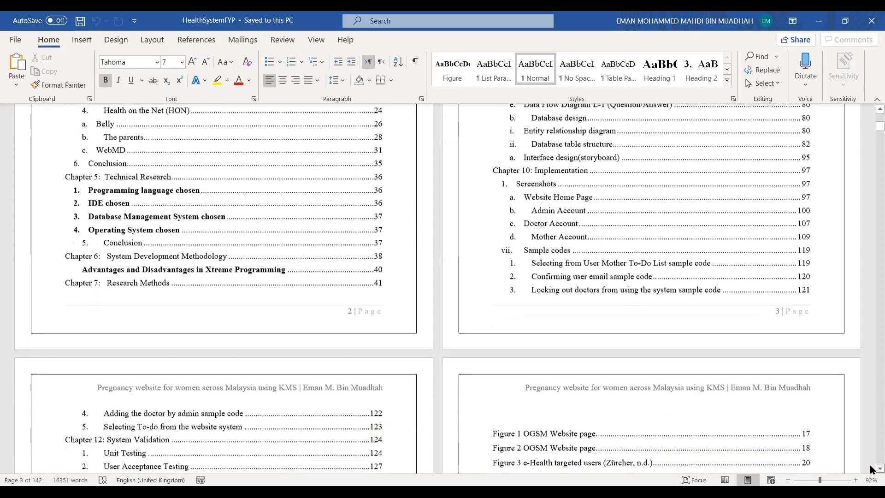
pyautogui.scroll(-4, 872, 469)
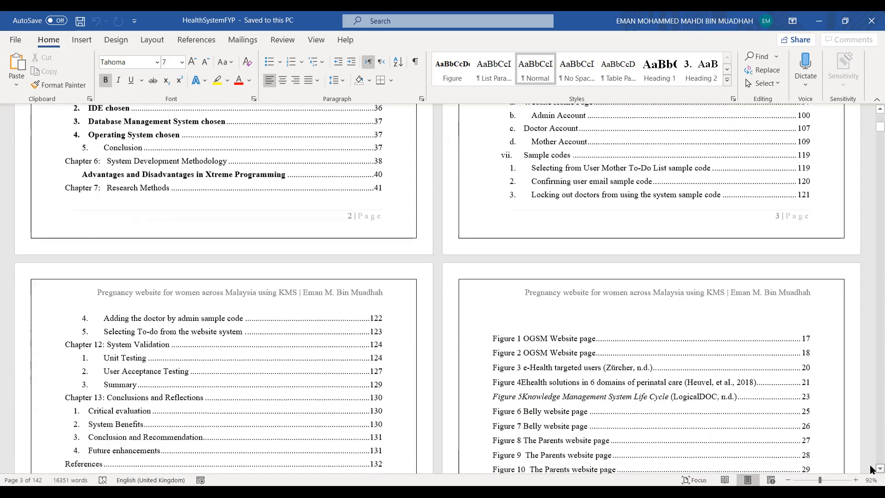
pyautogui.scroll(-4, 871, 469)
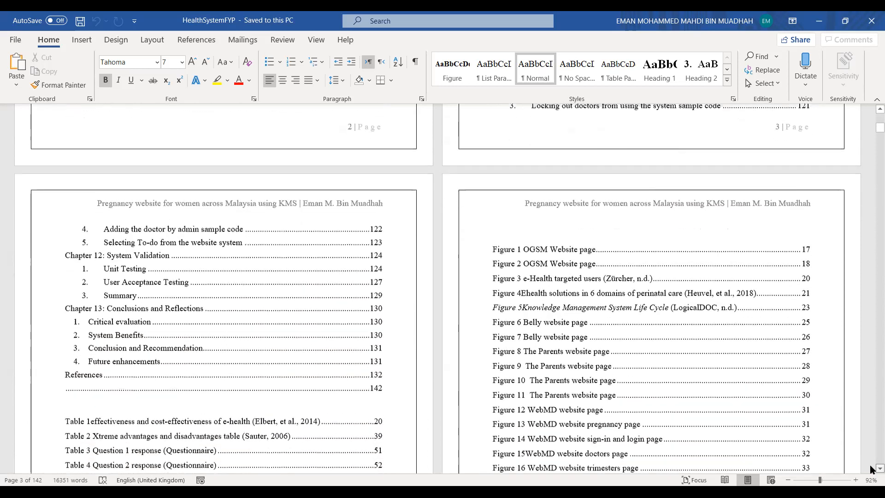
# - Look through the report's lists of tables and figures, continuing to the start of Chapter 1
pyautogui.scroll(-2, 871, 469)
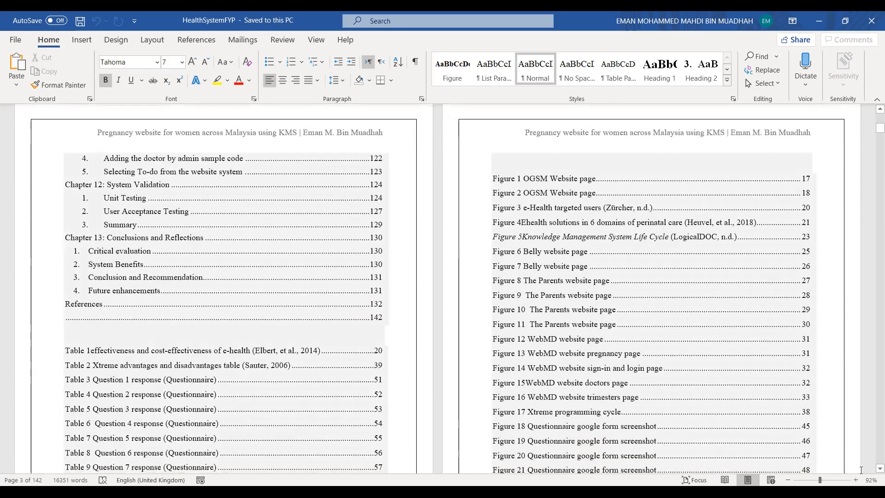
pyautogui.scroll(-1, 872, 470)
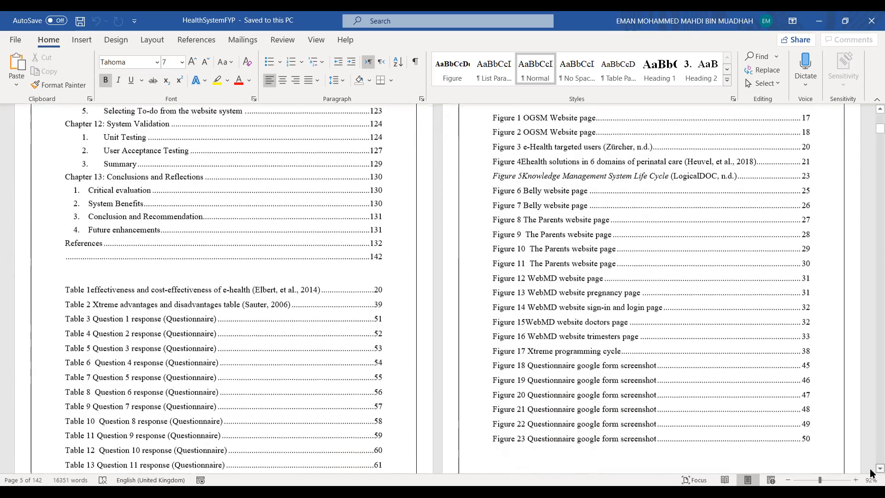
pyautogui.scroll(-1, 871, 472)
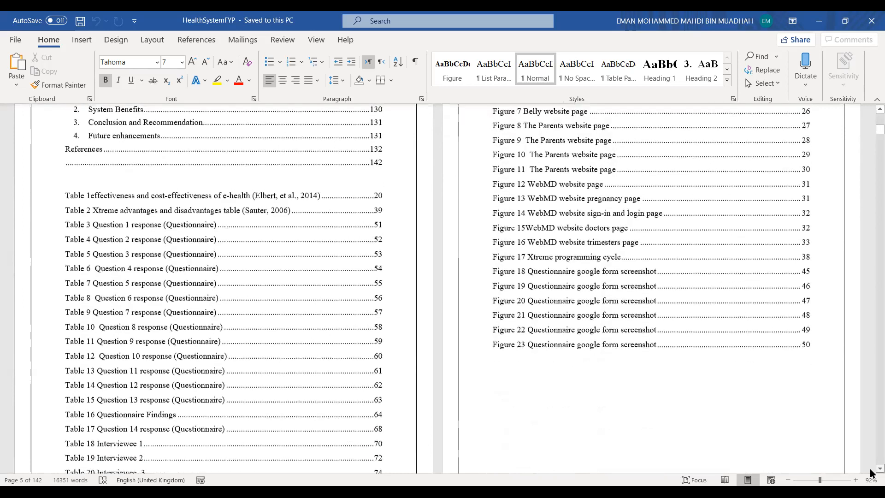
pyautogui.click(879, 469)
pyautogui.scroll(-3, 872, 472)
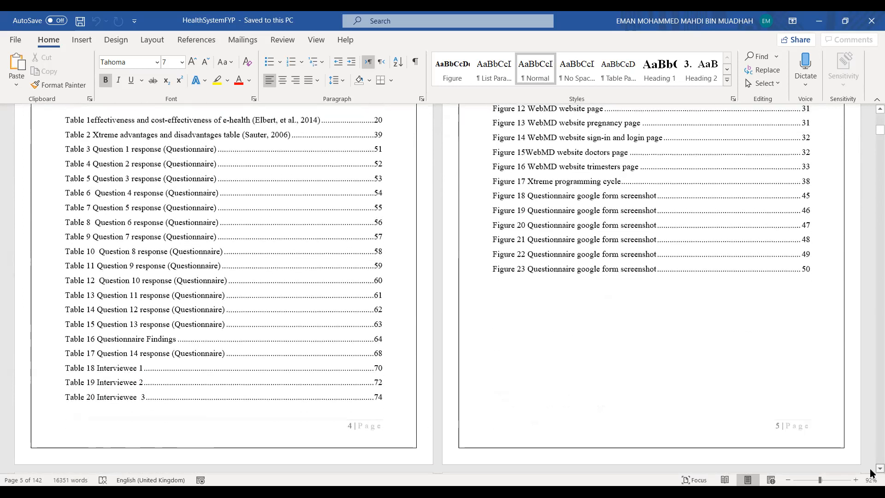
pyautogui.scroll(-3, 872, 473)
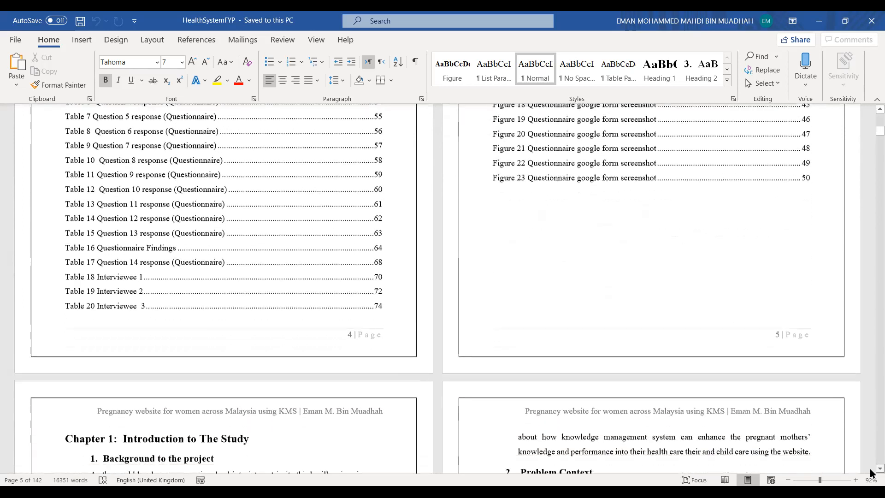
pyautogui.scroll(-5, 872, 472)
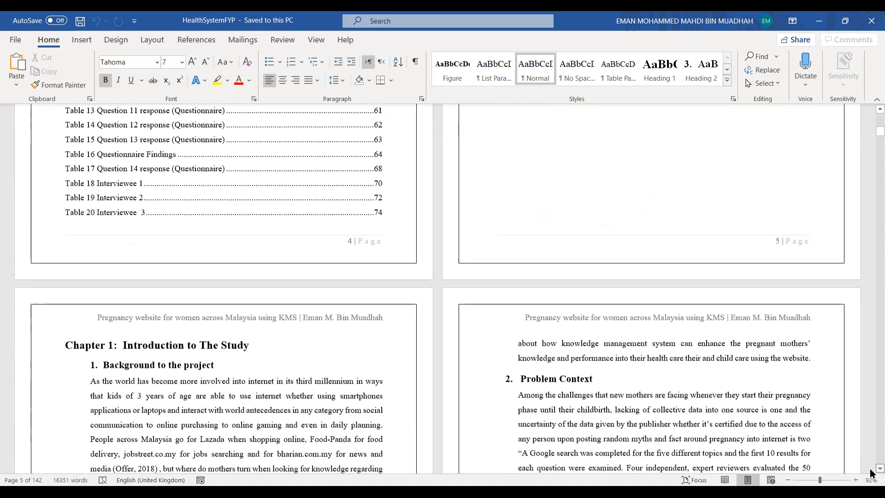
pyautogui.scroll(-5, 871, 472)
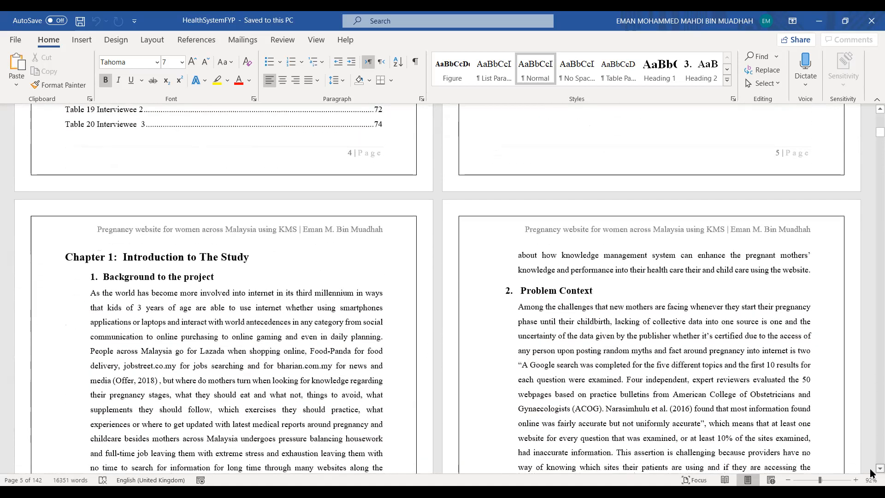
pyautogui.scroll(-3, 872, 473)
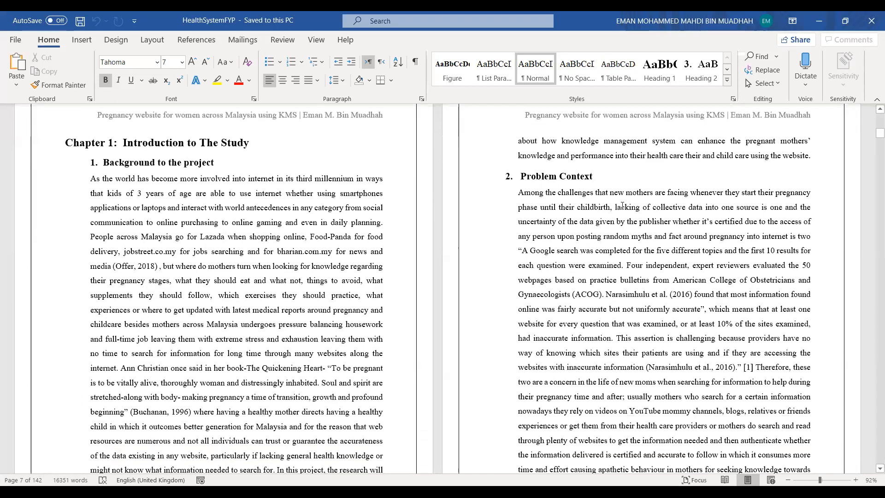
# - Inspect the 2016 source in the Problem Context section, highlighting the in-text citation that closes the quotation
pyautogui.click(641, 298)
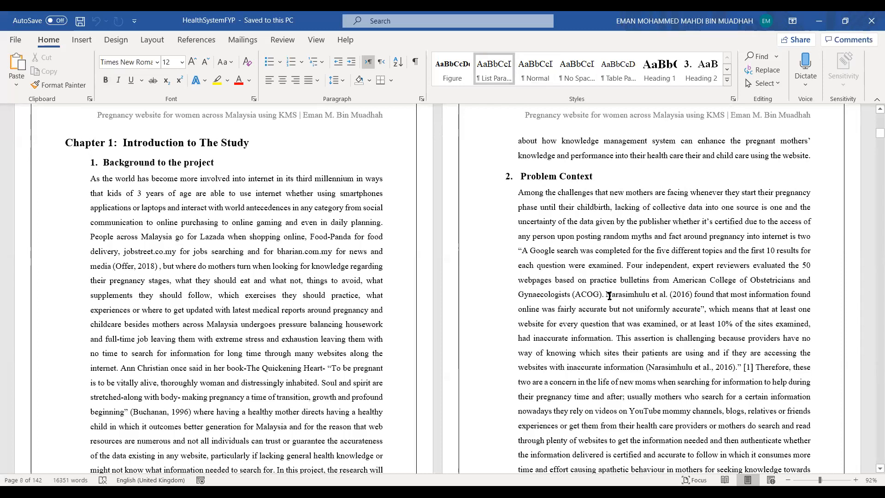
pyautogui.moveTo(610, 296); pyautogui.dragTo(665, 307)
pyautogui.click(690, 368)
pyautogui.moveTo(739, 374); pyautogui.dragTo(664, 373)
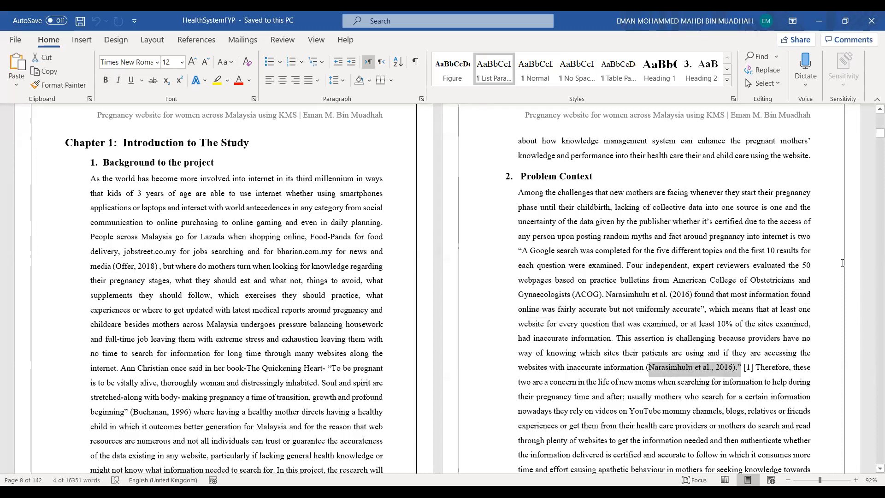
pyautogui.click(873, 274)
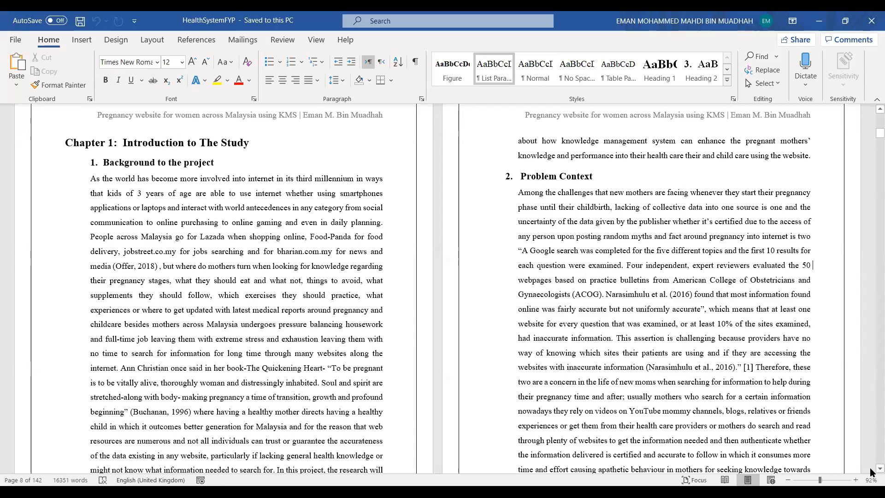
# - Read through Chapter 1 from the background and Problem Context to the project deliverables and nature of challenges
pyautogui.scroll(-2, 871, 471)
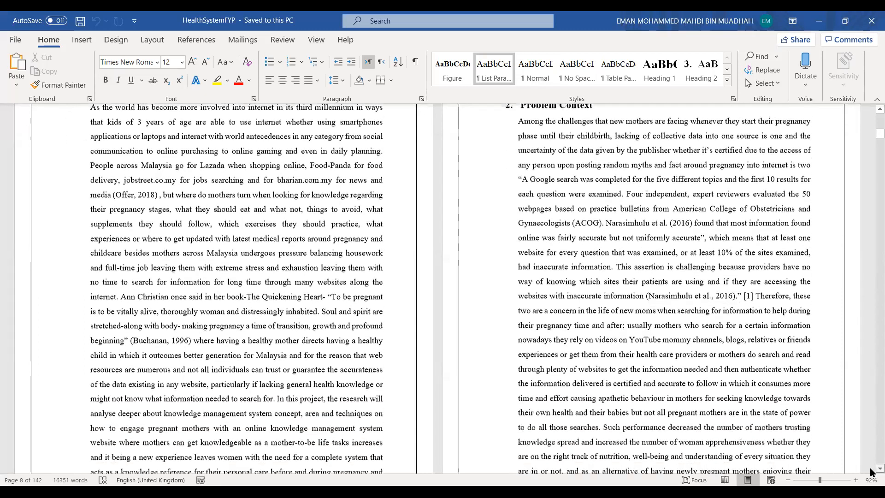
pyautogui.scroll(-2, 872, 471)
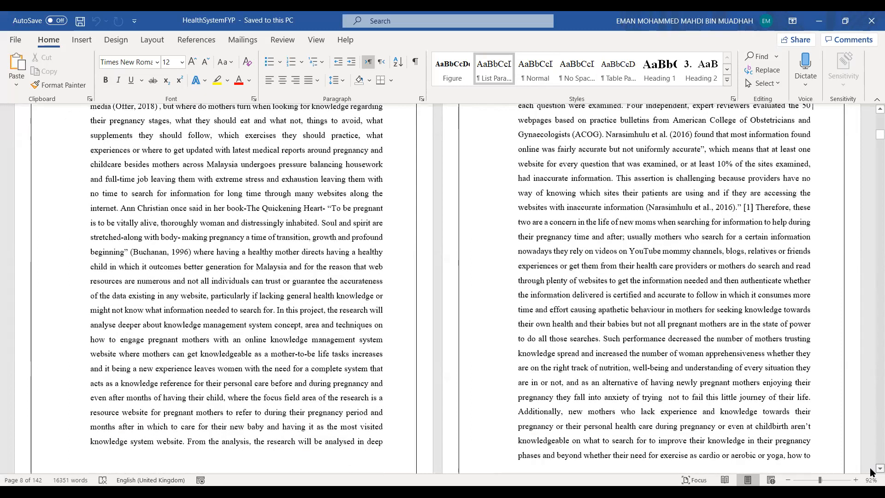
pyautogui.scroll(-3, 871, 471)
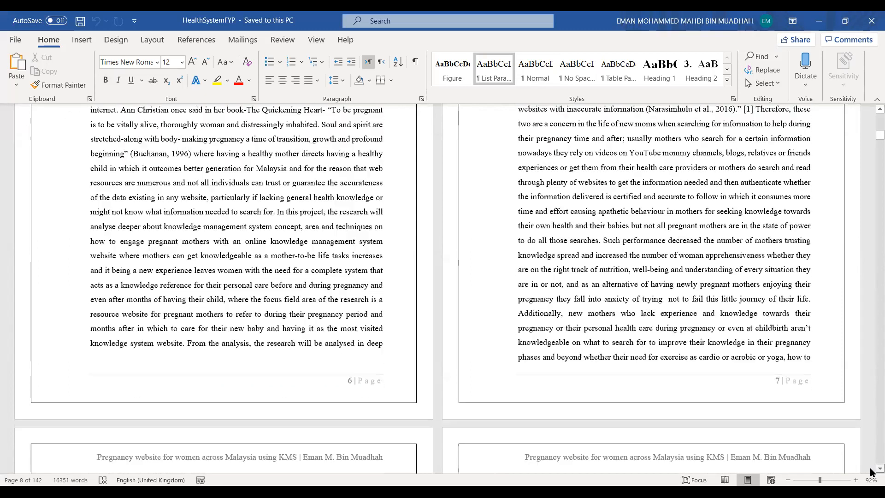
pyautogui.scroll(-4, 871, 472)
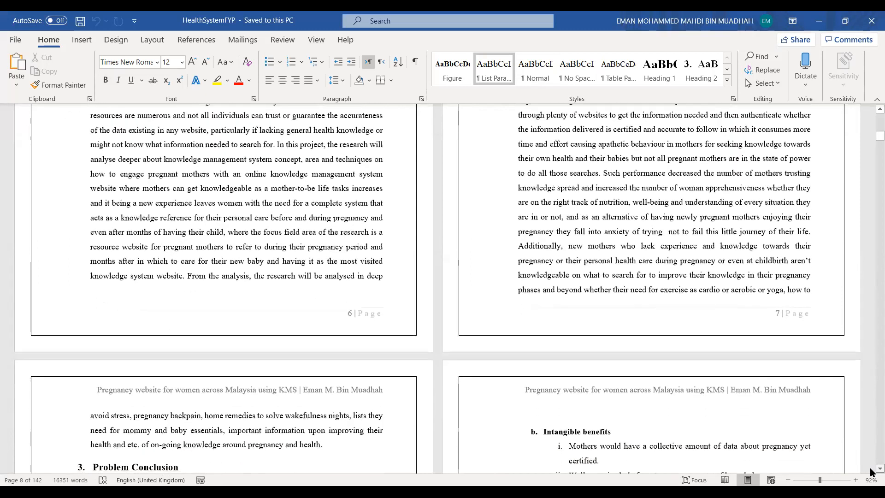
pyautogui.scroll(-10, 871, 471)
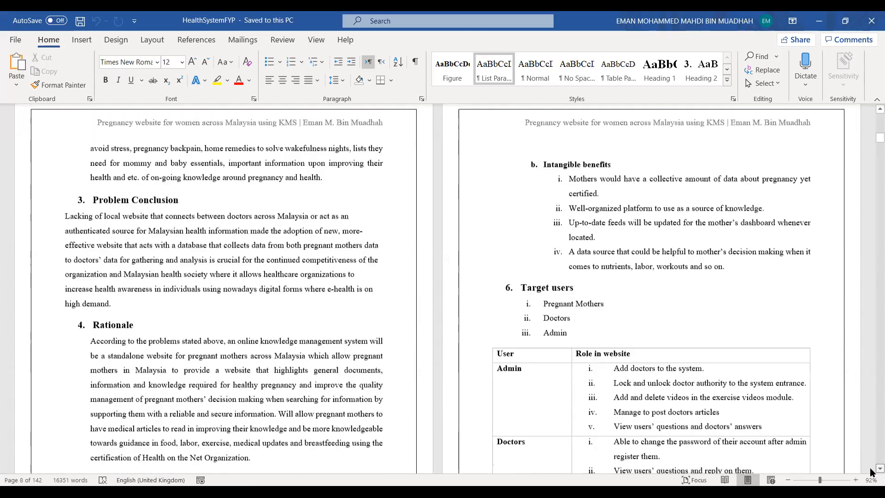
pyautogui.scroll(-10, 872, 471)
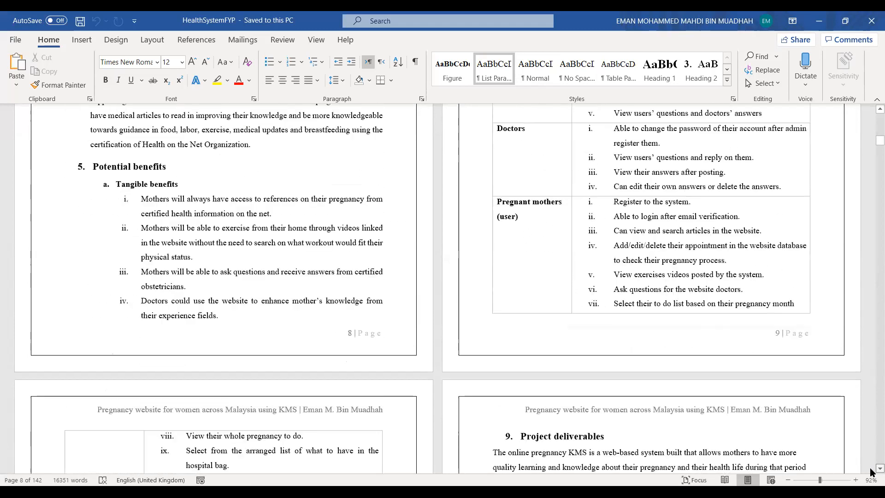
pyautogui.scroll(-8, 871, 471)
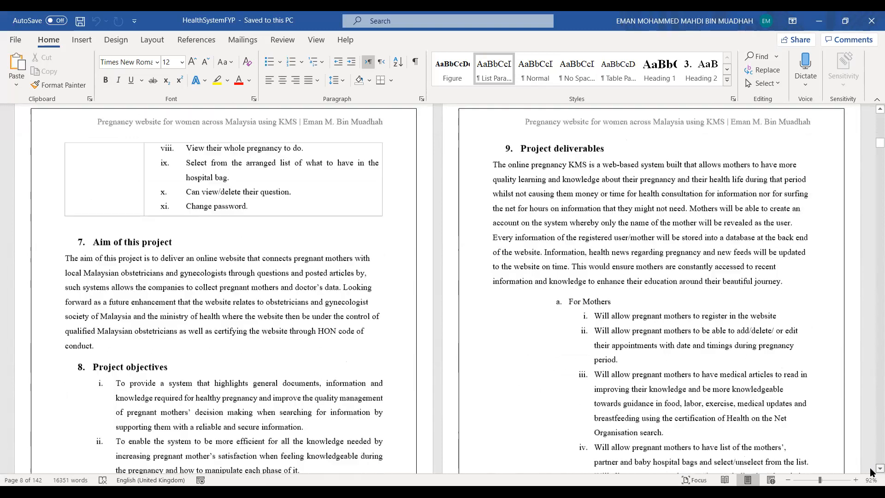
pyautogui.scroll(-8, 872, 472)
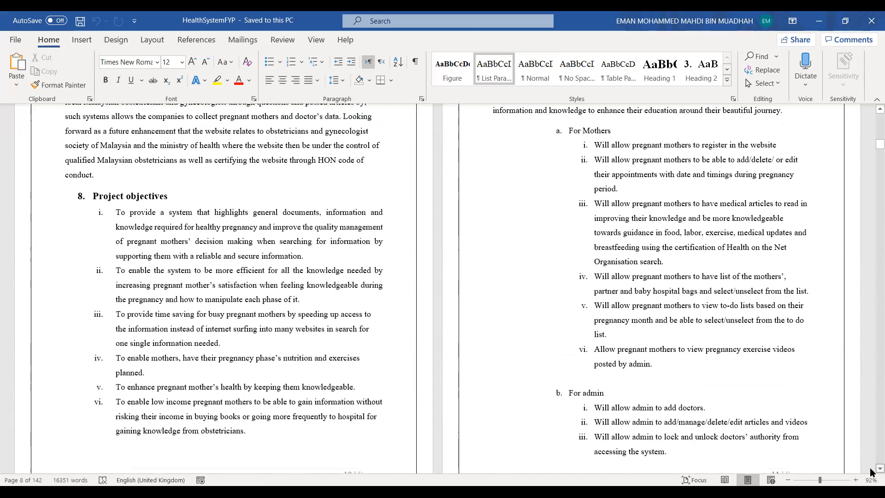
pyautogui.scroll(-7, 872, 471)
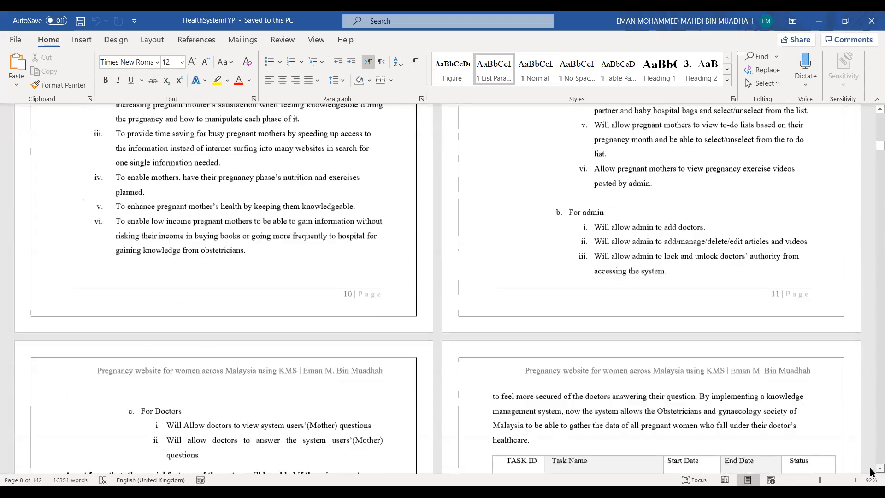
pyautogui.scroll(-6, 872, 471)
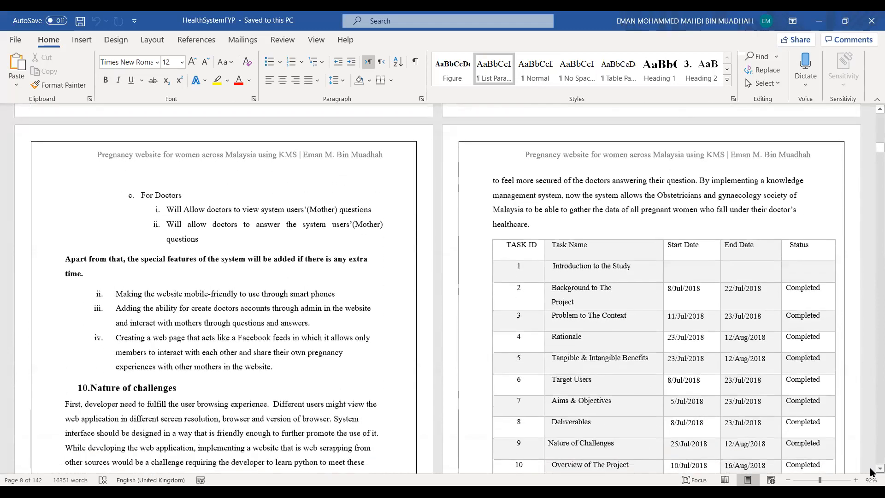
# - Examine the Chapter 2 project plan table, continuing to the OGSM paragraphs with numbered citations in Chapter 3
pyautogui.scroll(-10, 872, 472)
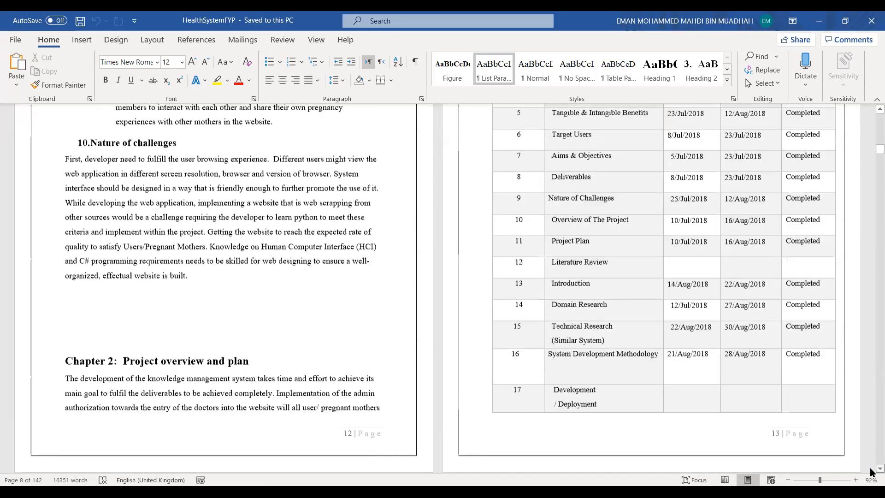
pyautogui.scroll(-10, 872, 472)
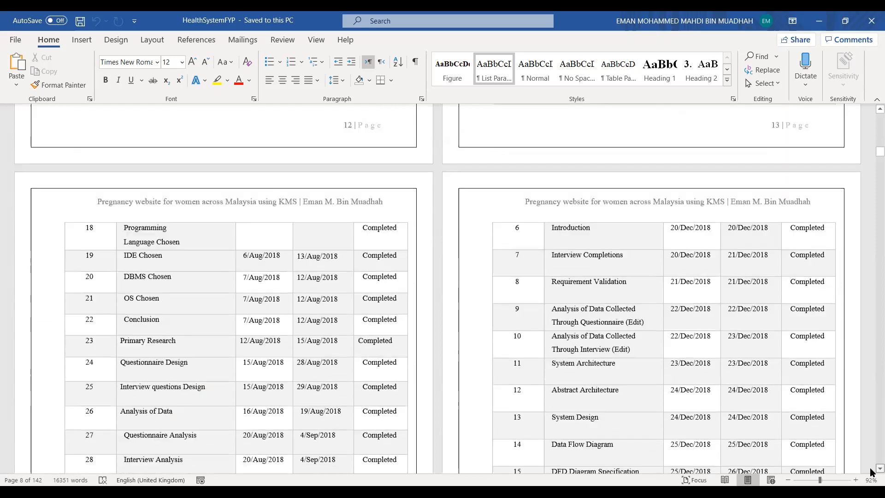
pyautogui.scroll(-10, 871, 471)
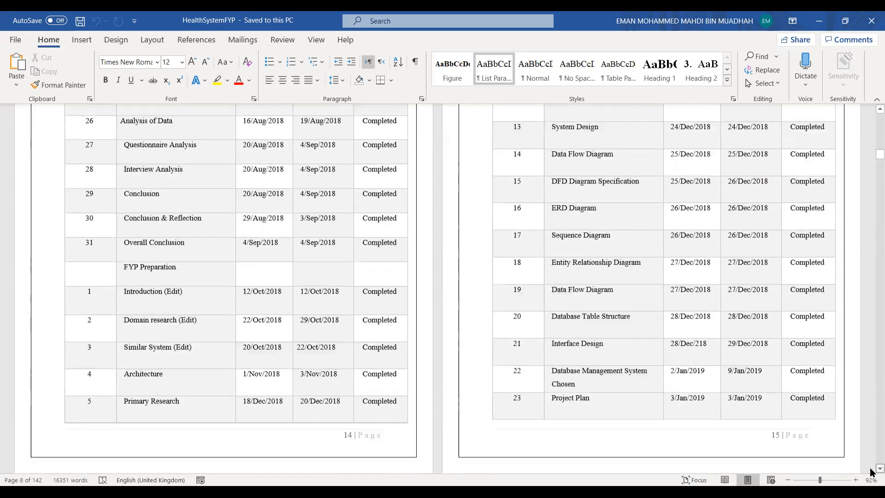
pyautogui.scroll(-10, 872, 472)
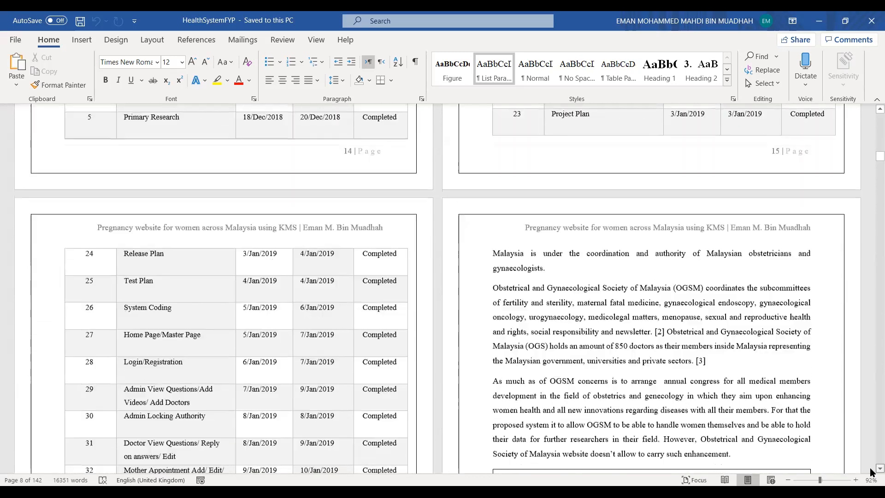
pyautogui.scroll(-3, 871, 471)
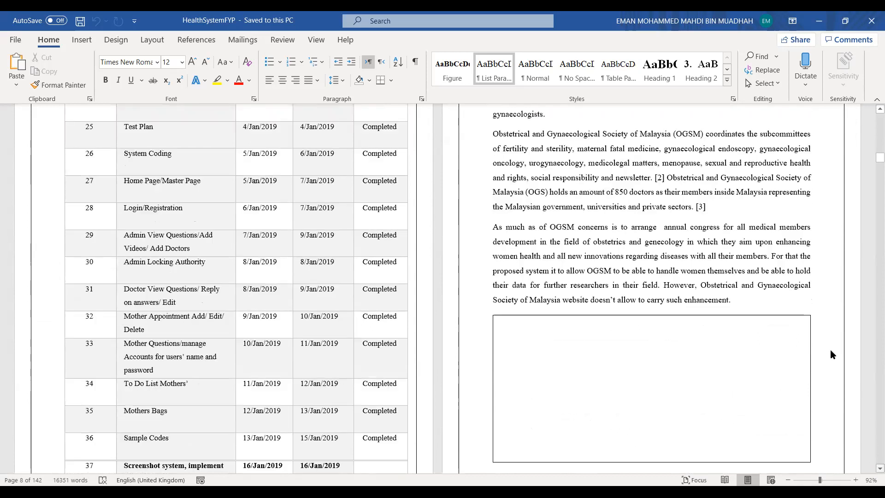
# - Check the numbered citations [3] and [2] in the OGSM paragraph and switch the report's citation style to Harvard - Anglia
pyautogui.click(700, 207)
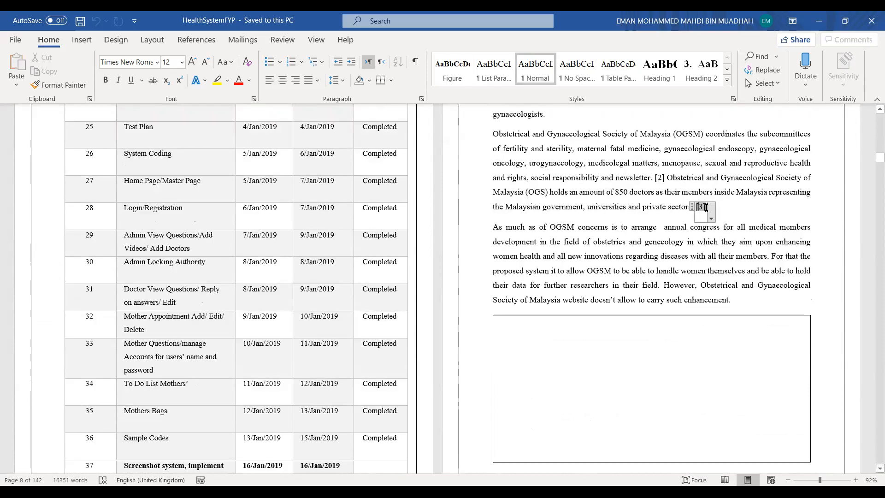
pyautogui.click(658, 178)
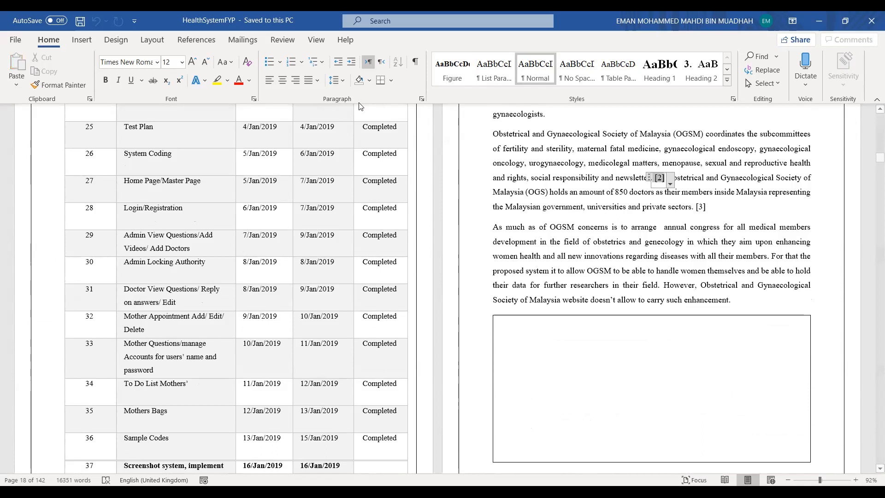
pyautogui.click(196, 40)
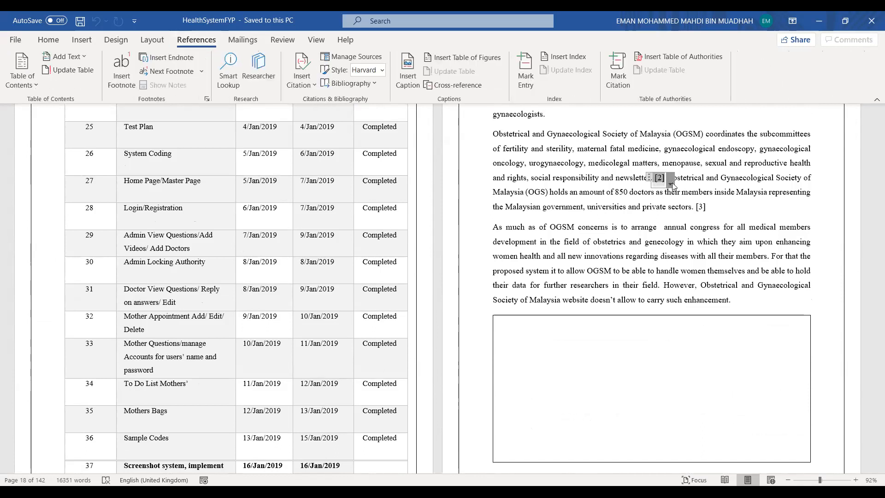
pyautogui.click(381, 72)
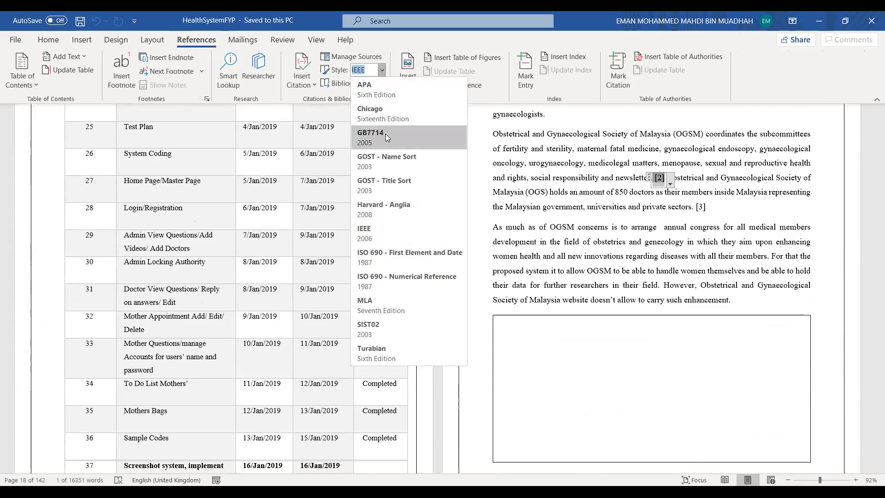
pyautogui.click(381, 205)
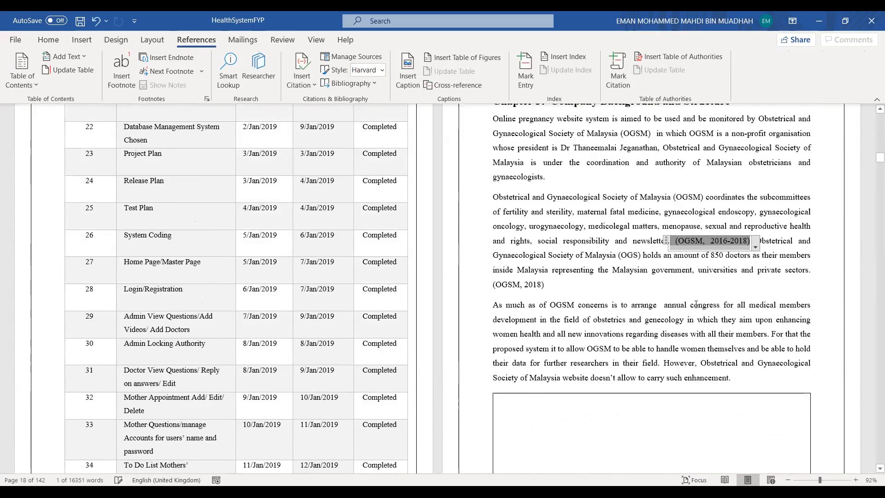
pyautogui.click(628, 295)
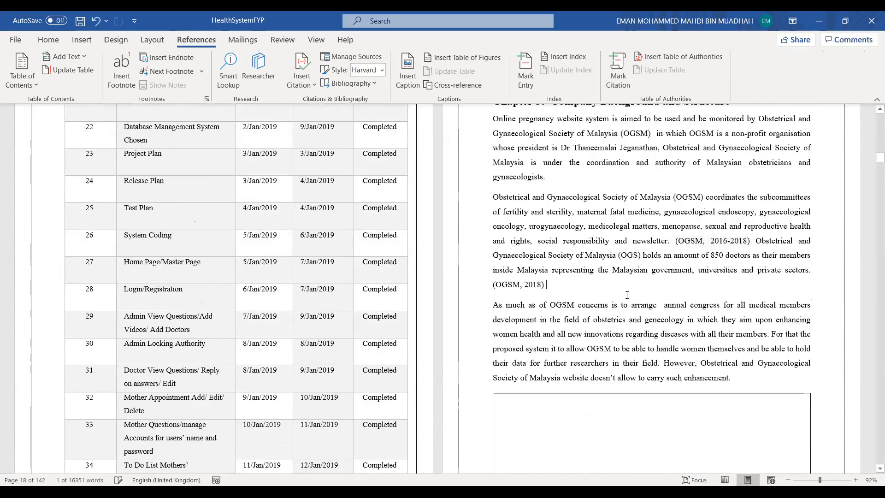
# - Inspect the two OGSM citations in author-year form and the in-text citations in the text before Domain research
pyautogui.click(703, 242)
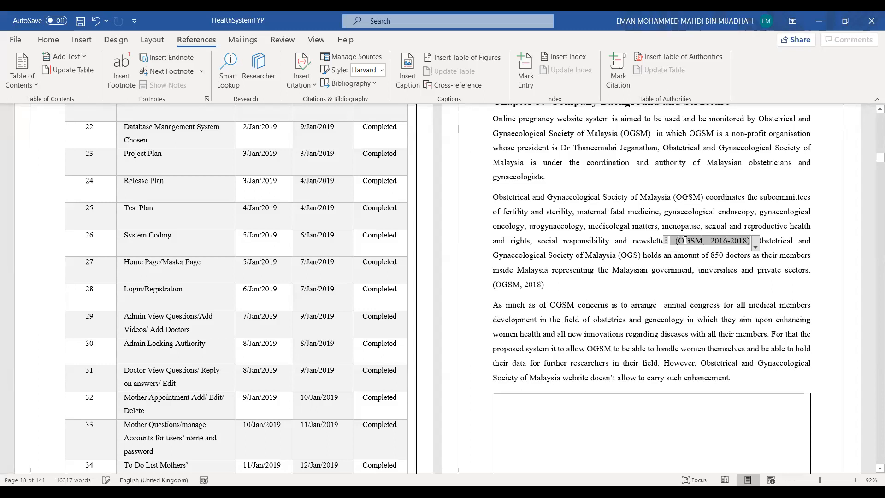
pyautogui.click(507, 288)
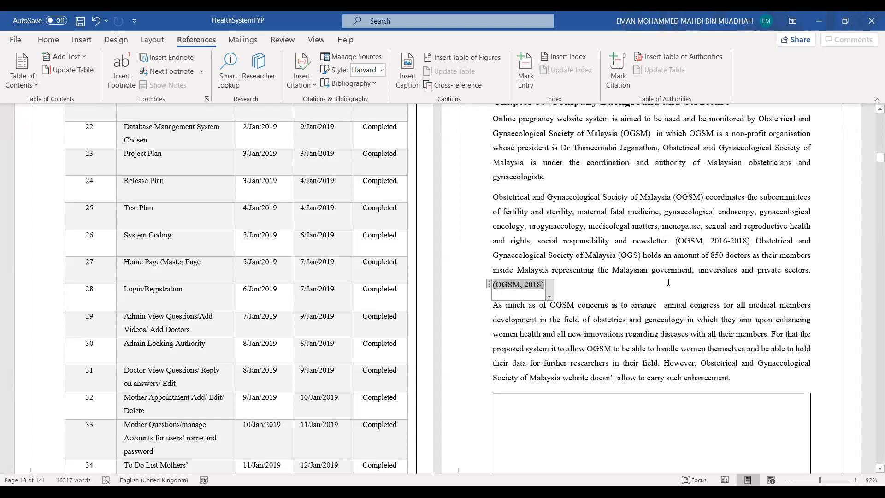
pyautogui.scroll(-10, 872, 191)
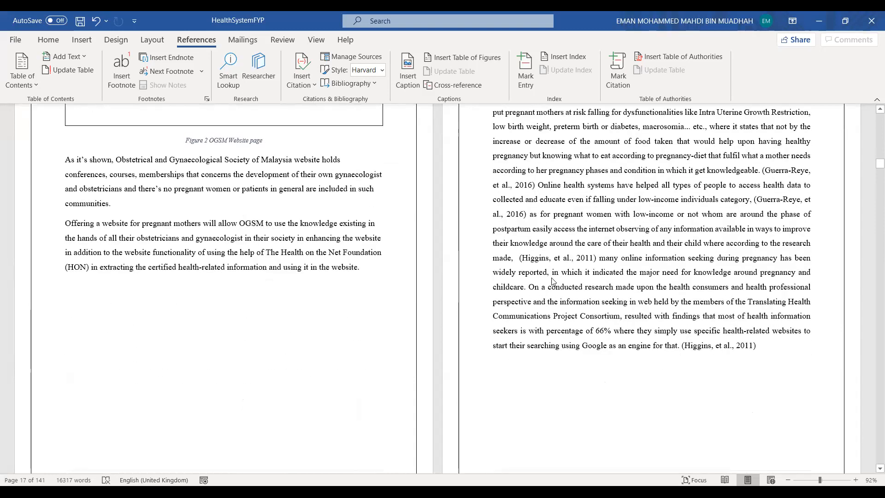
pyautogui.click(565, 257)
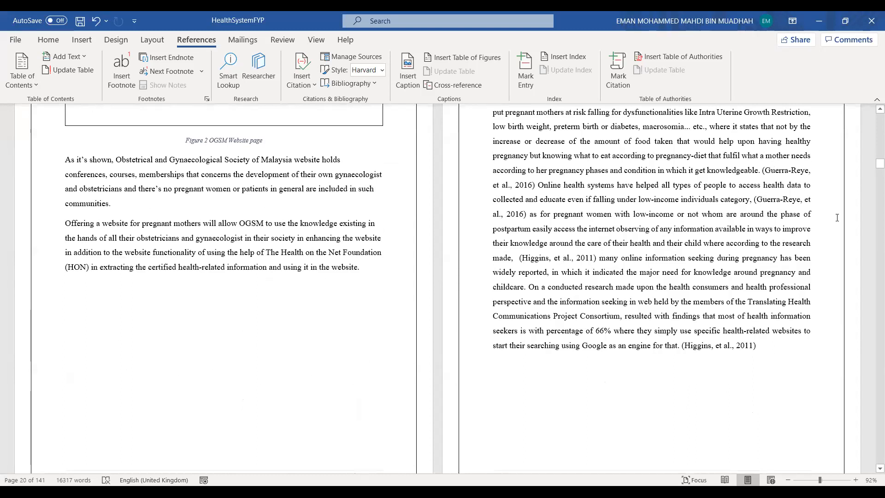
# - Review the Domain research section's figures, table and e-health citations, highlighting the repeated 2017 citations and the 2016 one on page 22
pyautogui.scroll(-6, 873, 212)
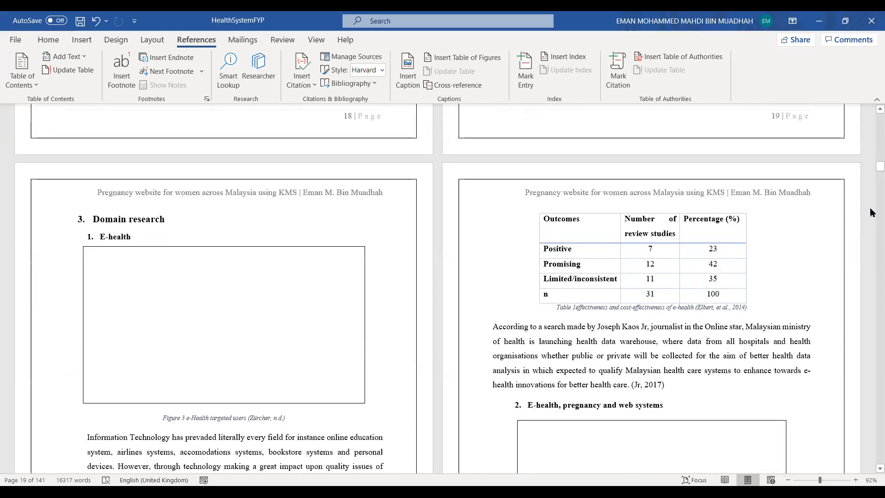
pyautogui.scroll(-6, 873, 212)
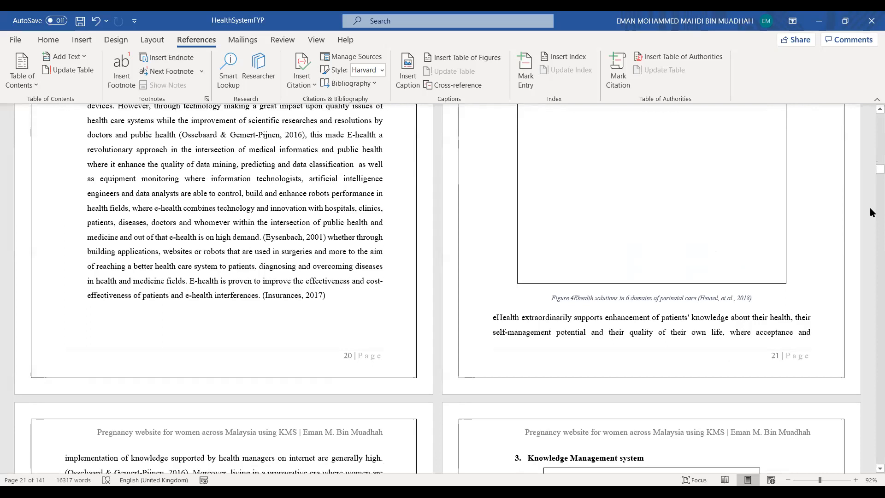
pyautogui.scroll(-8, 873, 201)
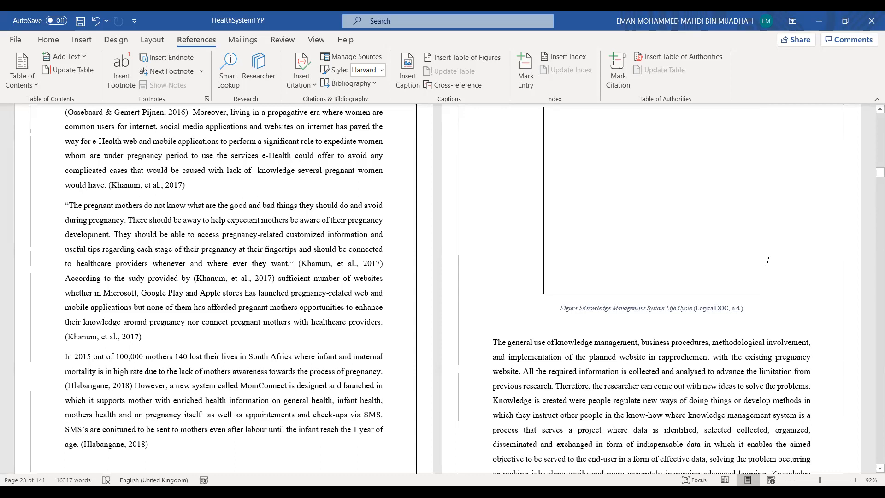
pyautogui.click(232, 279)
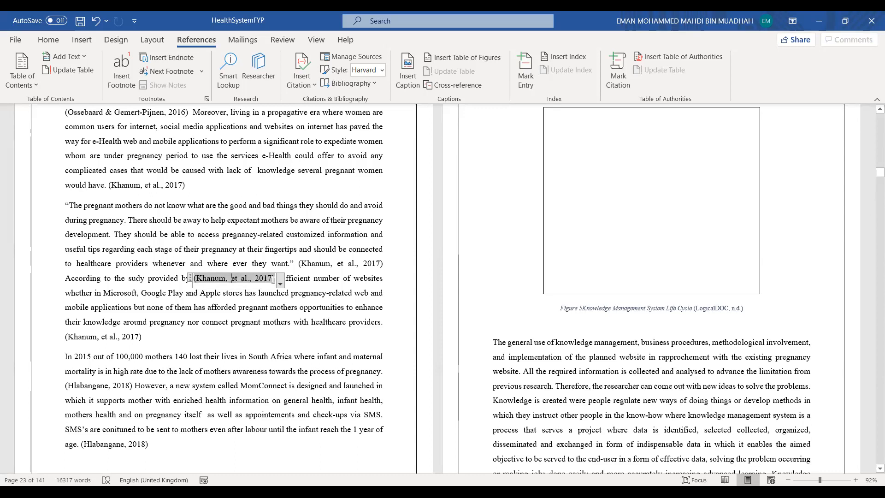
pyautogui.click(319, 261)
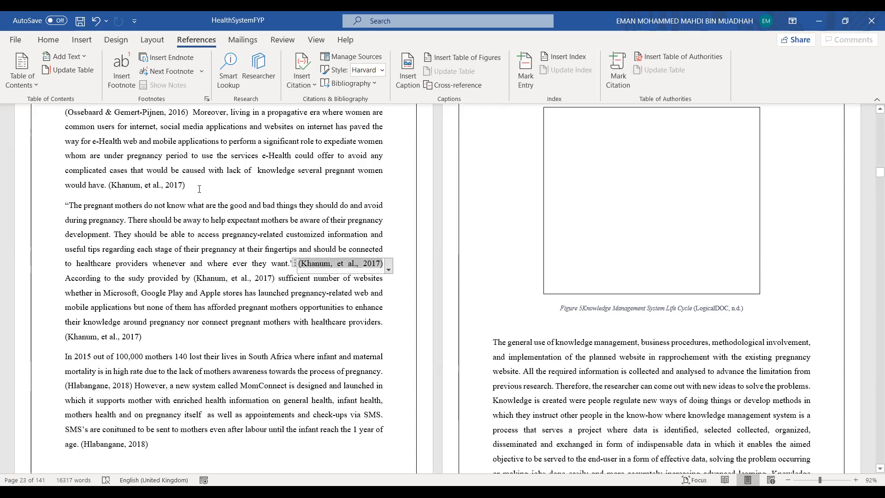
pyautogui.click(163, 185)
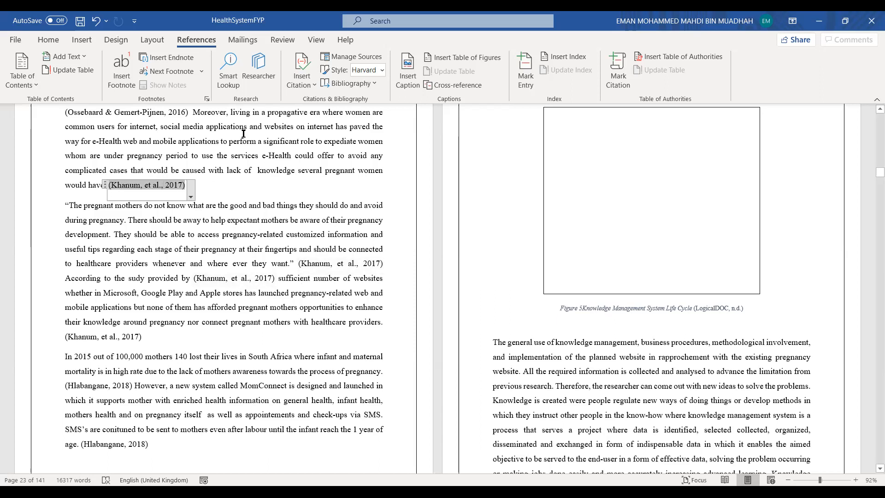
pyautogui.click(177, 113)
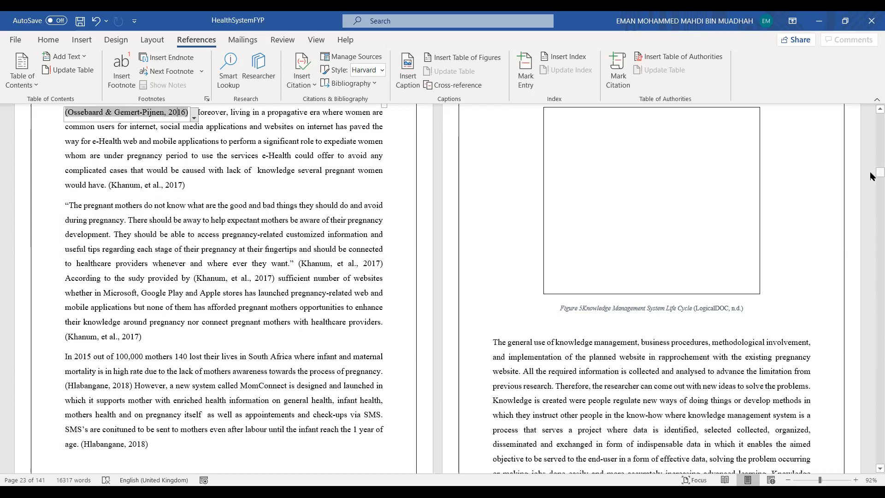
# - Go to the References list near the end of the report and place the cursor in the generated bibliography
pyautogui.moveTo(871, 173); pyautogui.dragTo(871, 320)
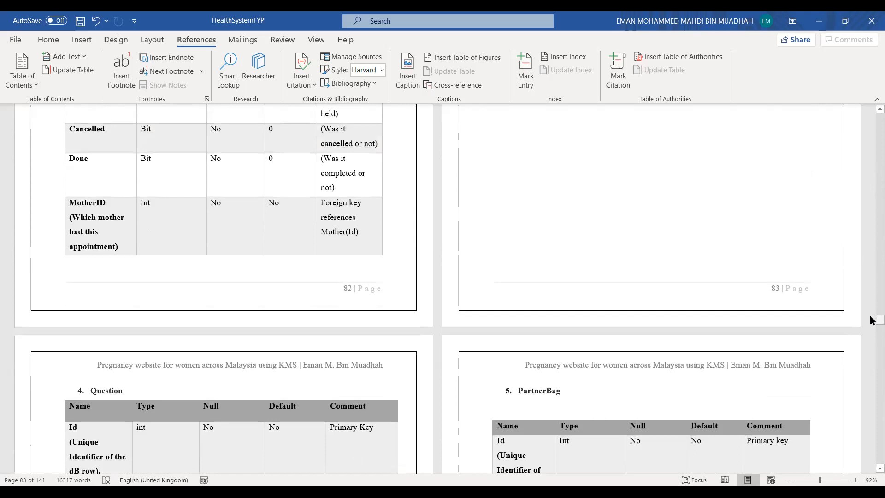
pyautogui.moveTo(871, 320); pyautogui.dragTo(872, 435)
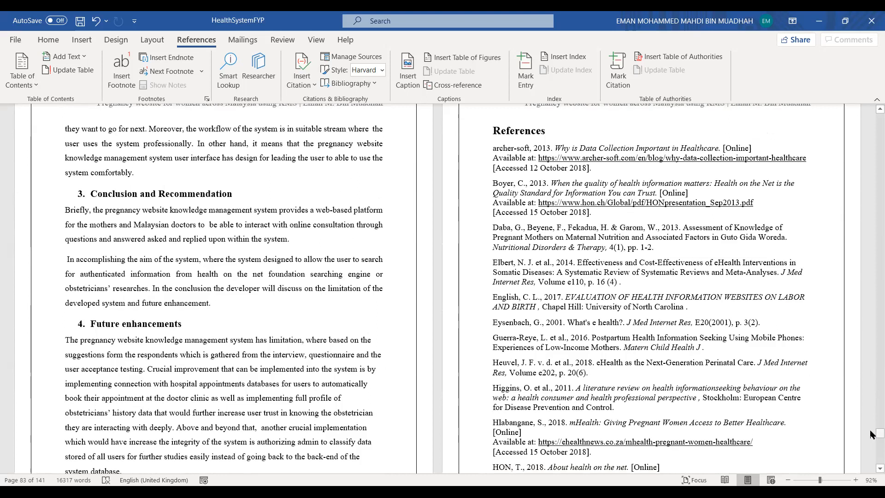
pyautogui.click(649, 241)
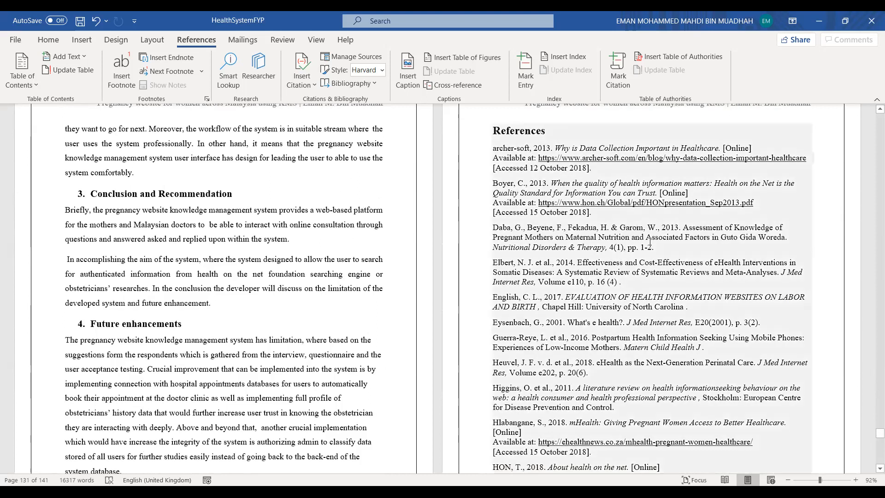
# - Examine the entries of the generated References list, highlighting them from the archer-soft source onward
pyautogui.click(650, 242)
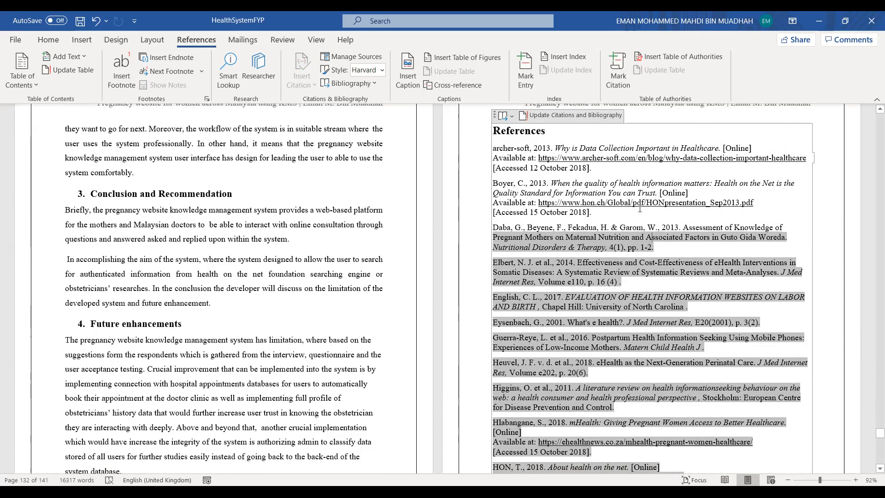
pyautogui.click(615, 209)
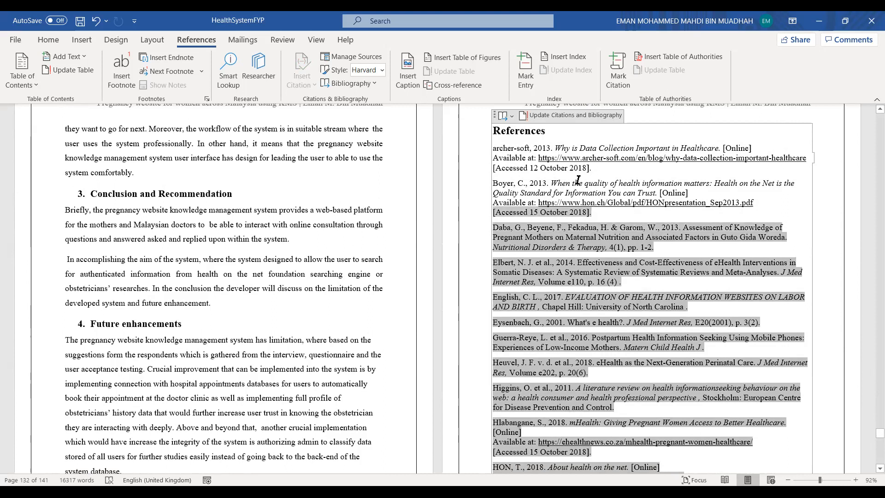
pyautogui.moveTo(578, 180); pyautogui.dragTo(557, 147)
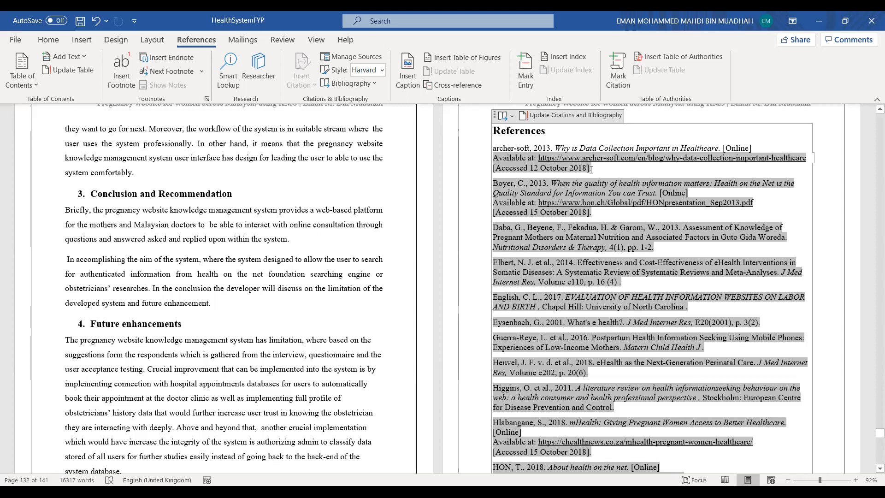
pyautogui.click(551, 304)
# - Switch to the Word Class Practice document and end the "What is Lorem Ipsum?" paragraph with a period after "containing"
pyautogui.click(634, 33)
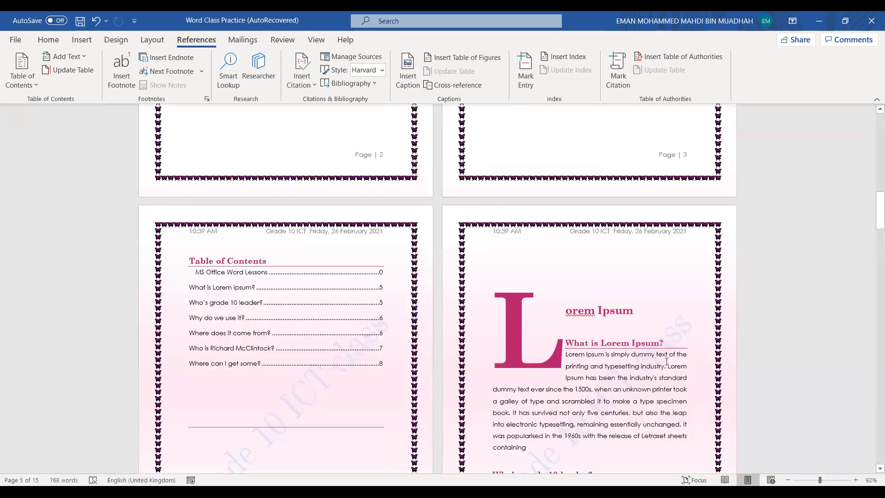
pyautogui.moveTo(871, 210); pyautogui.dragTo(870, 227)
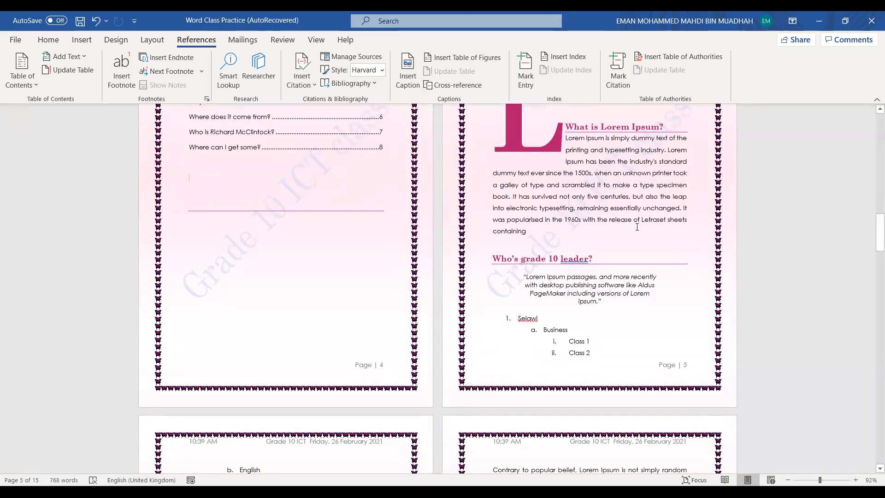
pyautogui.click(533, 233)
pyautogui.press('BackSpace')
pyautogui.write('.')
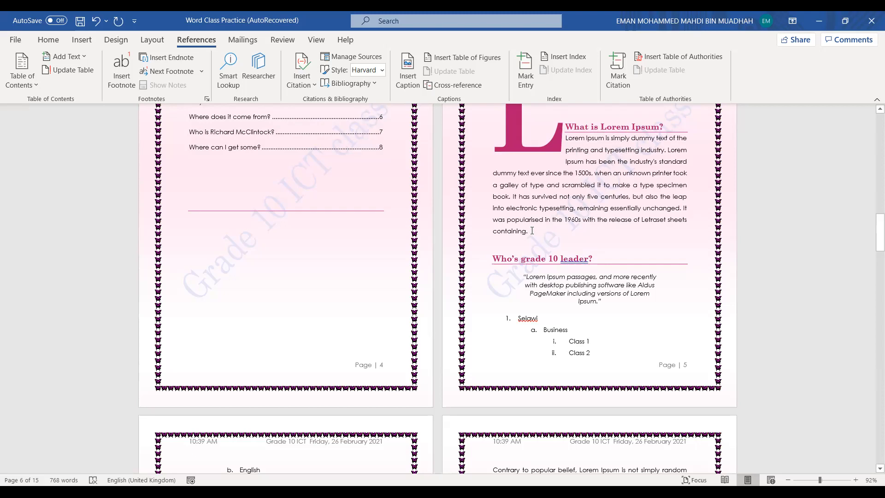
# - Start a citation from a new source after the paragraph's final period, with Web site as the source type
pyautogui.click(304, 87)
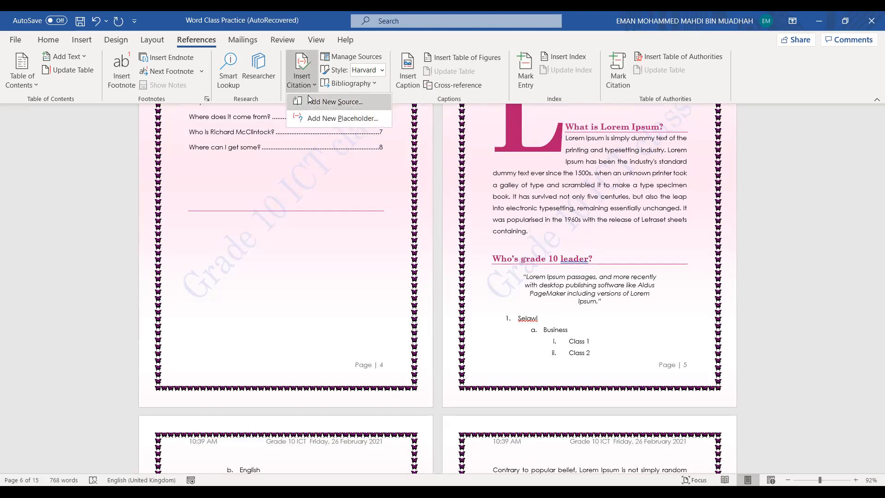
pyautogui.click(322, 101)
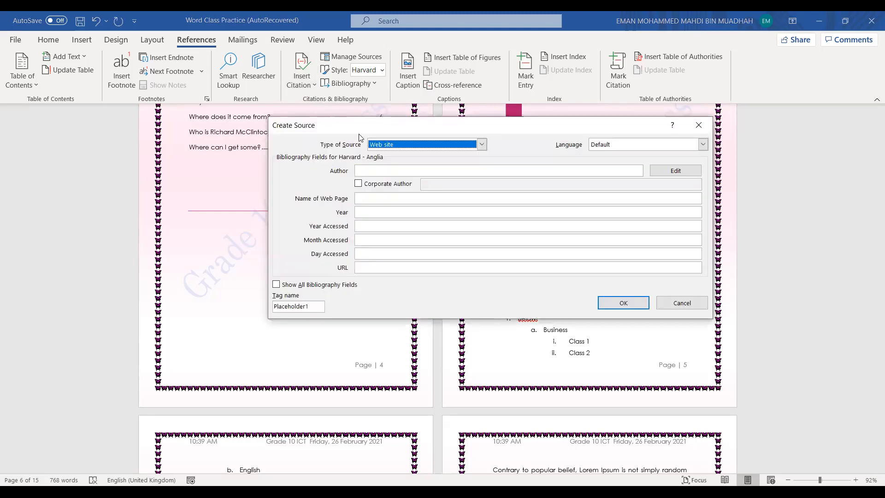
pyautogui.click(397, 146)
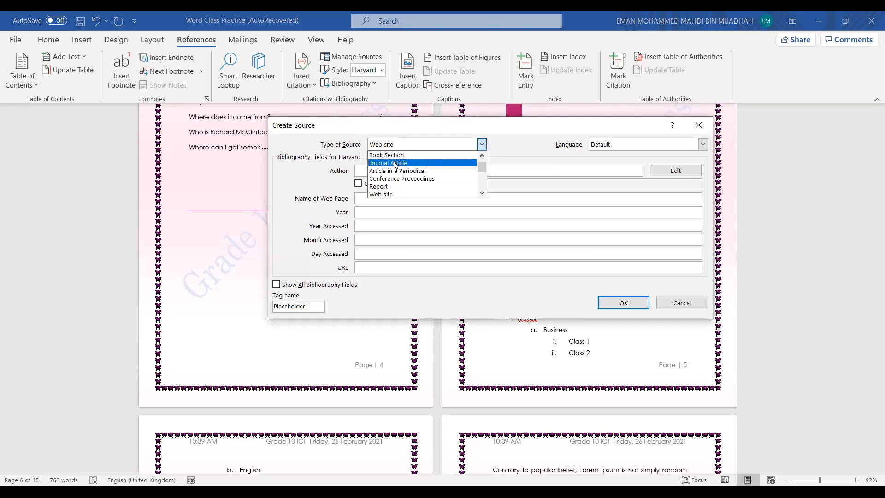
pyautogui.click(388, 194)
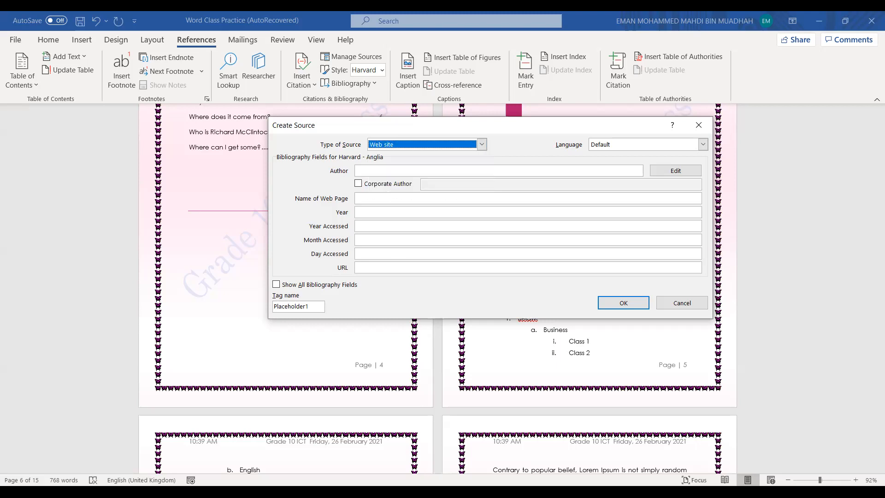
# - View the makeuseof.com article about lorem ipsum in the browser, and return to the new source form in Word
pyautogui.hotkey('alt', 'Tab')
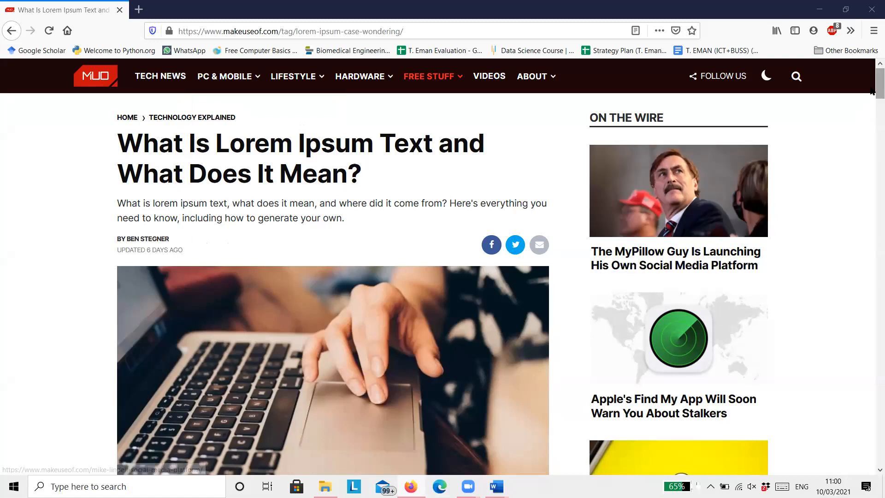
pyautogui.moveTo(872, 92); pyautogui.dragTo(872, 53)
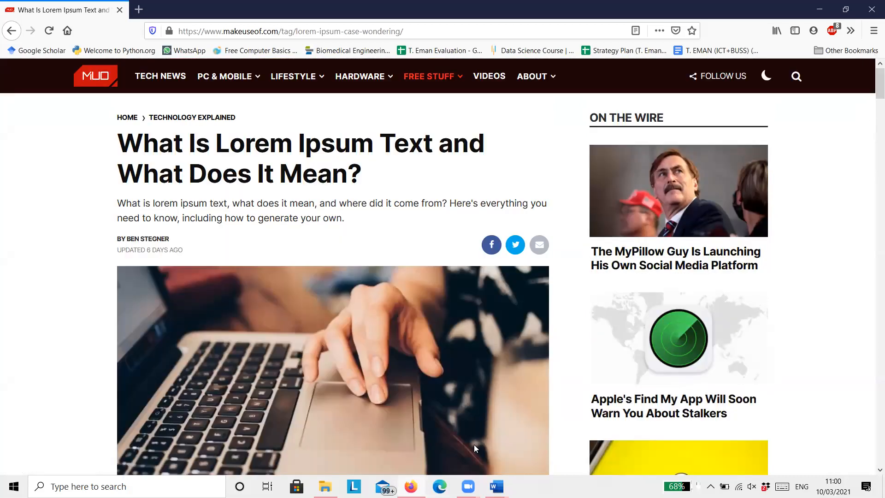
pyautogui.click(496, 485)
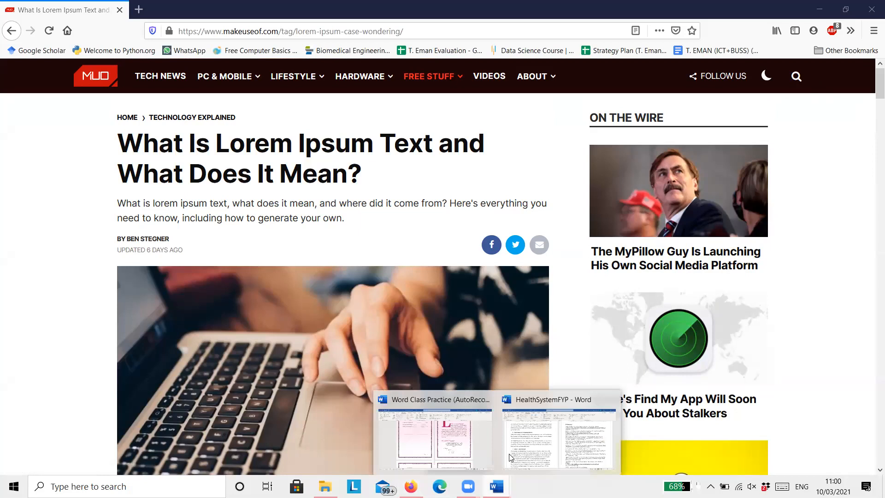
pyautogui.click(615, 398)
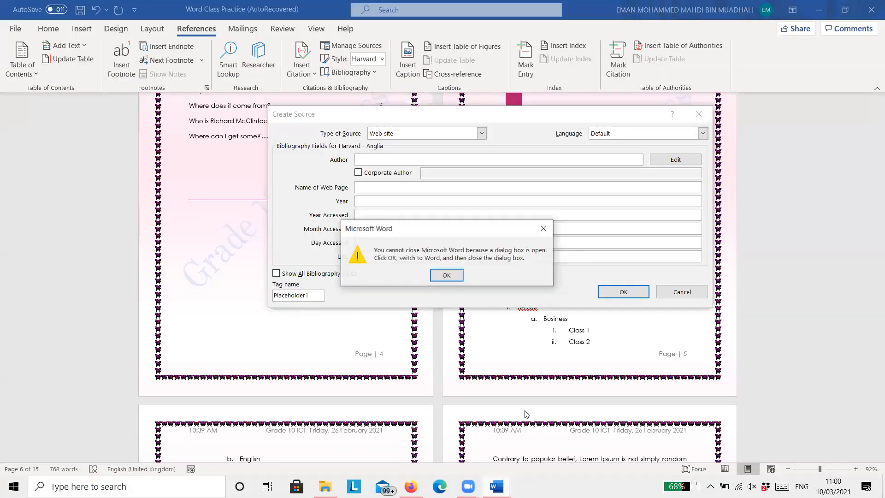
pyautogui.click(447, 276)
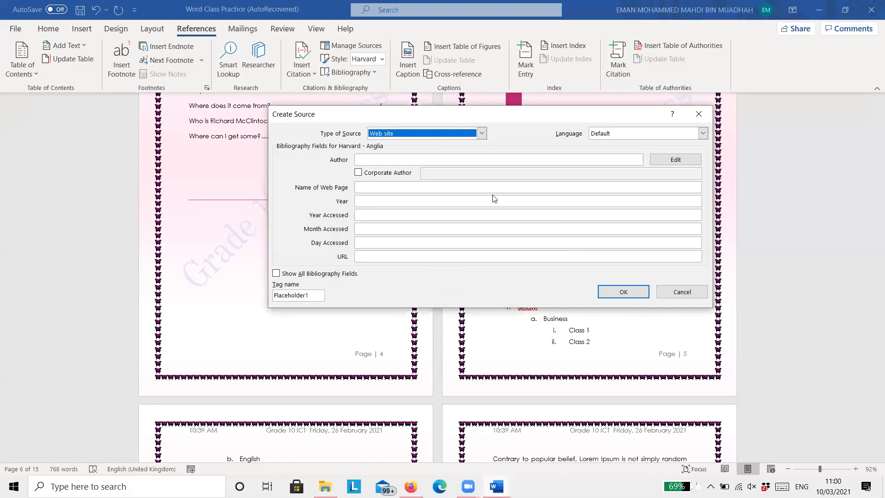
# - Look up the article's author in the browser and enter the author's full name in the new source
pyautogui.click(418, 159)
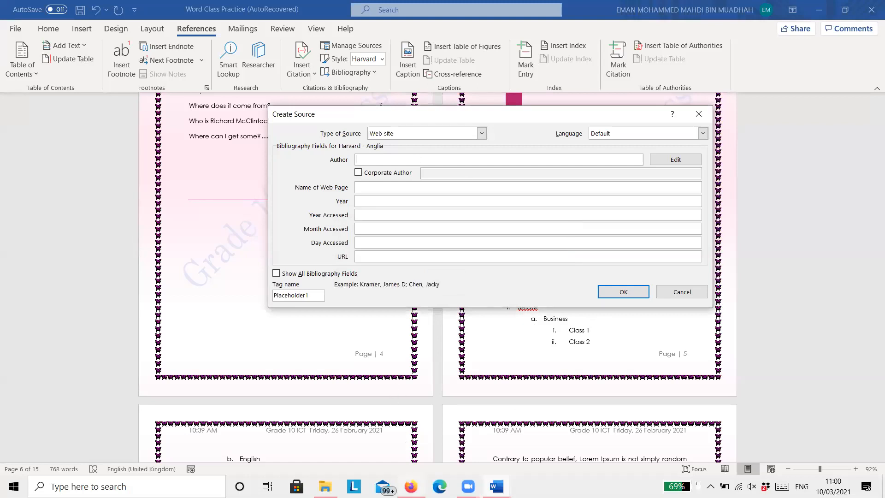
pyautogui.click(410, 485)
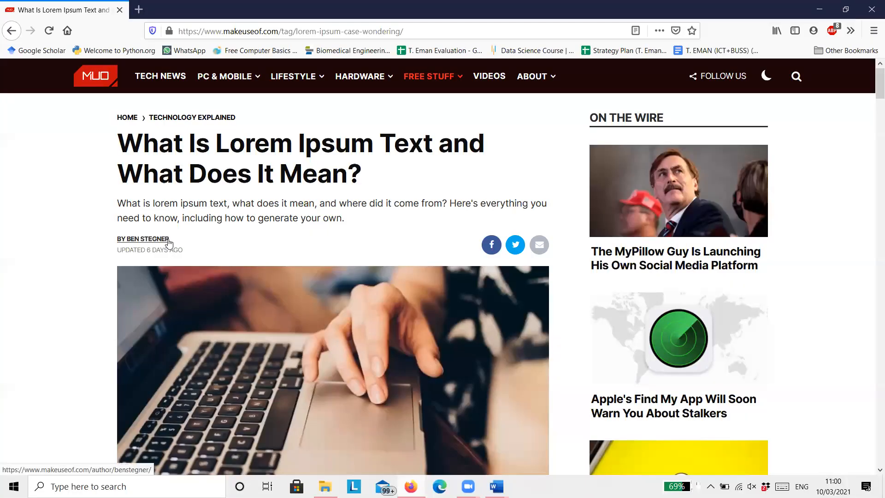
pyautogui.moveTo(169, 242); pyautogui.dragTo(129, 243)
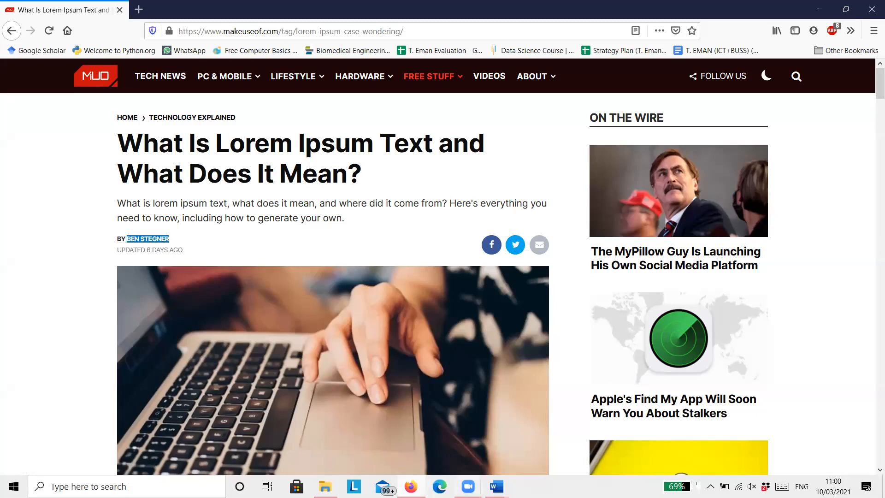
pyautogui.click(474, 445)
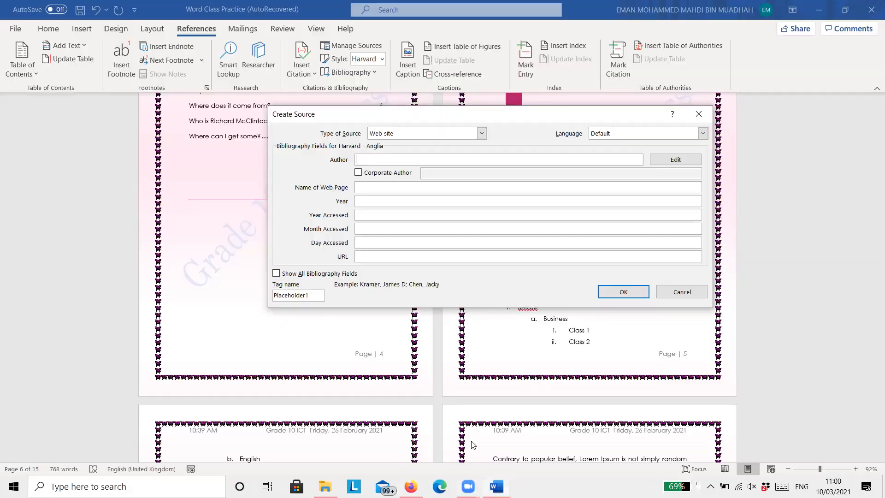
pyautogui.click(409, 157)
pyautogui.write('Ben Stegner')
# - Copy the article title "What Is Lorem Ipsum Text and What Does It Mean?" from the browser into the source's web page name
pyautogui.hotkey('alt', 'Tab')
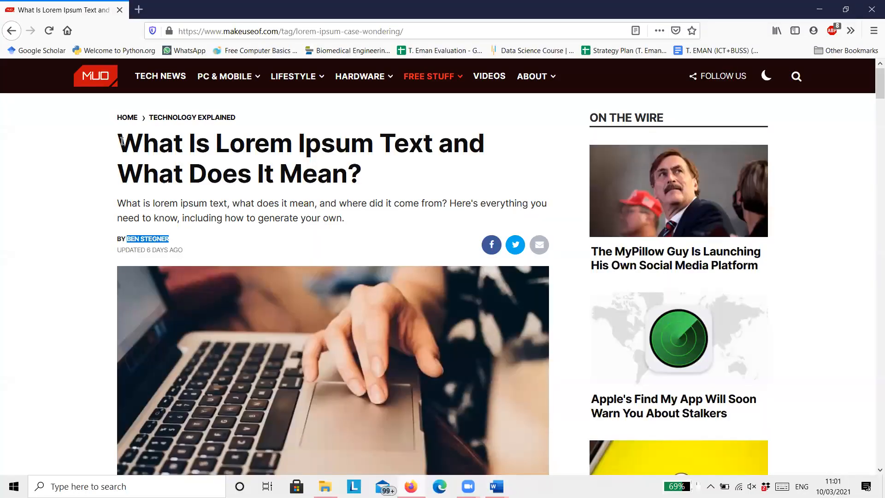
pyautogui.moveTo(121, 141); pyautogui.dragTo(206, 169)
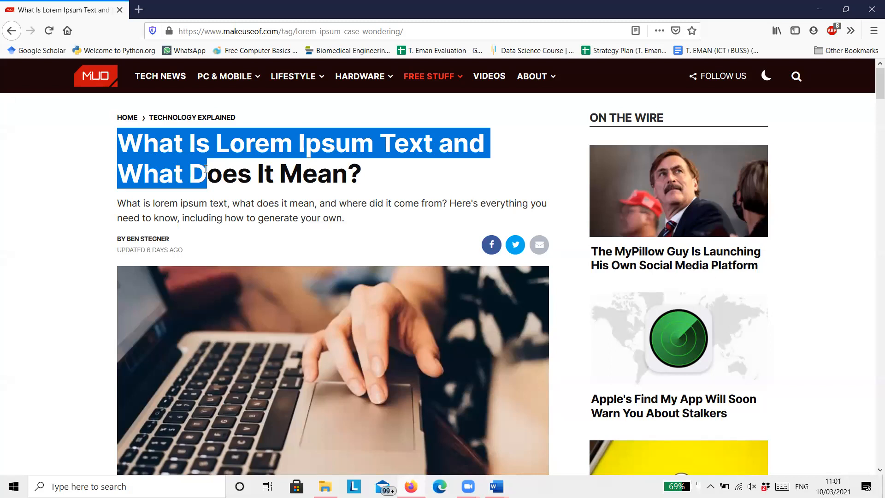
pyautogui.moveTo(206, 169); pyautogui.dragTo(367, 184)
pyautogui.hotkey('ctrl', 'c')
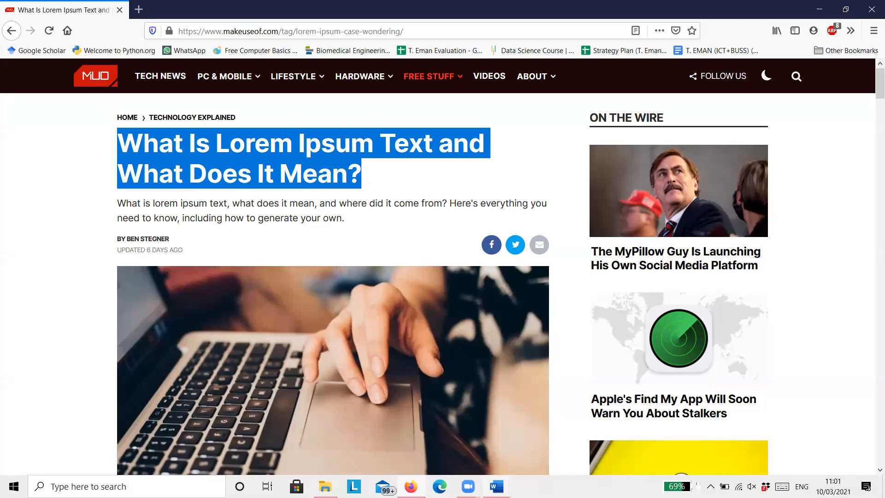
pyautogui.moveTo(496, 487)
pyautogui.click(478, 449)
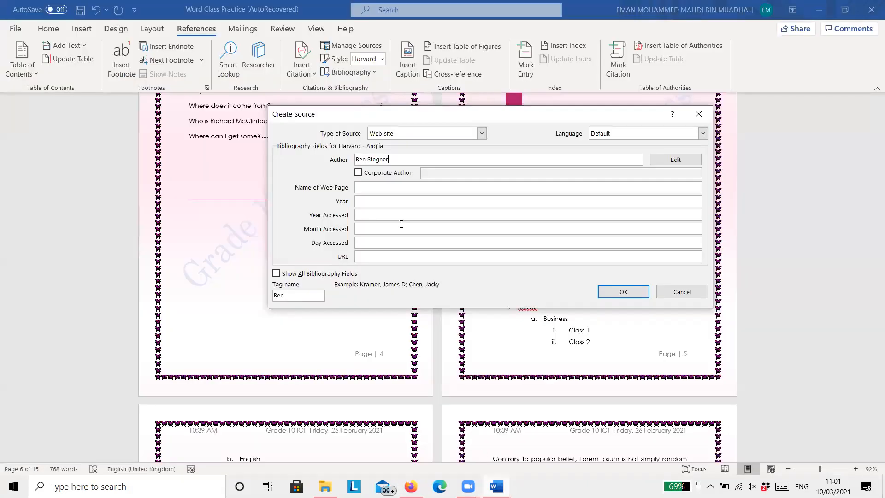
pyautogui.click(381, 189)
pyautogui.hotkey('ctrl', 'v')
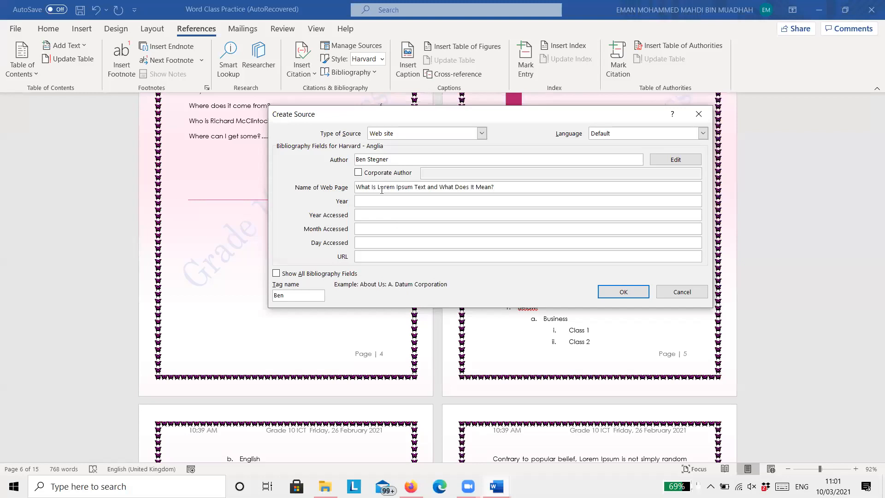
# - Set the source's year to 2021 and its access date to year 2021, month 03, day 10
pyautogui.hotkey('alt', 'Tab')
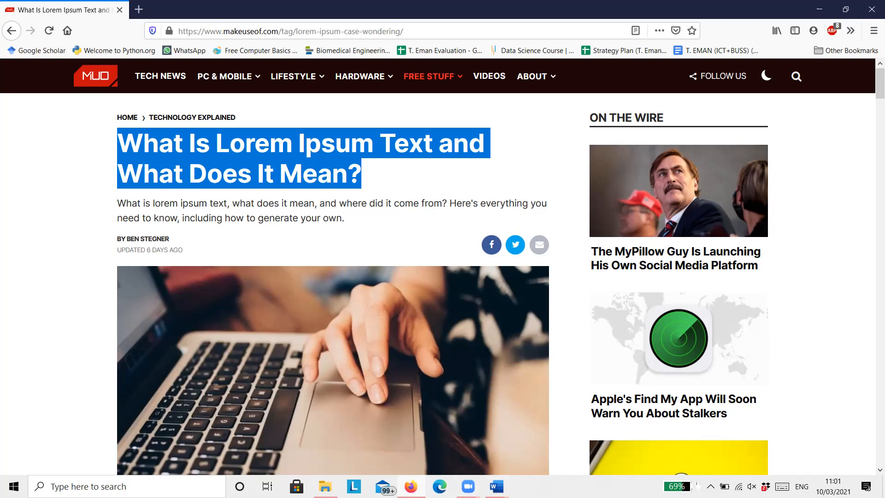
pyautogui.moveTo(496, 486)
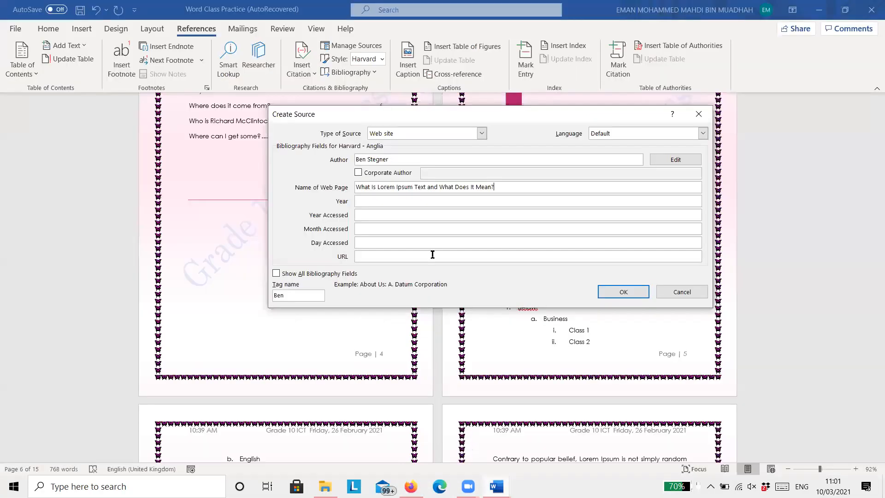
pyautogui.click(434, 425)
pyautogui.click(417, 202)
pyautogui.write('20212021')
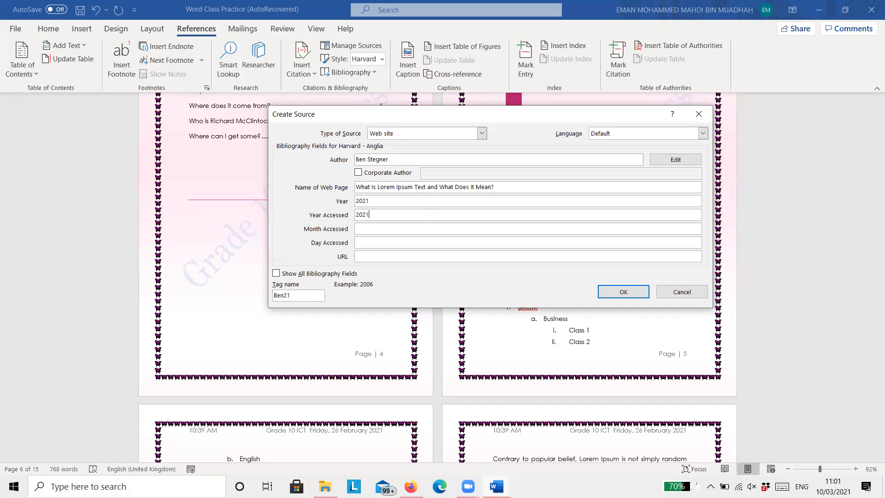
pyautogui.click(420, 226)
pyautogui.write('03')
pyautogui.click(399, 240)
pyautogui.write('10')
pyautogui.click(411, 487)
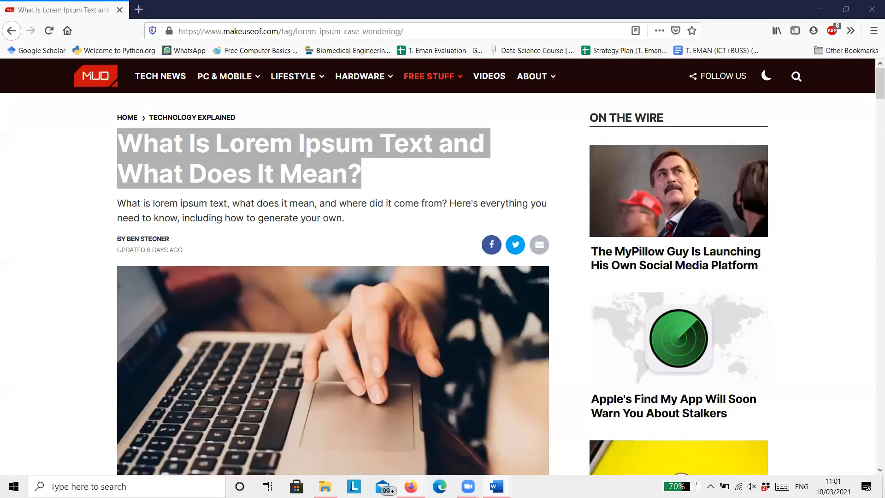
pyautogui.click(328, 28)
pyautogui.hotkey('ctrl', 'c')
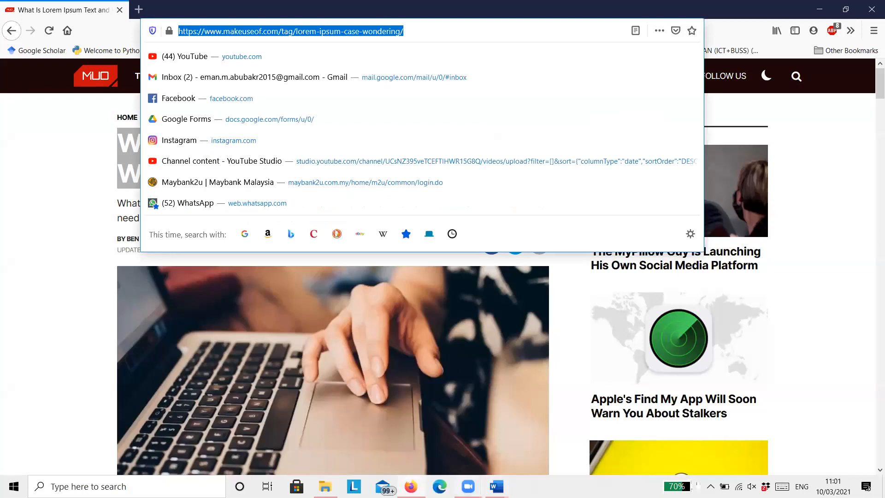
pyautogui.click(468, 487)
pyautogui.moveTo(497, 486)
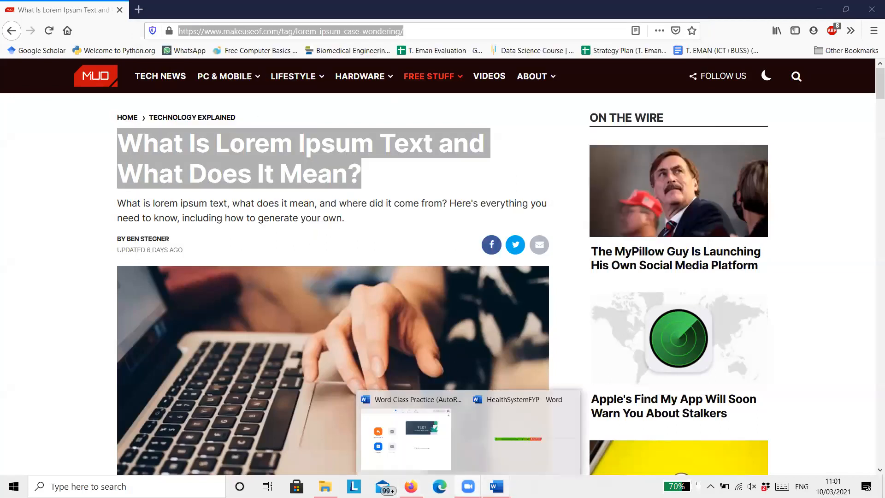
pyautogui.click(474, 453)
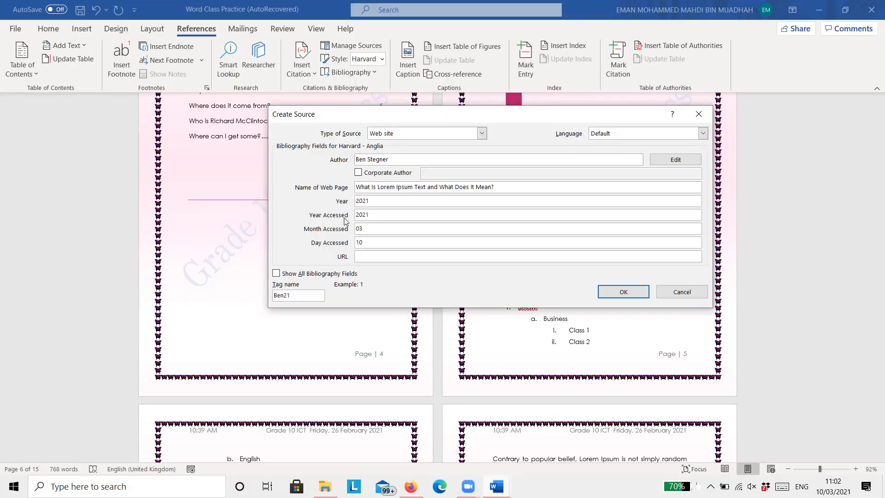
pyautogui.click(366, 259)
pyautogui.hotkey('ctrl', 'v')
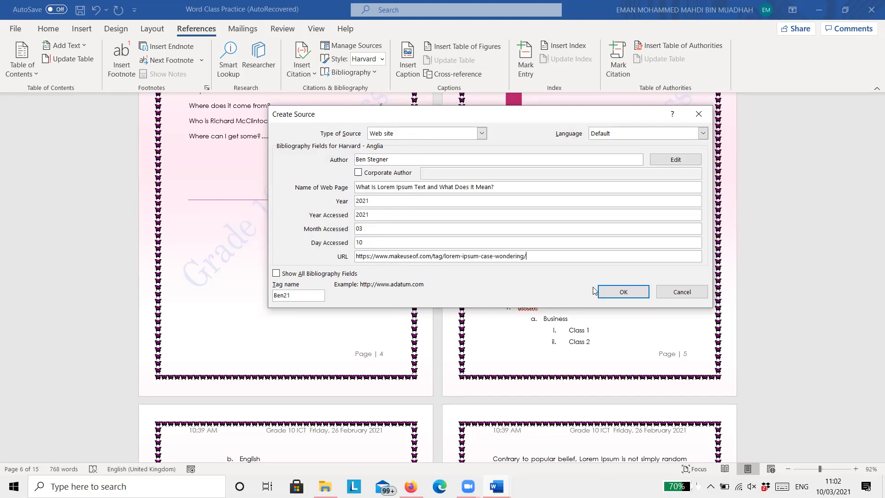
# - Save the new source to insert its citation after "containing.", inspect the citation, and place the cursor behind it
pyautogui.click(610, 296)
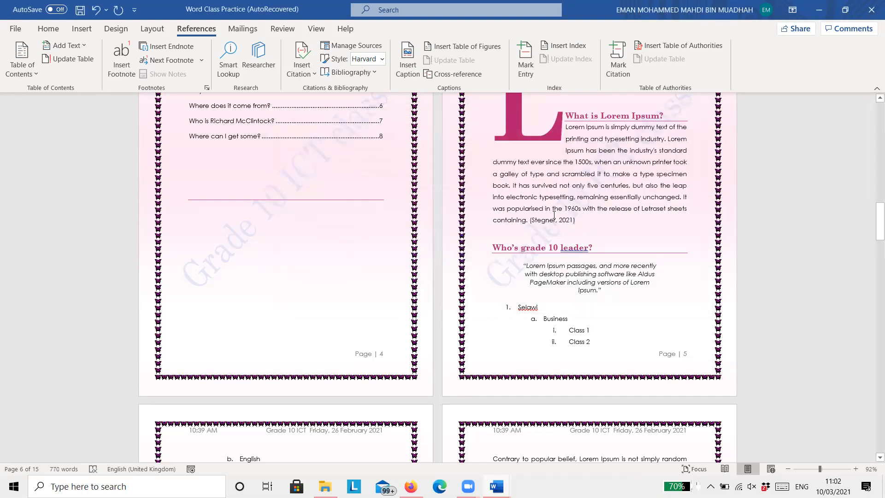
pyautogui.click(554, 223)
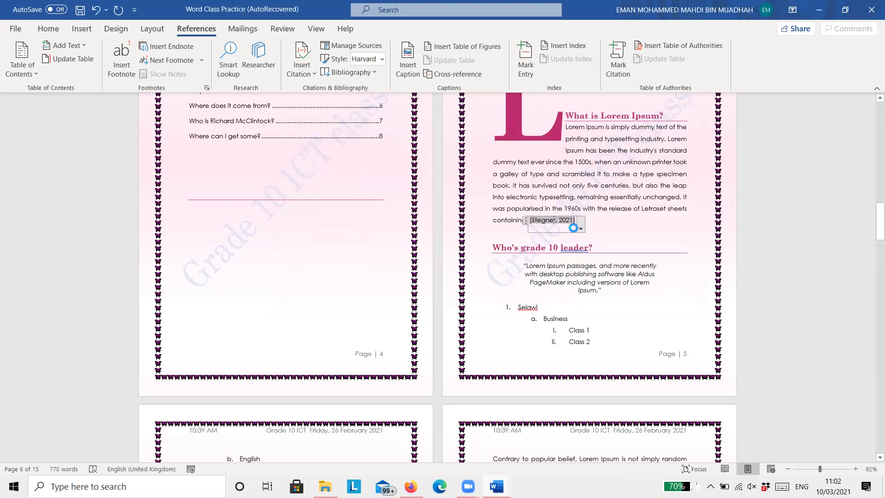
pyautogui.click(603, 230)
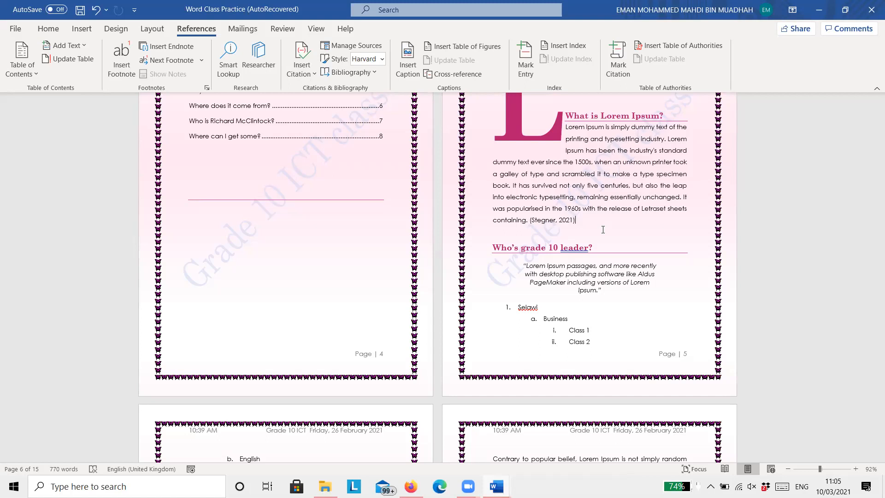
# - Try rewording the heading "Who's grade 10 leader?" as "Who is grade 10 leader?", and restore the original wording
pyautogui.click(514, 247)
pyautogui.press('BackSpace')
pyautogui.write('i')
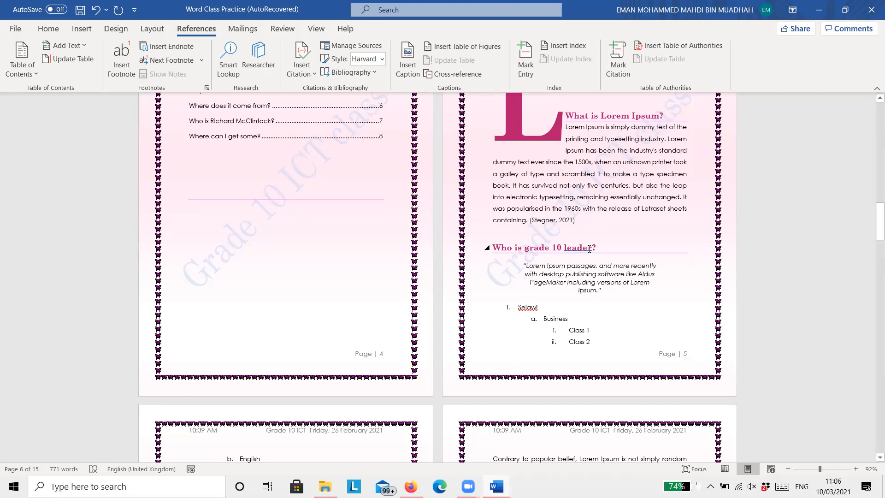
pyautogui.click(584, 249)
pyautogui.hotkey('ctrl', 'z')
pyautogui.write("'")
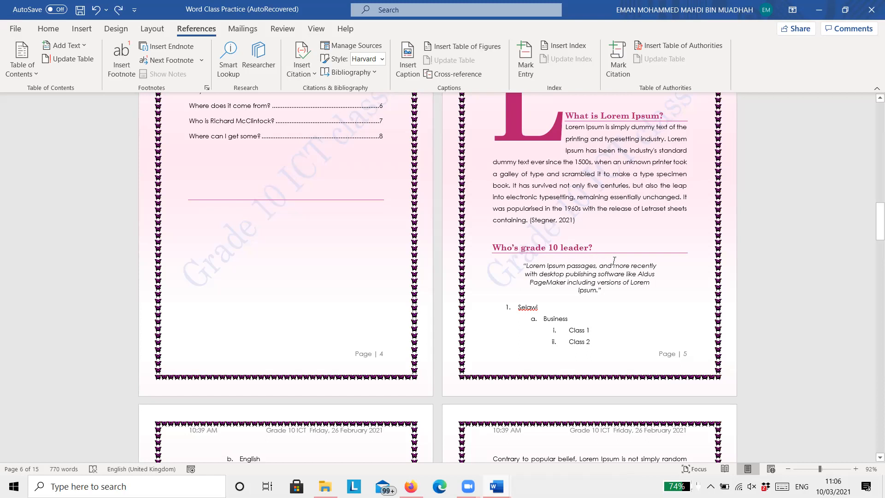
pyautogui.click(612, 249)
# - Start a new source for a citation after "section 1.10.32." under "Who is Richard McClintock?" and set its type to Book Section
pyautogui.moveTo(879, 229); pyautogui.dragTo(879, 218)
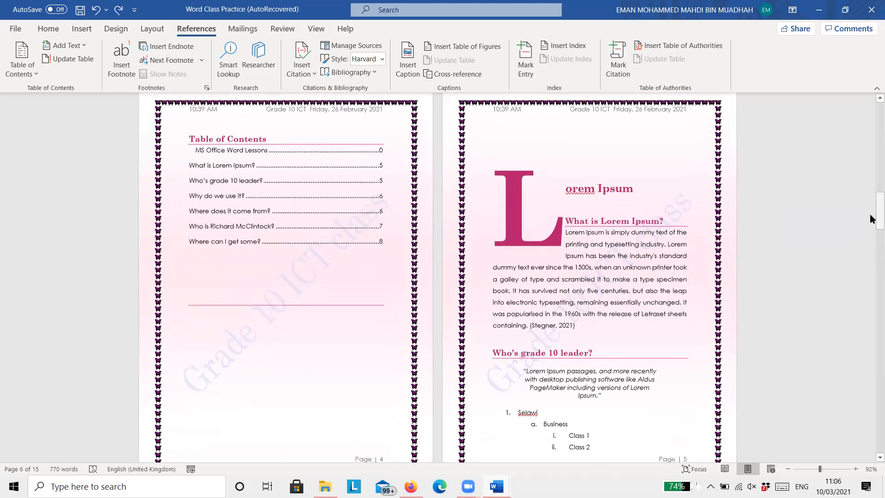
pyautogui.click(554, 326)
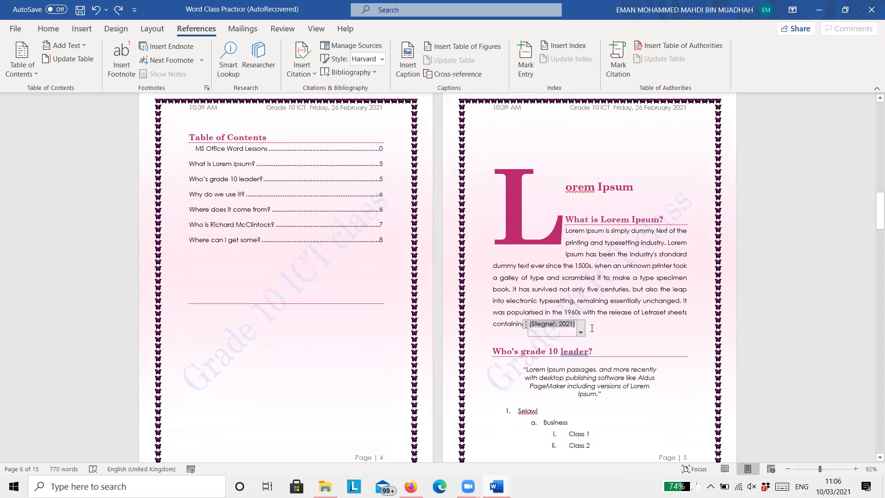
pyautogui.moveTo(872, 221); pyautogui.dragTo(870, 261)
pyautogui.click(685, 368)
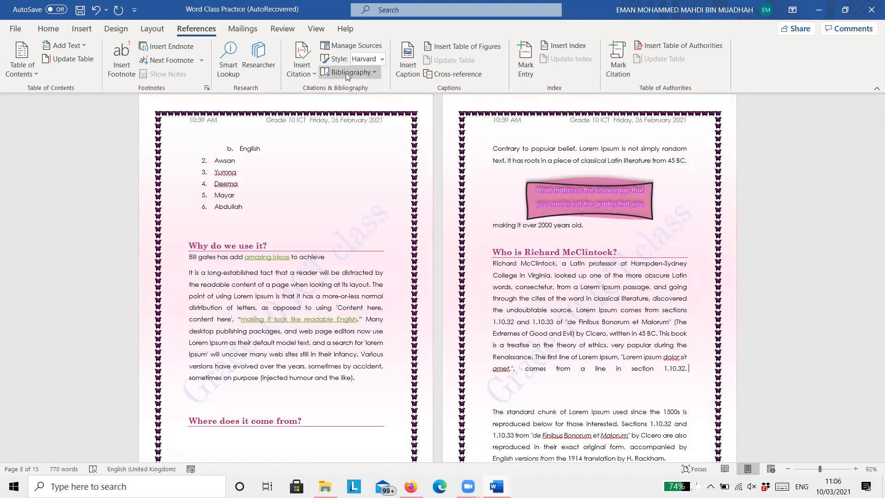
pyautogui.click(312, 74)
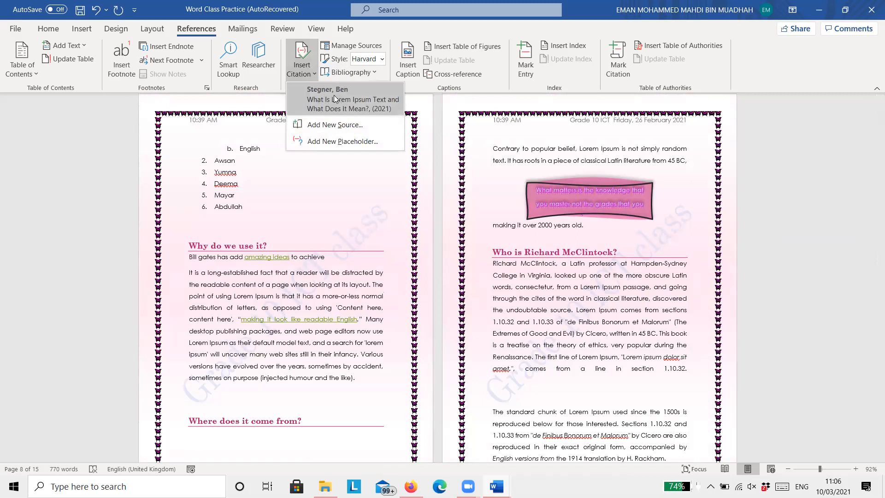
pyautogui.click(340, 126)
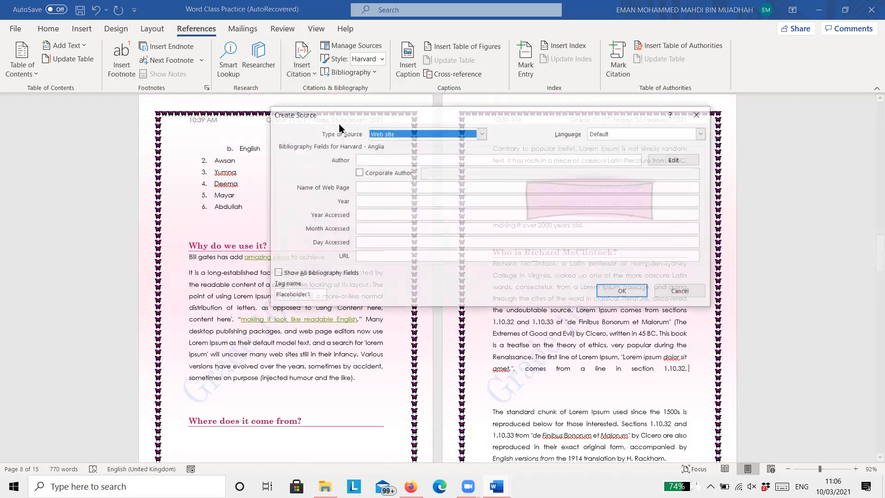
pyautogui.click(395, 134)
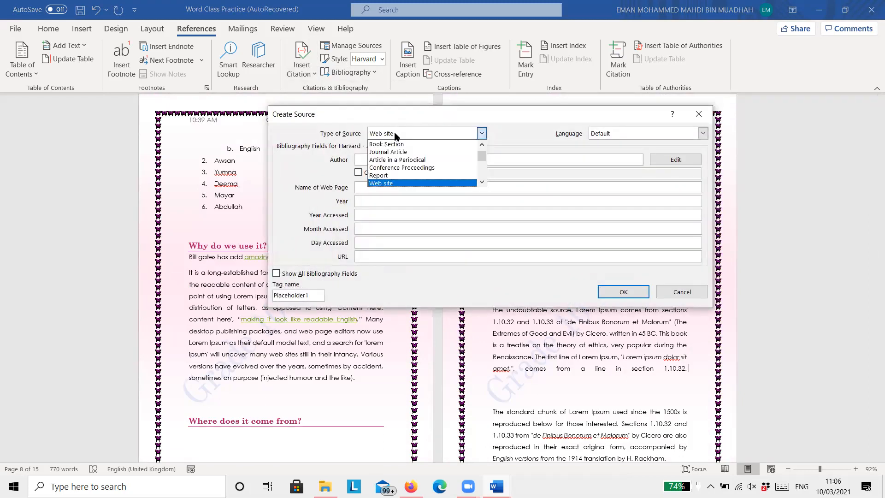
pyautogui.click(482, 143)
pyautogui.click(464, 155)
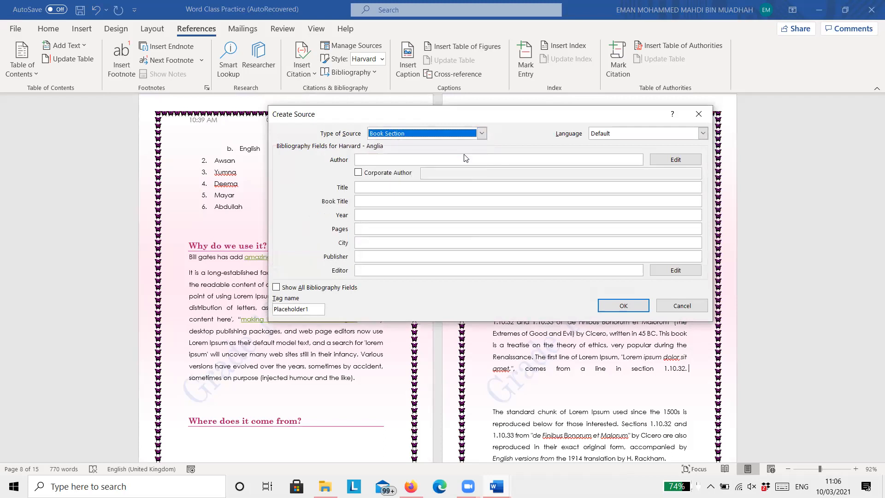
# - Enter "Grade 10 Students" as the book section's author
pyautogui.click(418, 159)
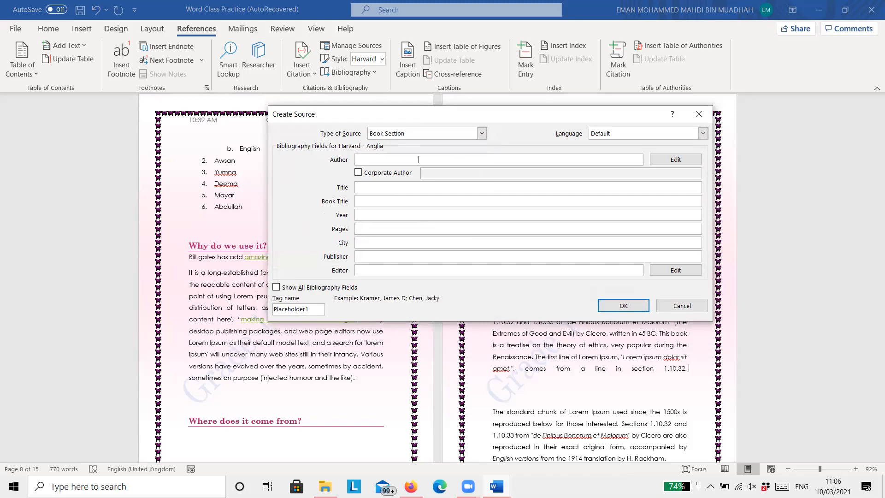
pyautogui.press('capslock')
pyautogui.write('GRA')
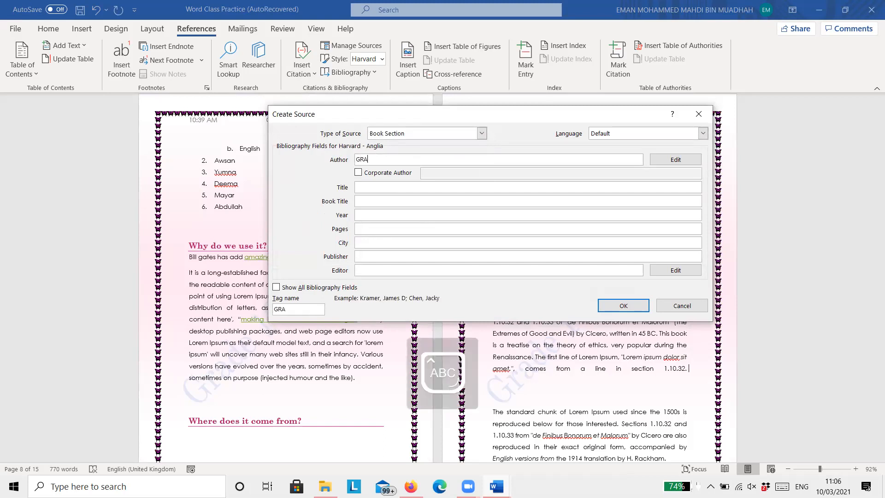
pyautogui.write('DE 10')
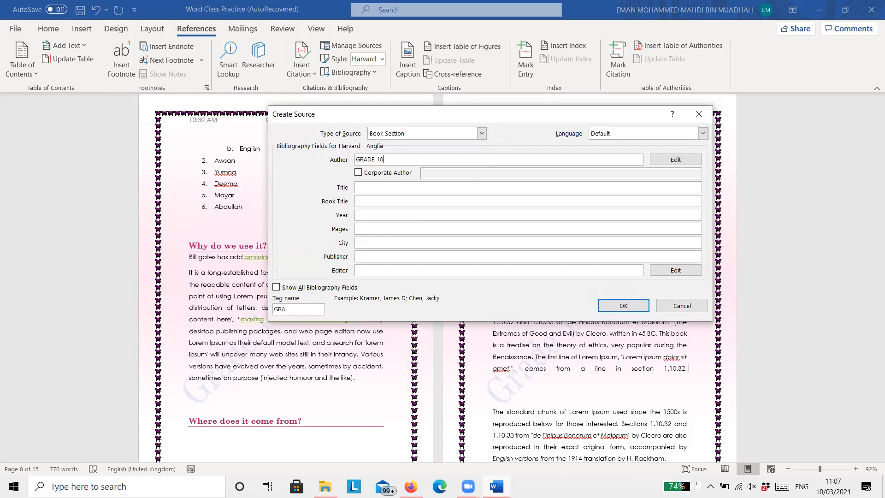
pyautogui.press('capslock')
pyautogui.write('Students')
pyautogui.click(376, 160)
pyautogui.press('BackSpace')
pyautogui.press('BackSpace')
pyautogui.press('BackSpace')
pyautogui.press('BackSpace')
pyautogui.press('BackSpace')
pyautogui.write('Grade')
# - Enter "Al-aqsa Integrated School" as the source's book title, leaving the section title empty
pyautogui.click(364, 189)
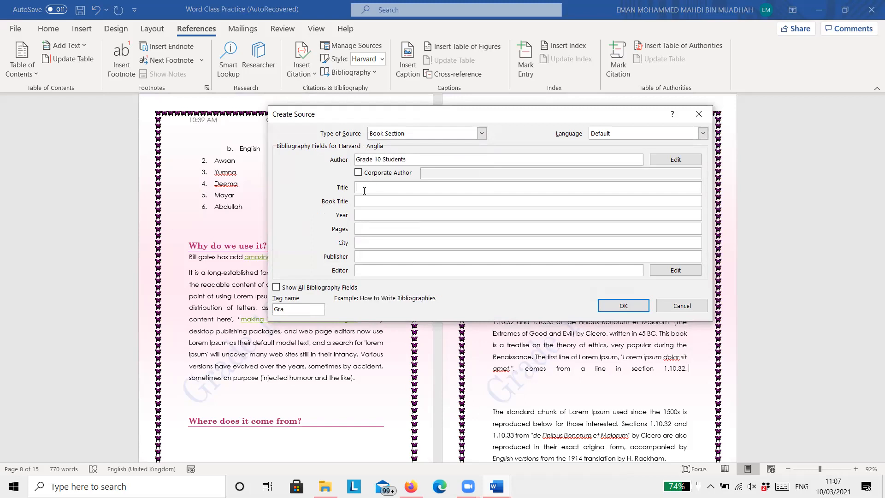
pyautogui.write('Al-aqsa Integrated School')
pyautogui.moveTo(427, 187); pyautogui.dragTo(350, 190)
pyautogui.hotkey('ctrl', 'c')
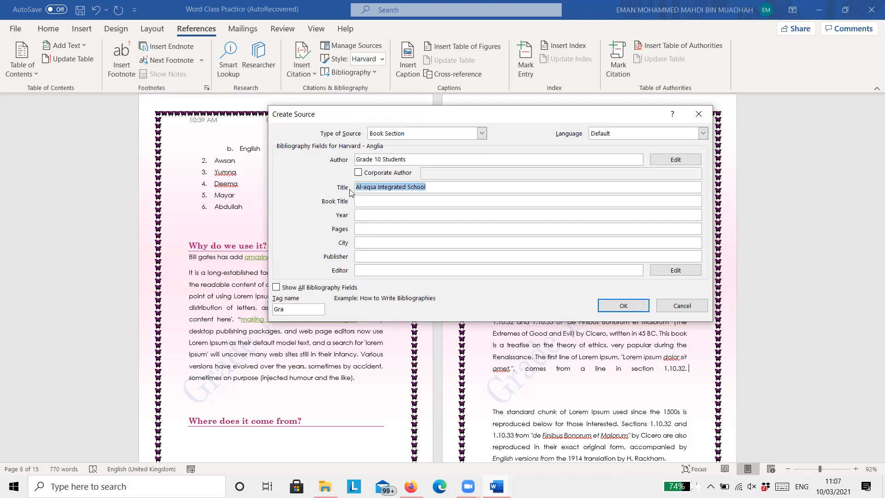
pyautogui.press('BackSpace')
pyautogui.click(362, 200)
pyautogui.hotkey('ctrl', 'v')
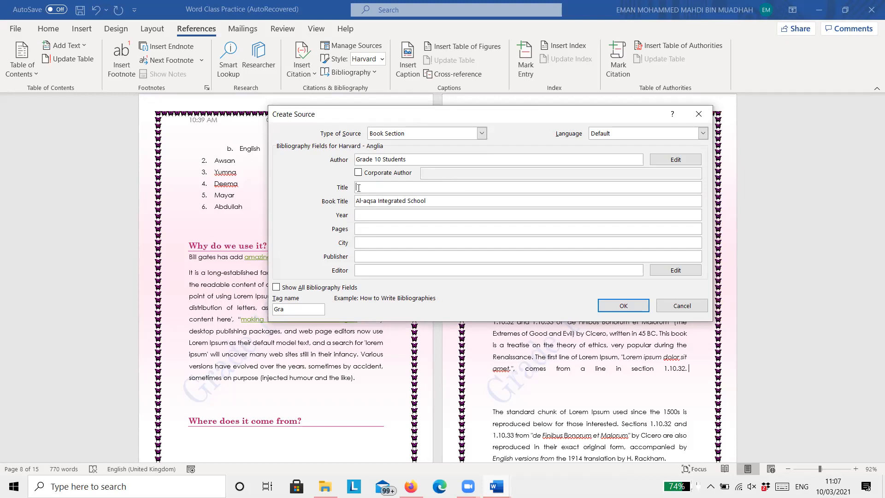
# - Enter the teacher's name as the book section's title
pyautogui.write('Grade')
pyautogui.press('BackSpace')
pyautogui.press('BackSpace')
pyautogui.press('BackSpace')
pyautogui.press('BackSpace')
pyautogui.press('BackSpace')
pyautogui.write('T. Ayeda')
# - Set the source's year to 2020, its pages to 50-57 and its city to Kuala Lumpur
pyautogui.click(363, 220)
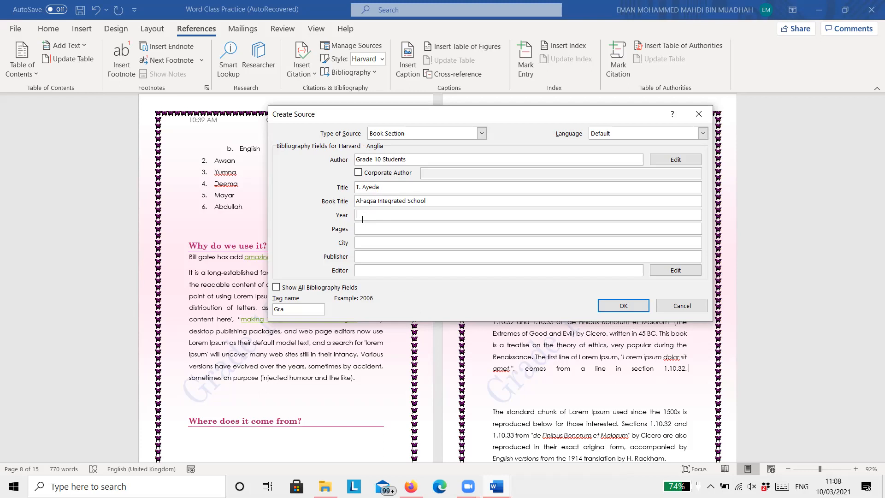
pyautogui.write('2020')
pyautogui.click(368, 229)
pyautogui.write('50-57')
pyautogui.click(371, 244)
pyautogui.write('Kuala Lumpur')
# - Enter the publisher's and editor's names, and save the source to insert its citation
pyautogui.click(389, 255)
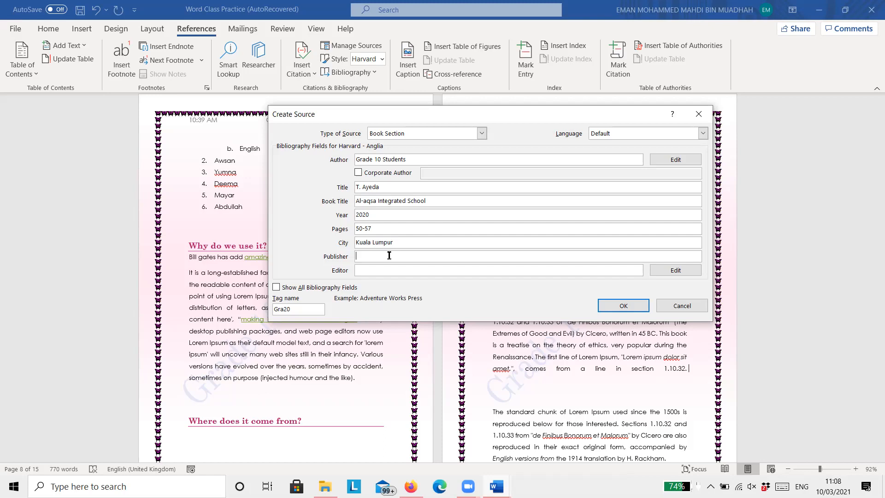
pyautogui.write('T. Mustafa')
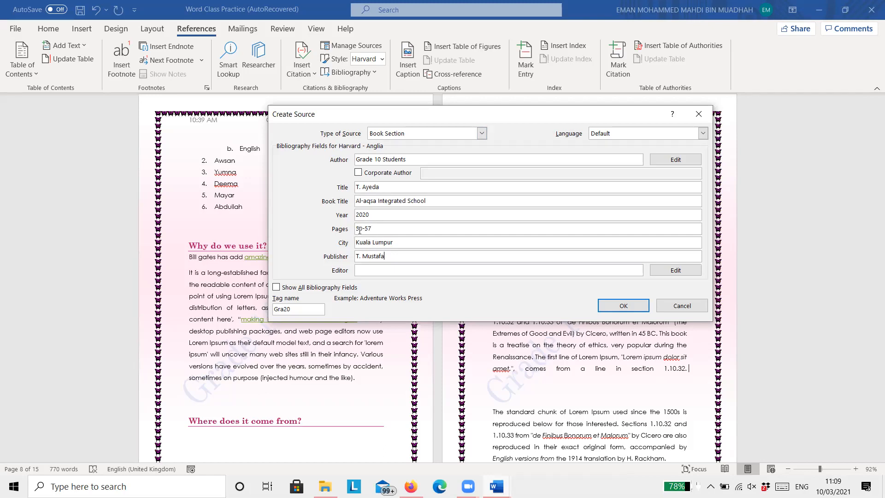
pyautogui.click(374, 269)
pyautogui.write('T. Reziq')
pyautogui.click(607, 312)
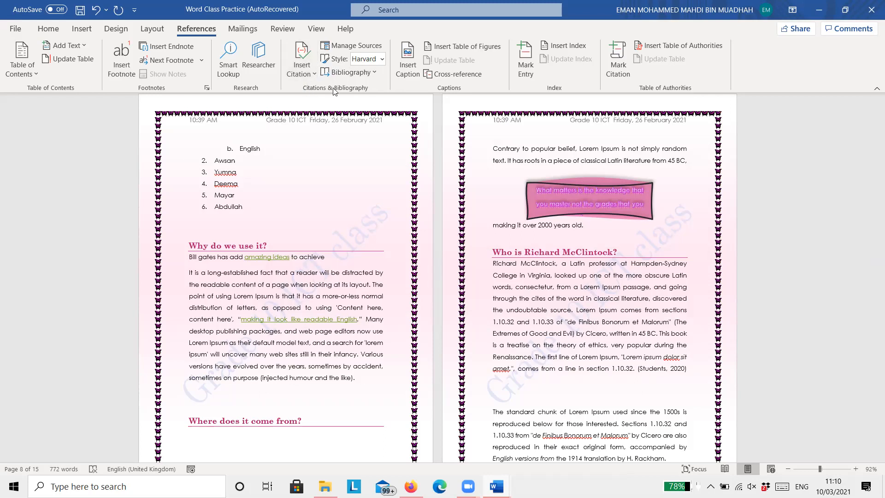
pyautogui.click(382, 59)
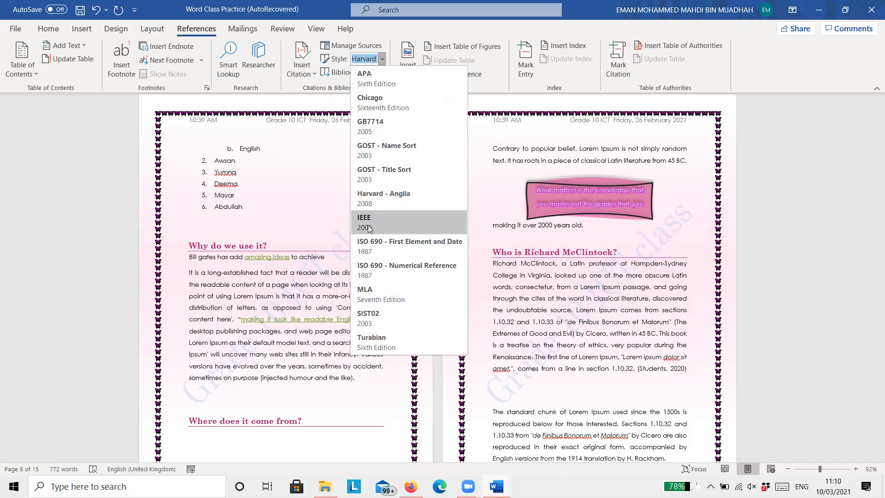
pyautogui.click(330, 155)
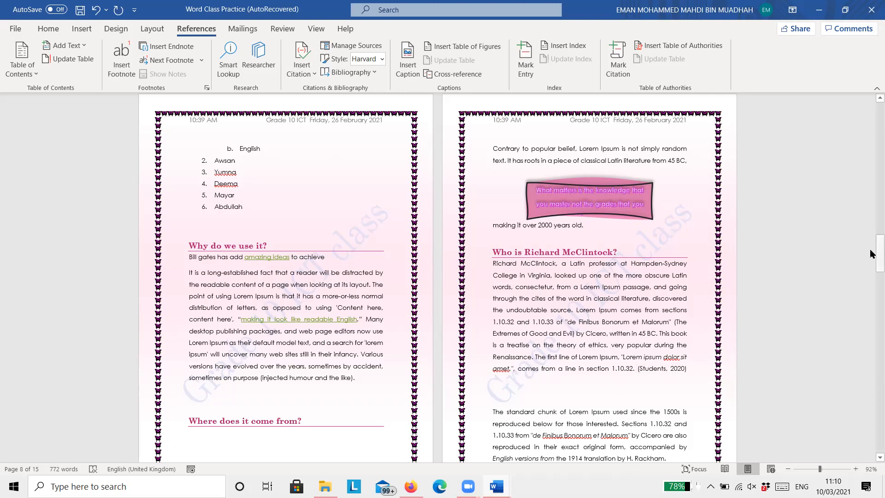
# - Add a blank page at the end of the document, below the empty box under "Bill Gates"
pyautogui.moveTo(870, 253); pyautogui.dragTo(870, 452)
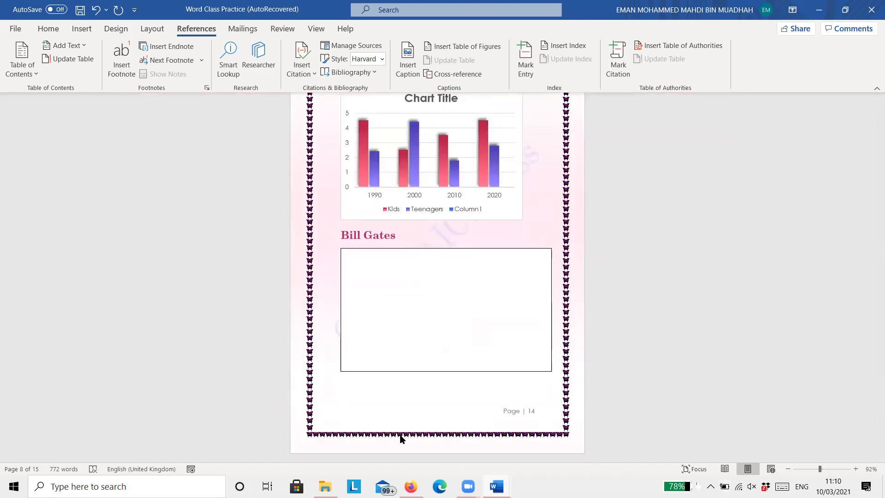
pyautogui.click(375, 389)
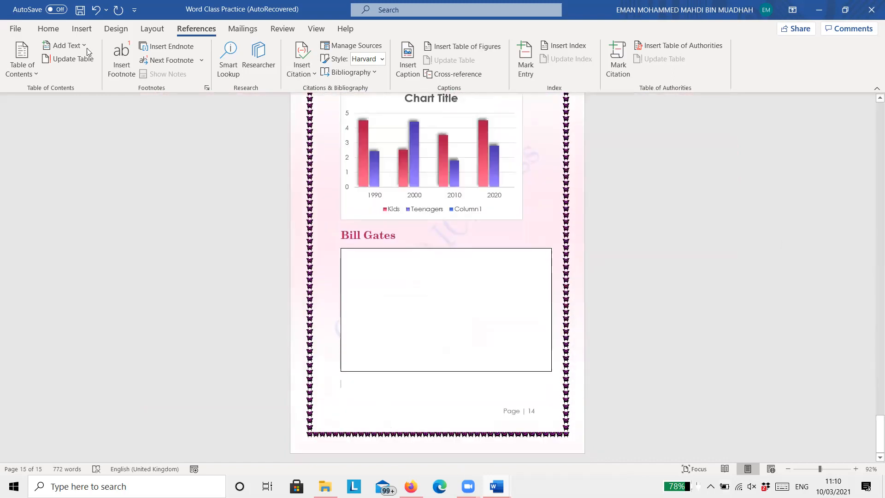
pyautogui.click(82, 30)
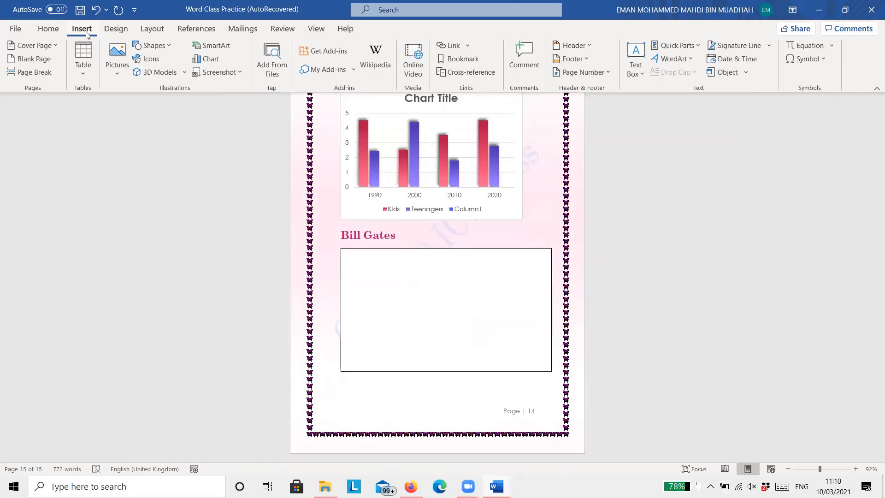
pyautogui.click(32, 58)
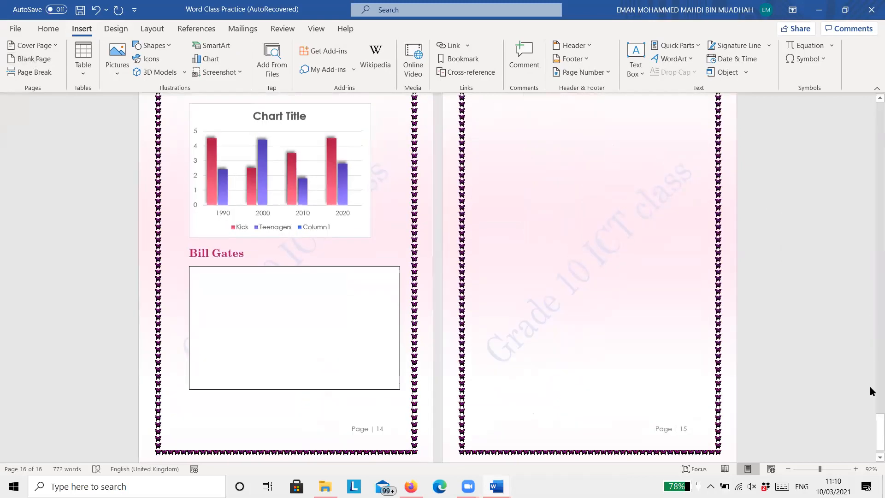
# - Insert the built-in References bibliography on the new last page
pyautogui.moveTo(873, 441)
pyautogui.mouseDown()
pyautogui.moveTo(873, 415)
pyautogui.moveTo(873, 430)
pyautogui.mouseUp()
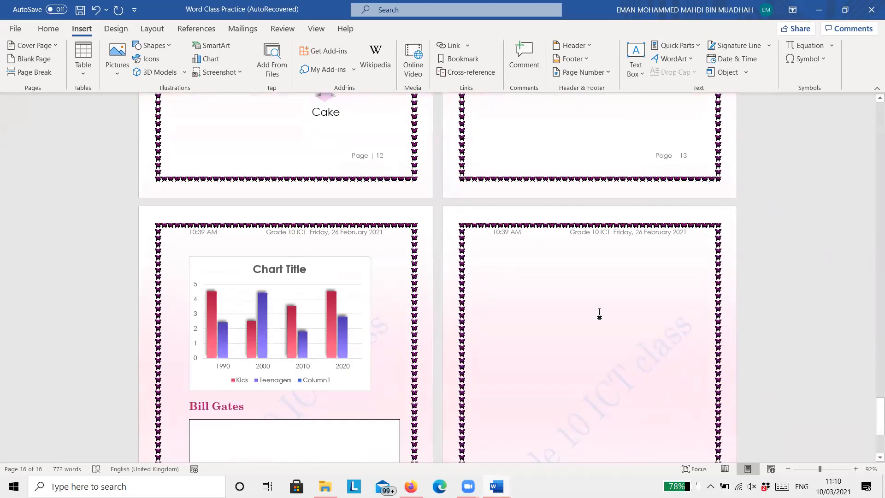
pyautogui.click(202, 31)
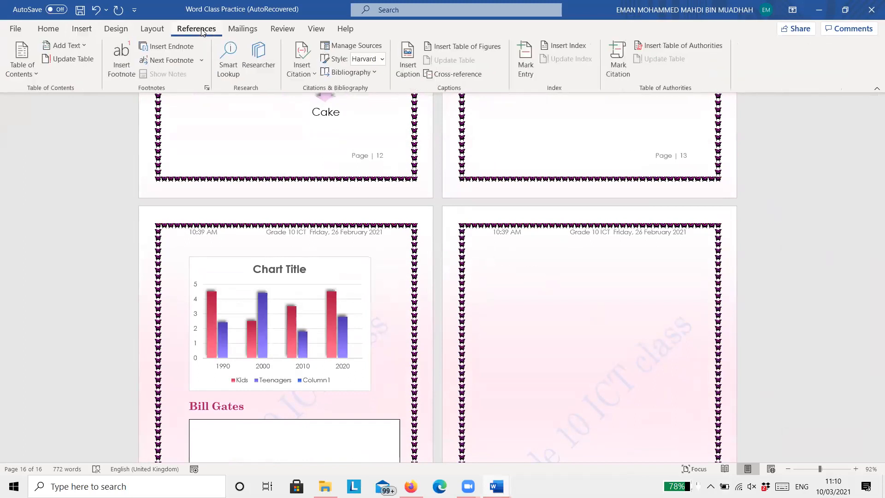
pyautogui.click(355, 75)
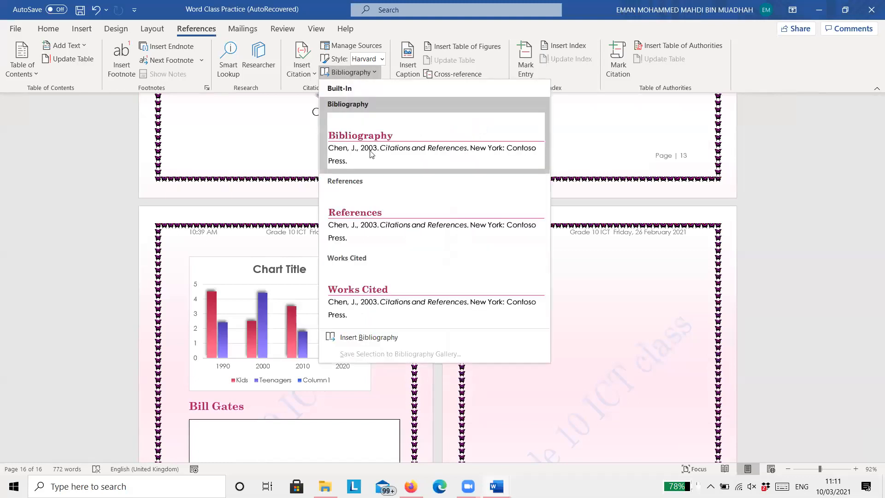
pyautogui.click(370, 220)
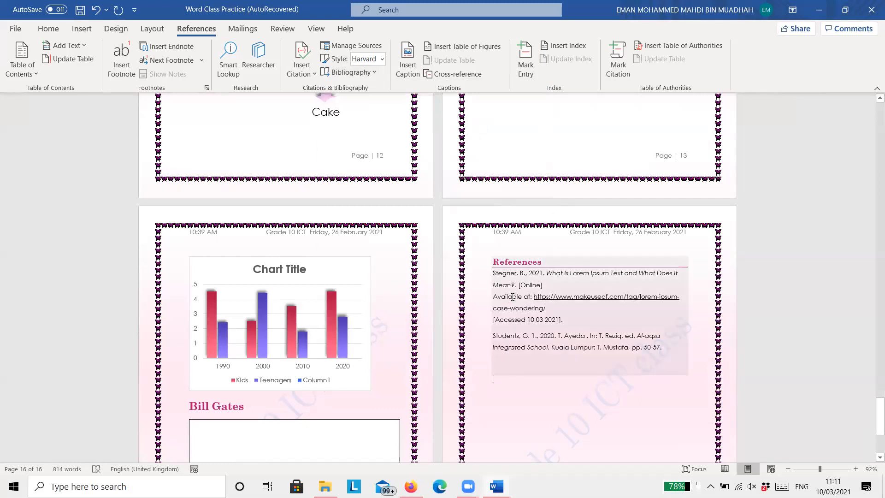
# - Examine how the web site and book section entries are laid out in the References list
pyautogui.click(513, 297)
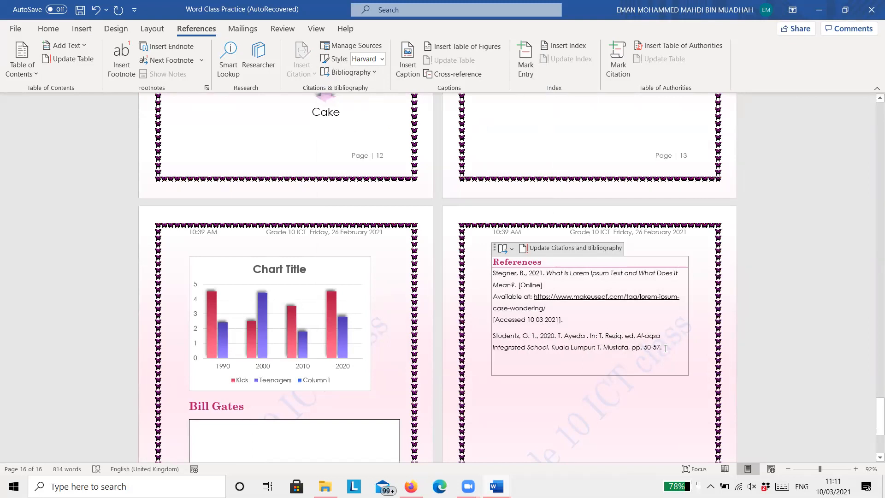
pyautogui.click(517, 275)
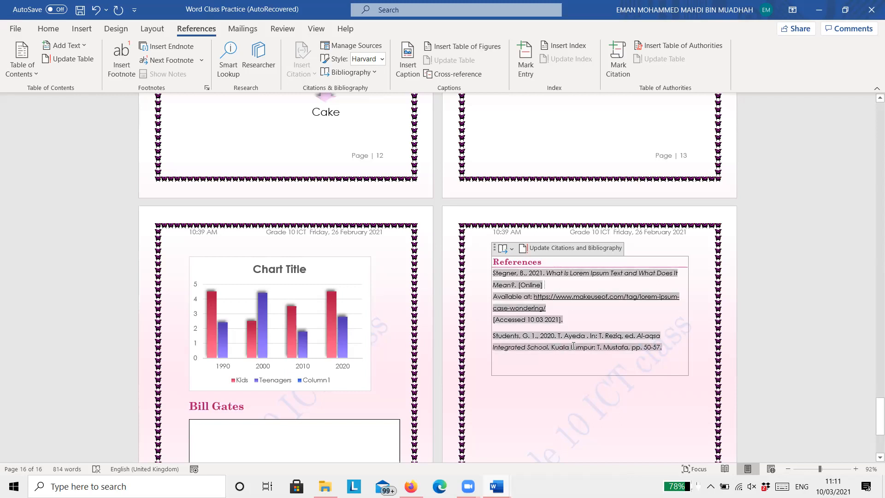
pyautogui.moveTo(545, 281); pyautogui.dragTo(520, 284)
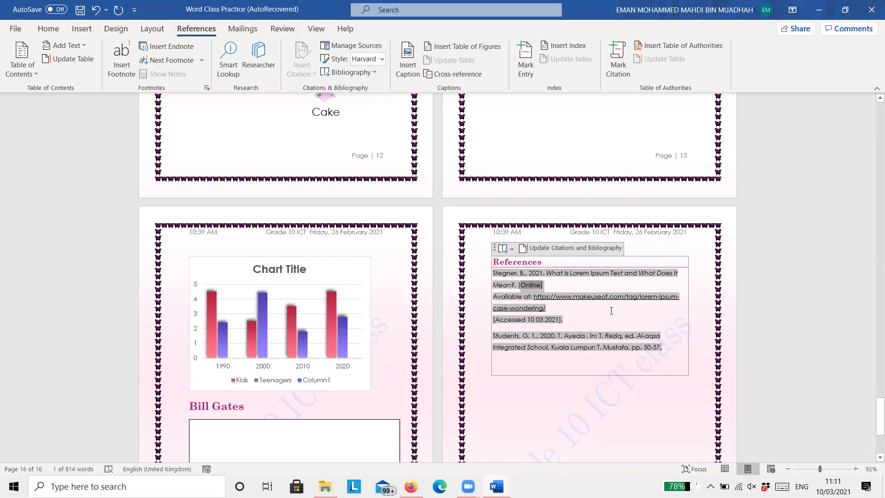
pyautogui.click(546, 366)
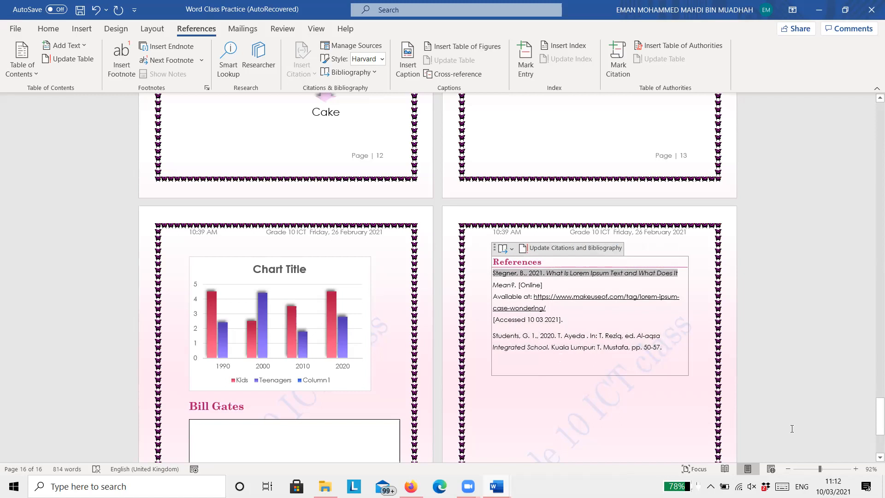
pyautogui.click(648, 419)
# - Switch the citation style to IEEE and select the web site citation ending the "What is Lorem Ipsum?" paragraph
pyautogui.moveTo(870, 413); pyautogui.dragTo(870, 211)
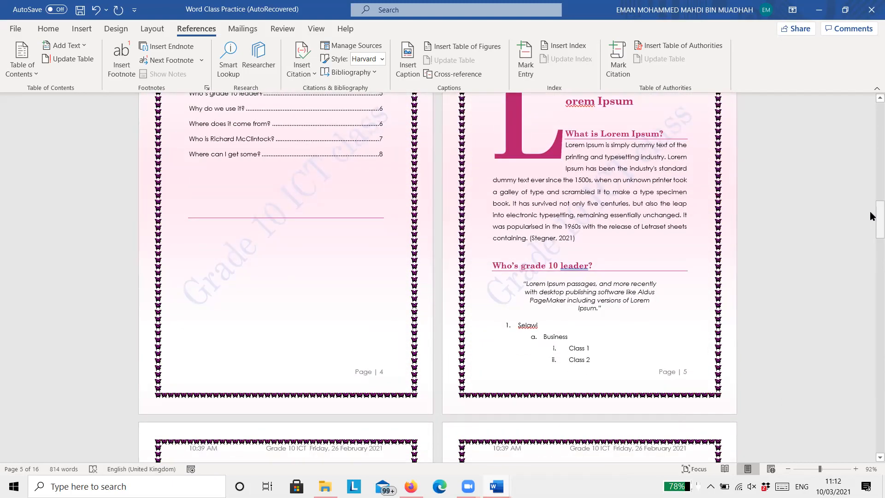
pyautogui.click(383, 60)
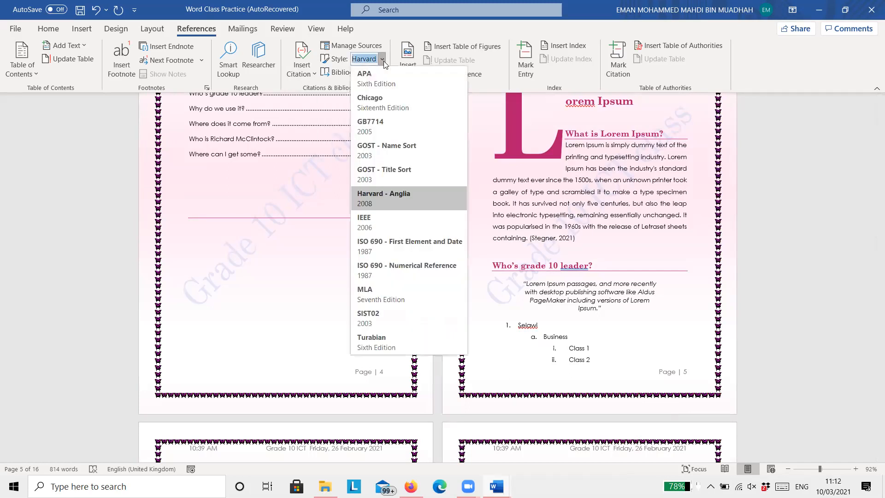
pyautogui.click(371, 218)
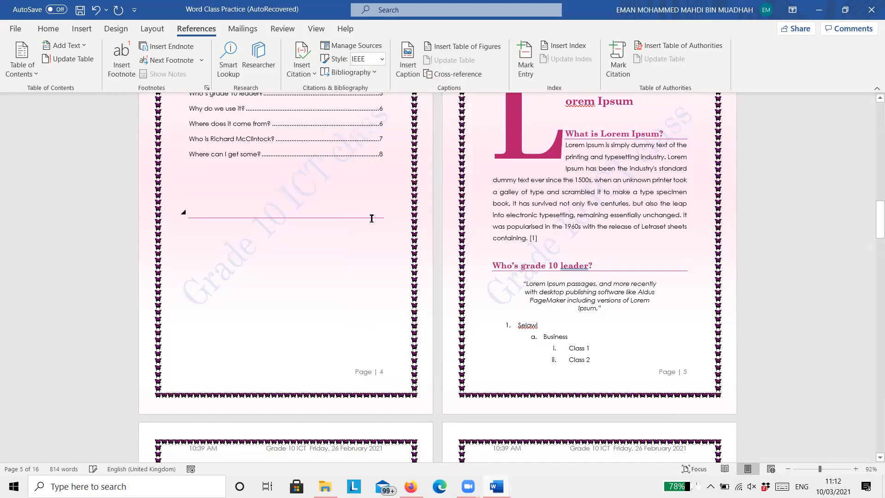
pyautogui.click(534, 238)
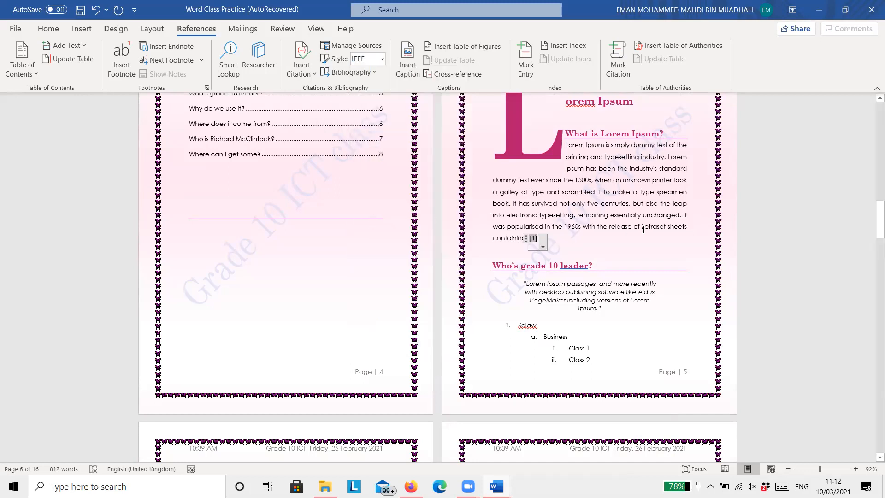
# - Examine the IEEE formatting of the book section citation on page 7 and of the References list on the last page
pyautogui.moveTo(879, 231); pyautogui.dragTo(871, 259)
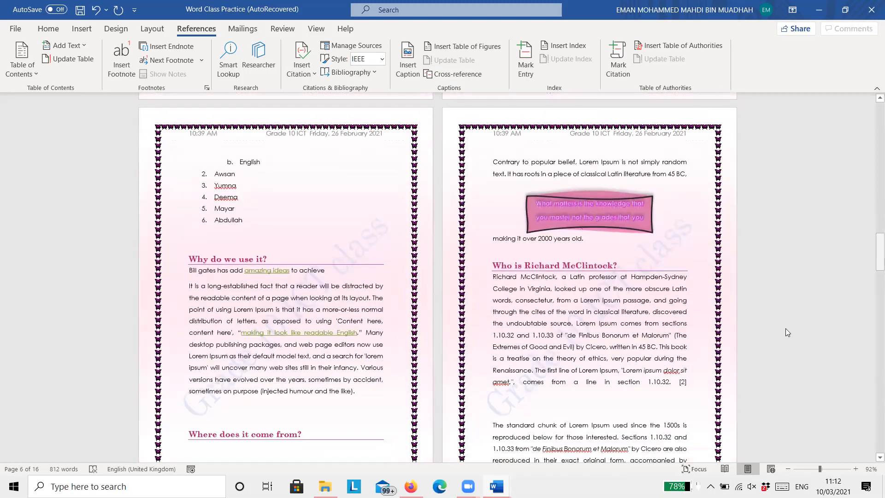
pyautogui.click(685, 380)
pyautogui.click(876, 256)
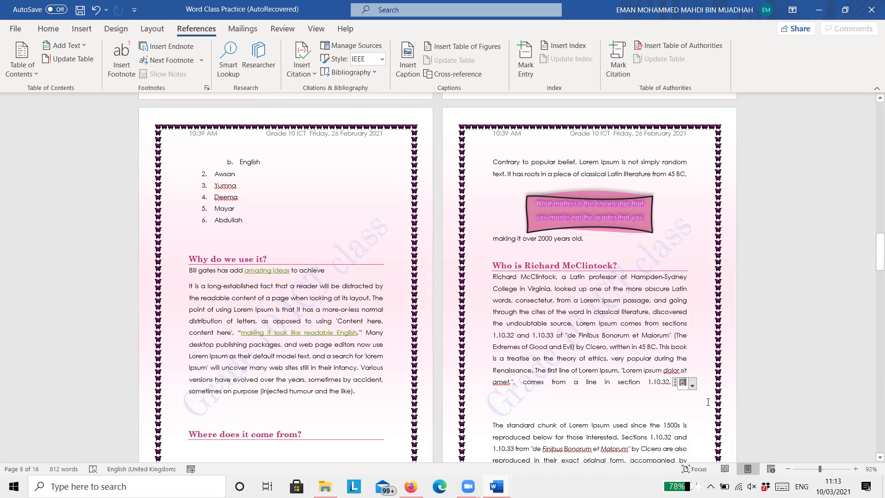
pyautogui.moveTo(871, 245); pyautogui.dragTo(870, 414)
pyautogui.click(500, 208)
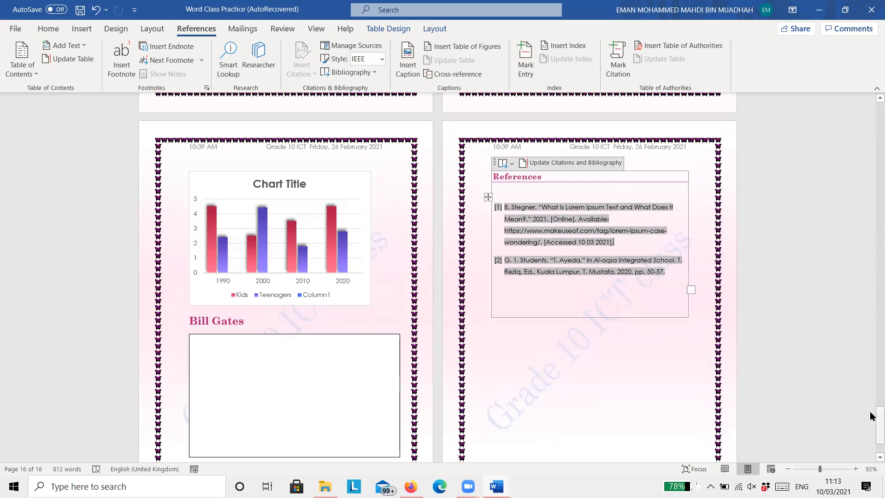
# - Try the APA and Chicago citation styles on the References list
pyautogui.click(382, 60)
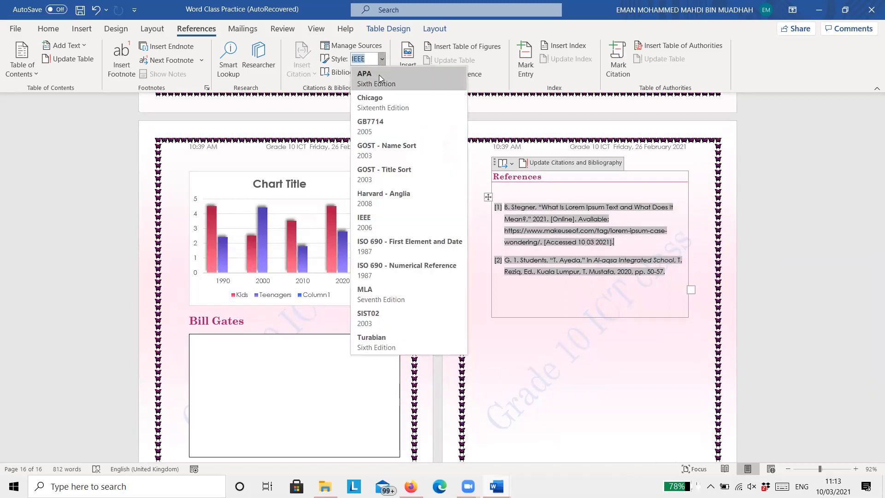
pyautogui.click(379, 74)
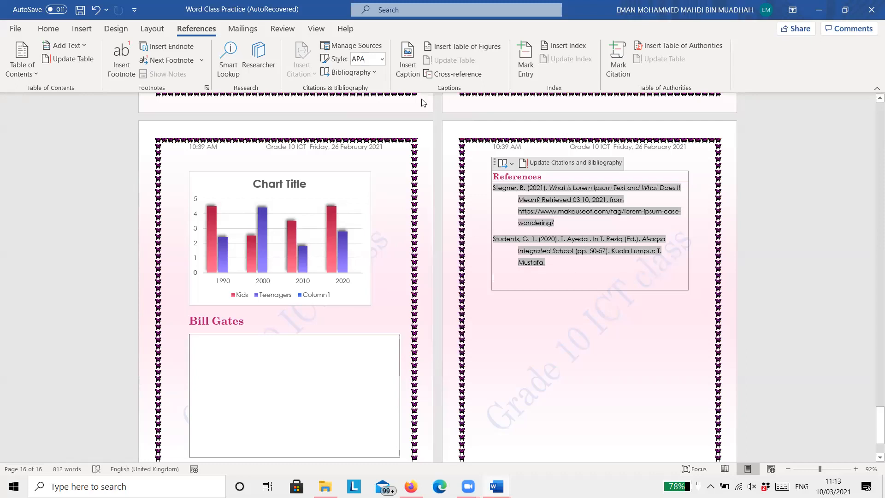
pyautogui.click(382, 60)
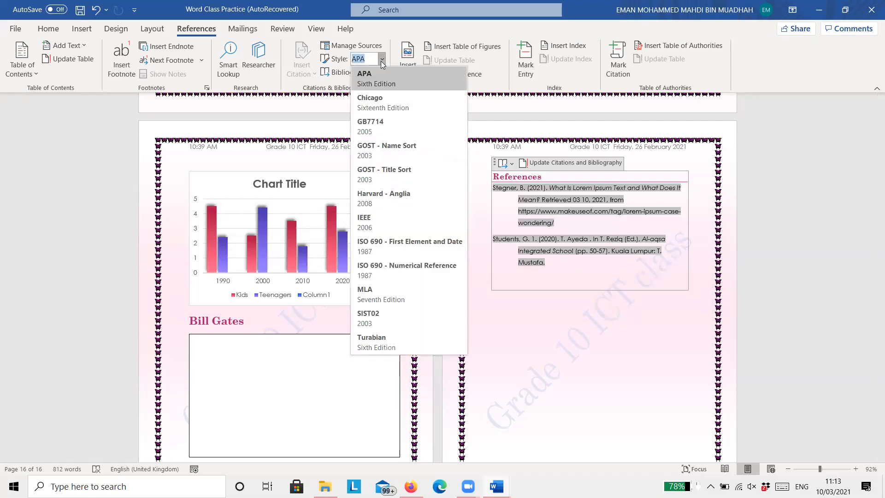
pyautogui.click(381, 103)
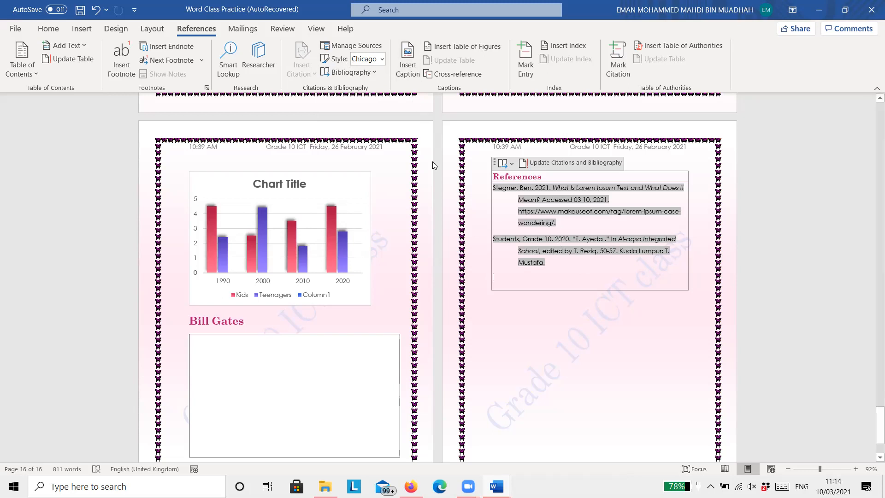
# - Try the GOST - Name Sort, GOST - Title Sort and Harvard - Anglia styles on the References list
pyautogui.click(382, 59)
pyautogui.click(385, 151)
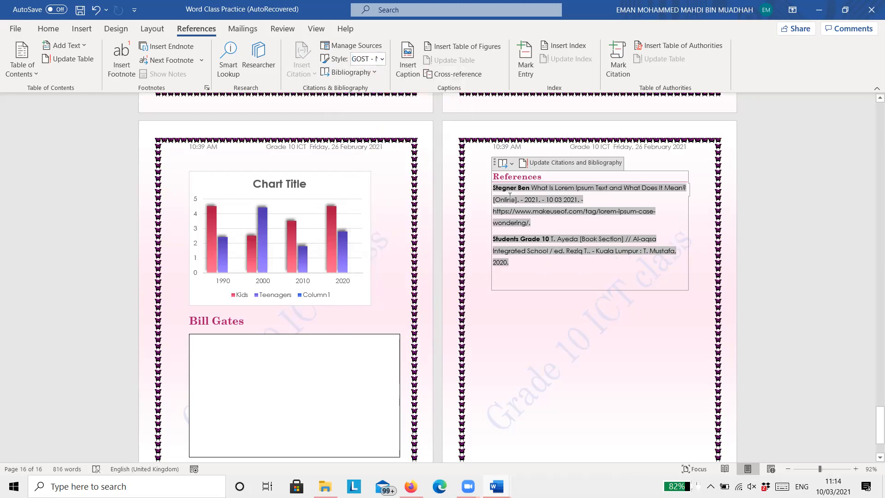
pyautogui.click(383, 60)
pyautogui.click(392, 170)
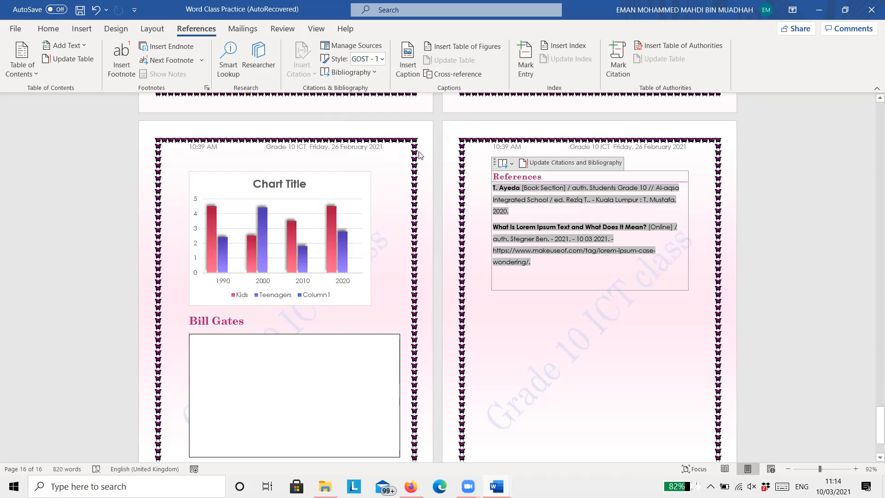
pyautogui.click(382, 59)
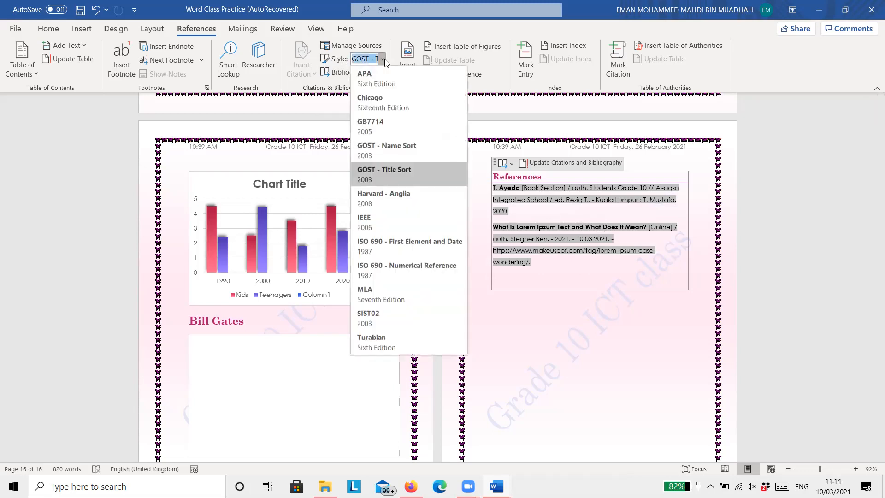
pyautogui.click(390, 204)
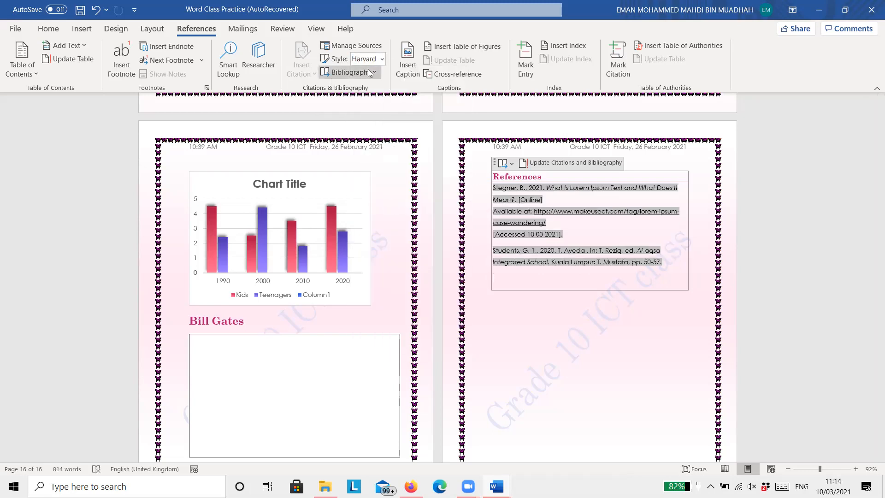
# - Try the MLA and SIST02 styles, and switch the References list back to Chicago
pyautogui.click(381, 60)
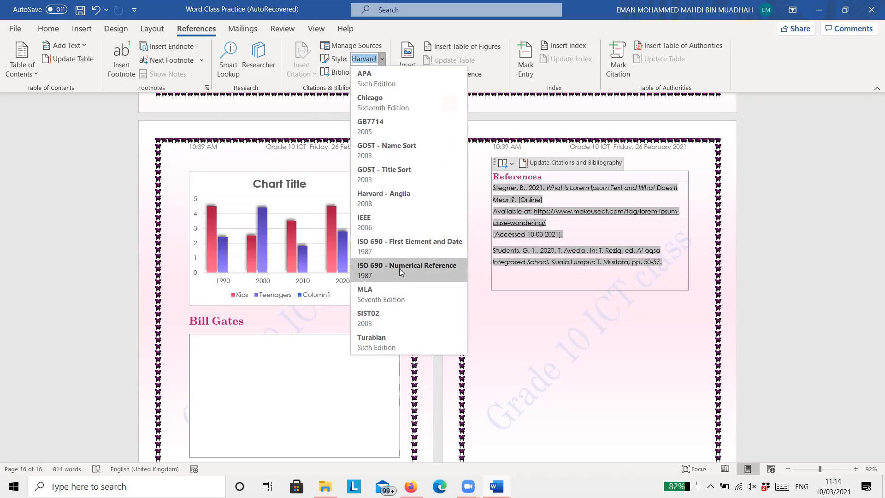
pyautogui.press('Escape')
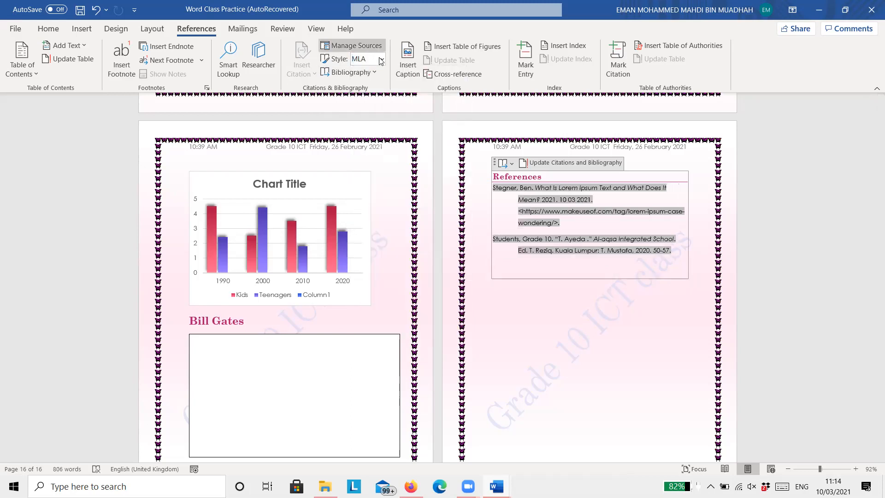
pyautogui.click(383, 59)
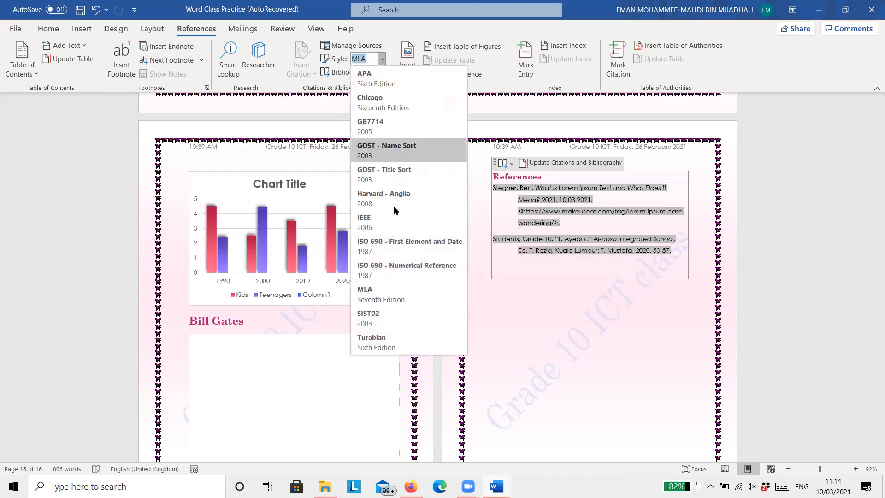
pyautogui.click(387, 313)
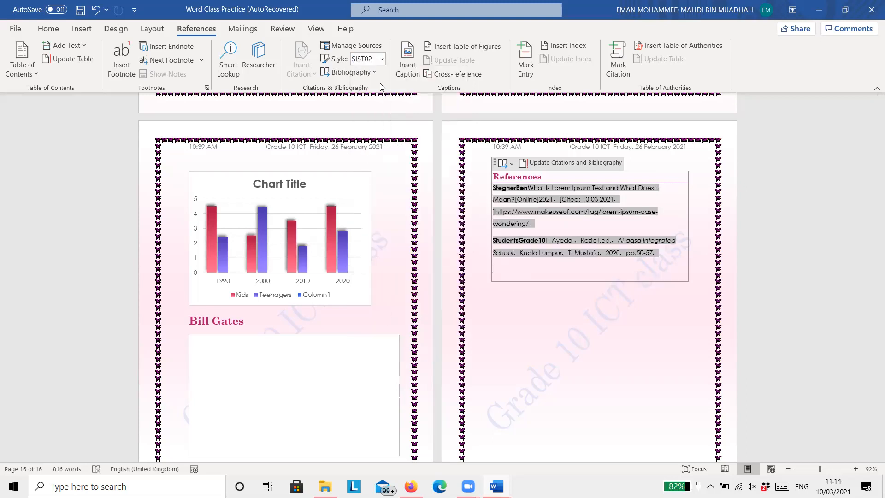
pyautogui.click(382, 59)
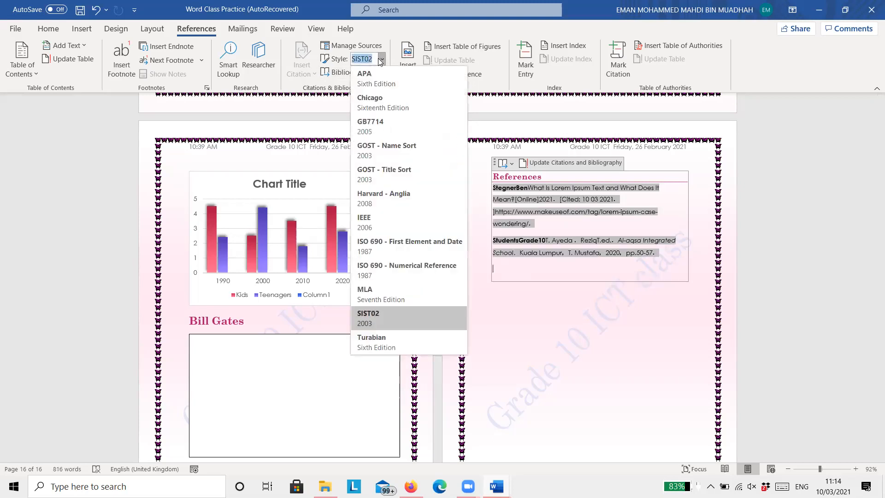
pyautogui.click(390, 101)
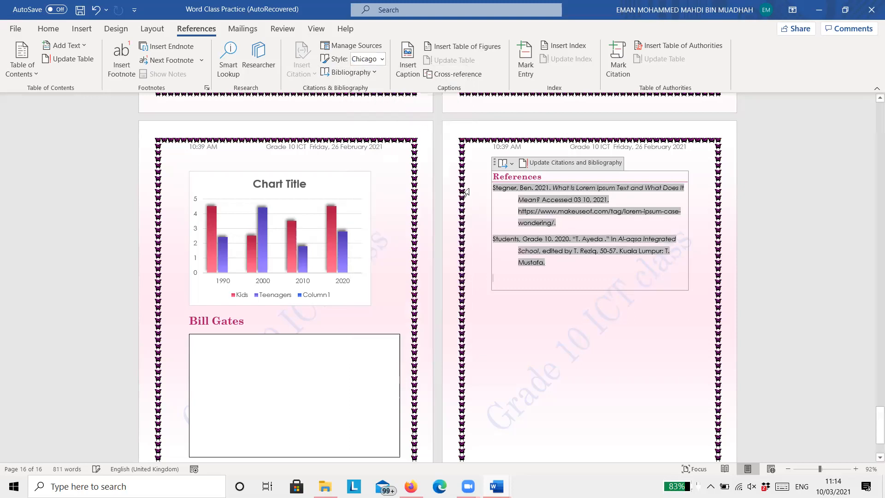
pyautogui.click(559, 315)
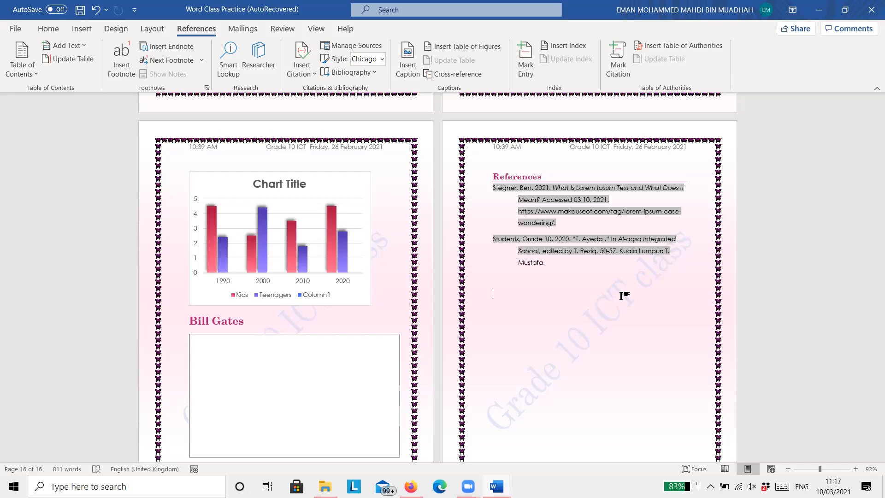
# - Examine the Chicago form of the in-text citation at the end of the "What is Lorem Ipsum?" paragraph
pyautogui.scroll(5, 872, 173)
pyautogui.scroll(15, 872, 173)
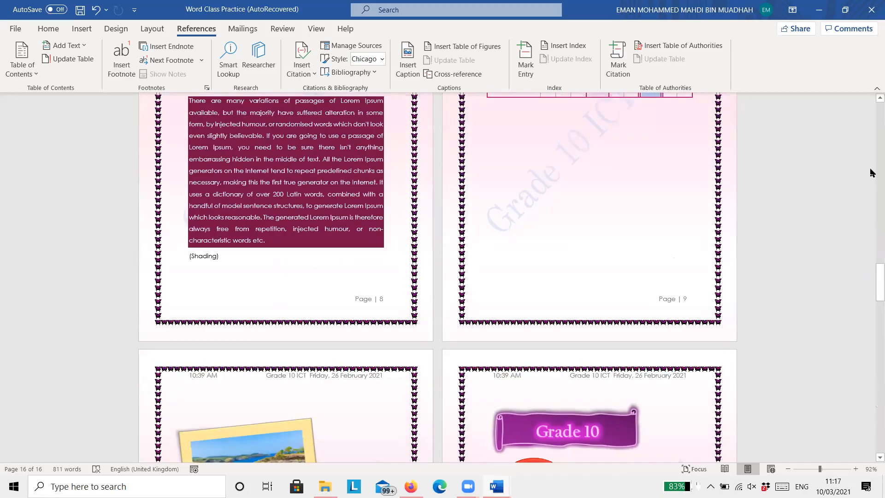
pyautogui.scroll(20, 872, 173)
pyautogui.scroll(6, 872, 281)
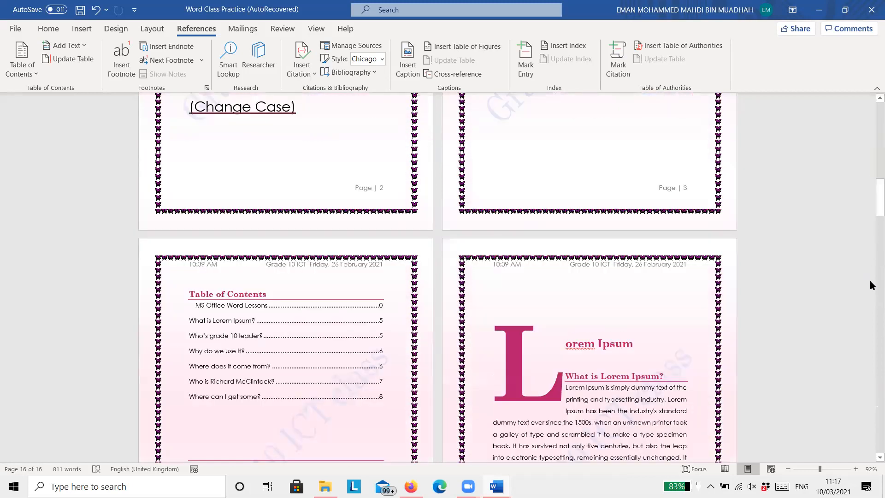
pyautogui.scroll(-2, 872, 285)
pyautogui.click(565, 398)
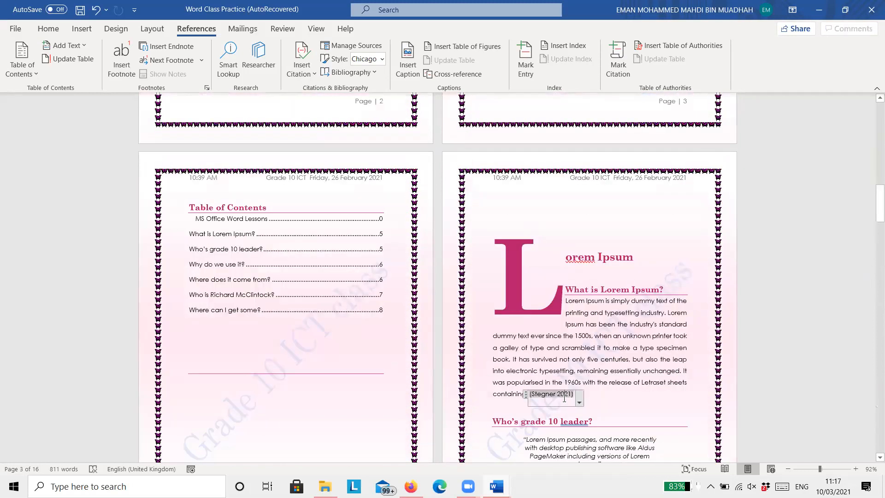
pyautogui.click(594, 397)
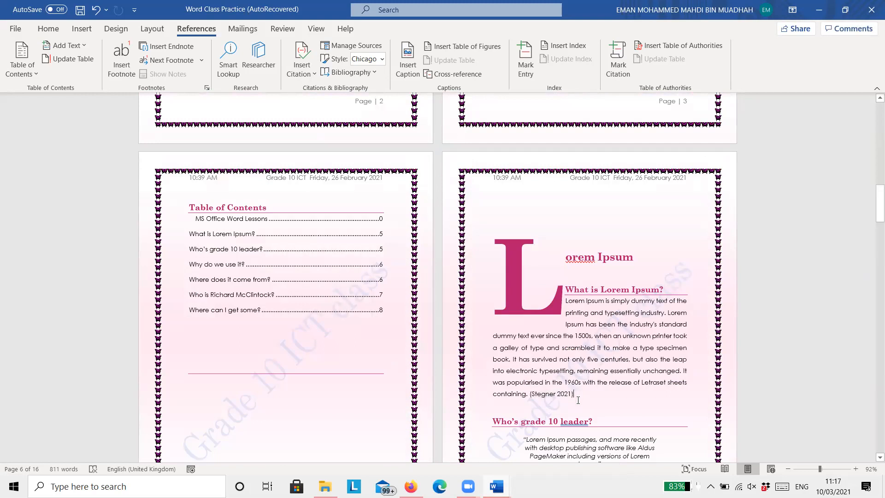
pyautogui.moveTo(873, 216); pyautogui.dragTo(872, 233)
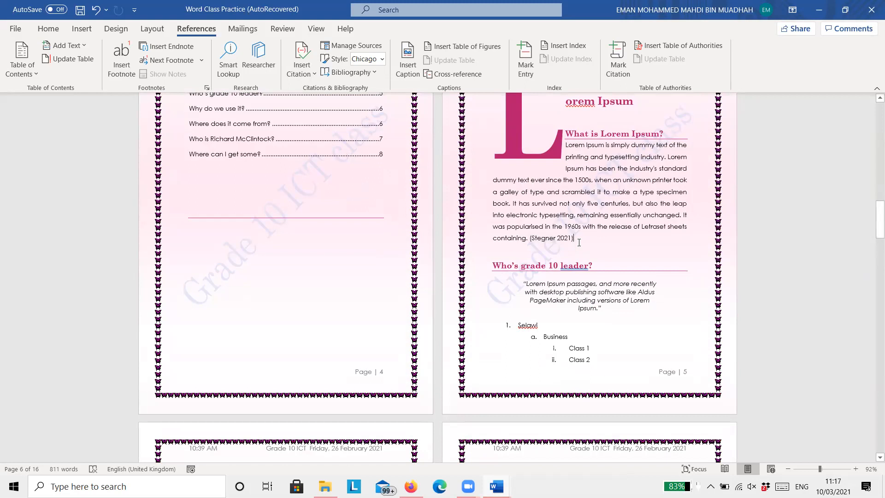
# - Set the citation style to IEEE, and check the References list and the built-in bibliography layouts
pyautogui.click(382, 59)
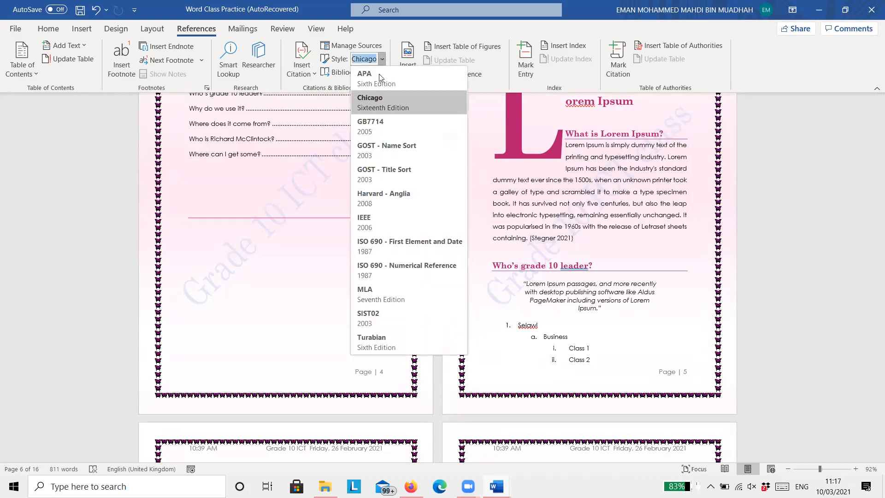
pyautogui.click(373, 214)
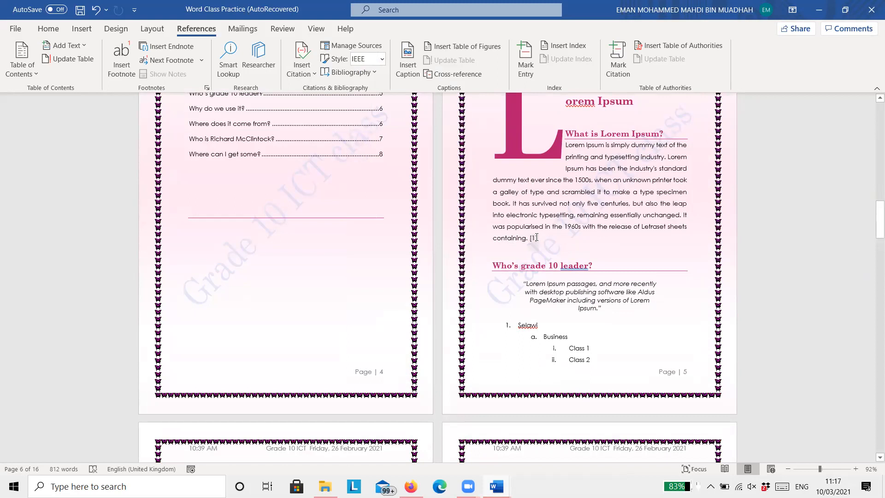
pyautogui.moveTo(870, 229); pyautogui.dragTo(871, 431)
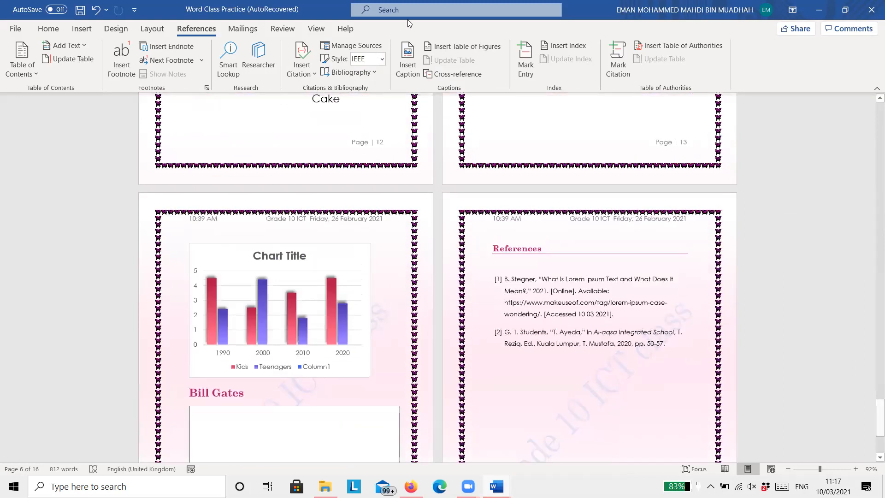
pyautogui.click(368, 72)
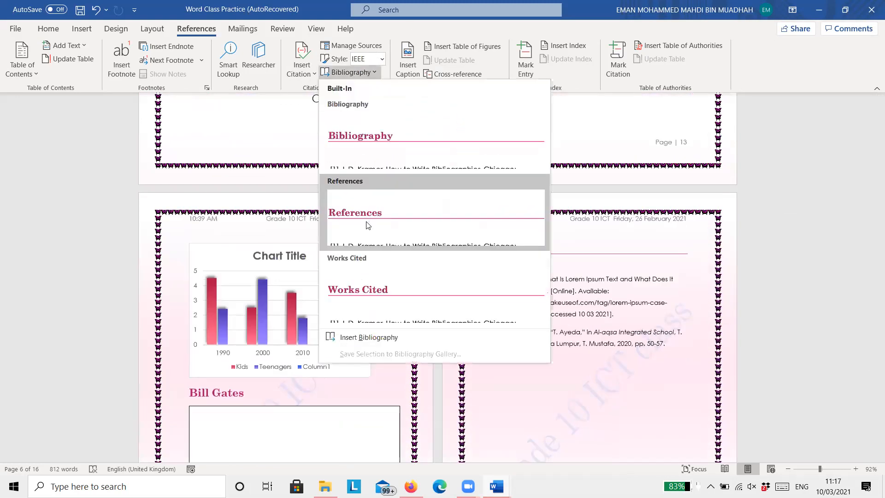
pyautogui.click(618, 342)
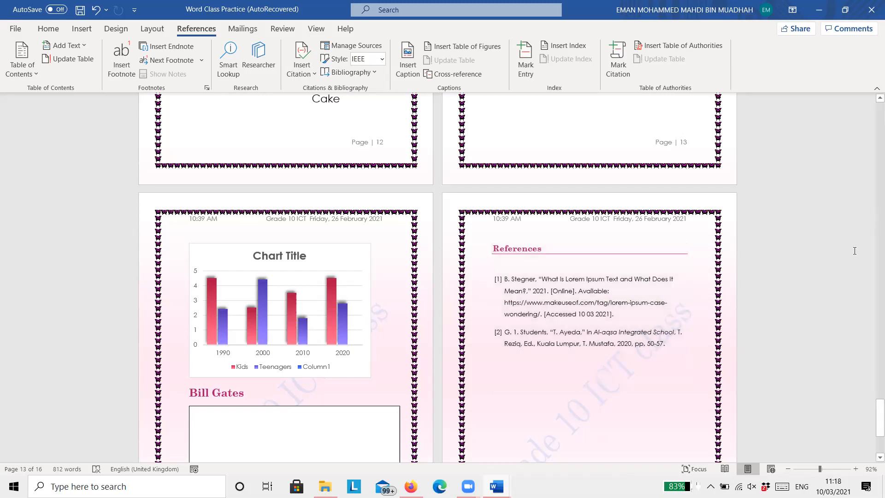
# - Start creating a new citation source at the end of the "Why do we use it?" paragraph
pyautogui.moveTo(879, 415); pyautogui.dragTo(873, 268)
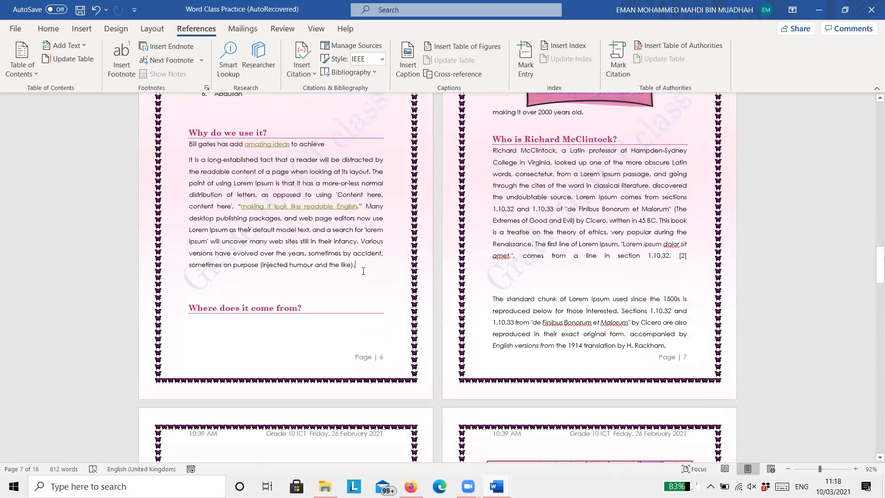
pyautogui.click(310, 74)
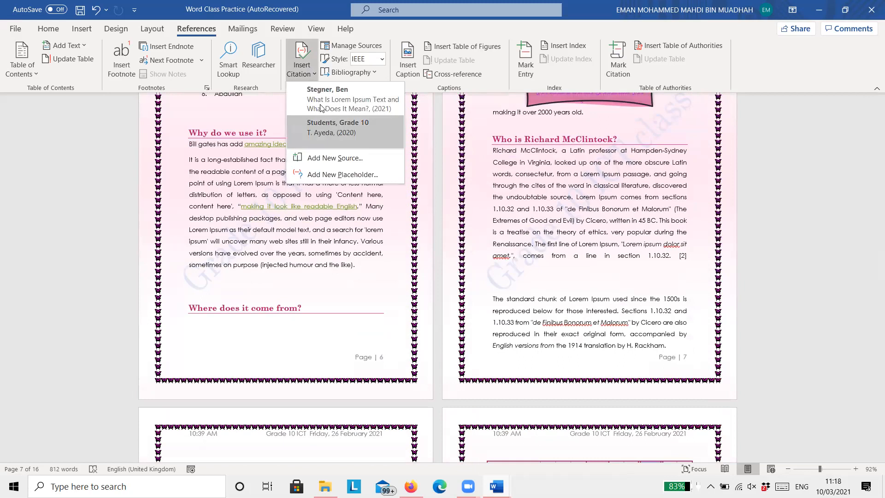
pyautogui.click(303, 162)
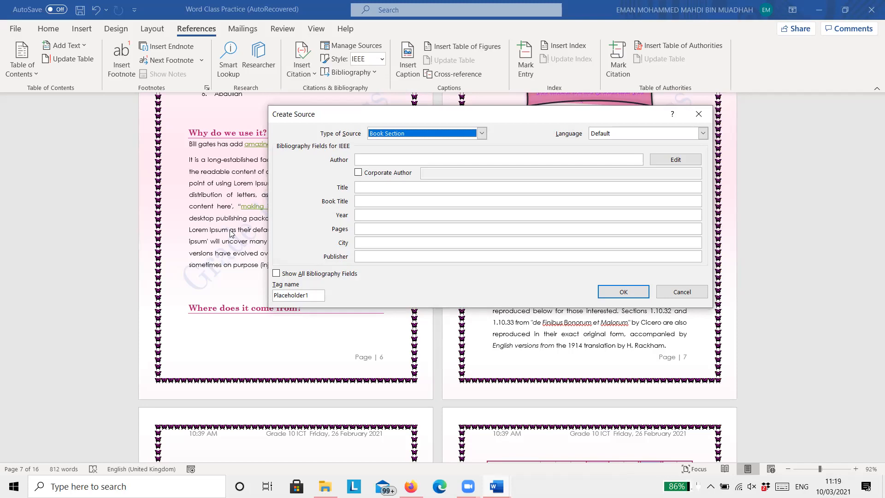
# - Examine the source types available for the new source, from Book through Miscellaneous
pyautogui.click(411, 137)
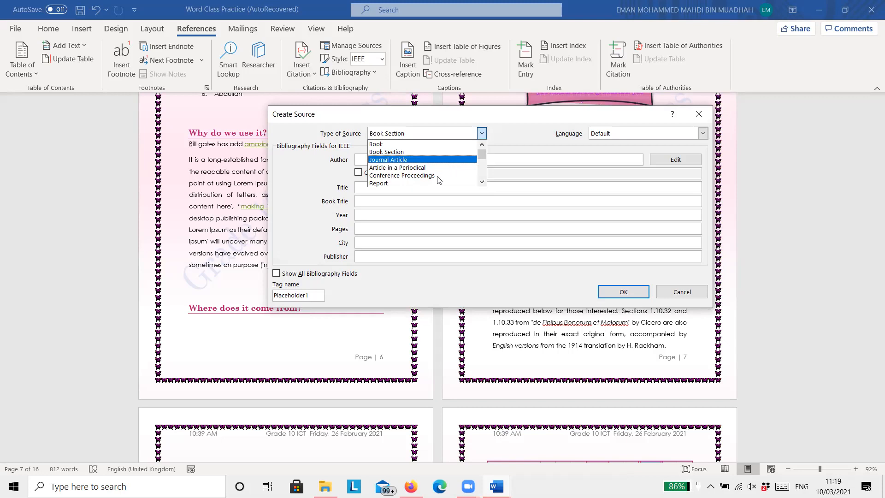
pyautogui.click(485, 184)
pyautogui.click(484, 183)
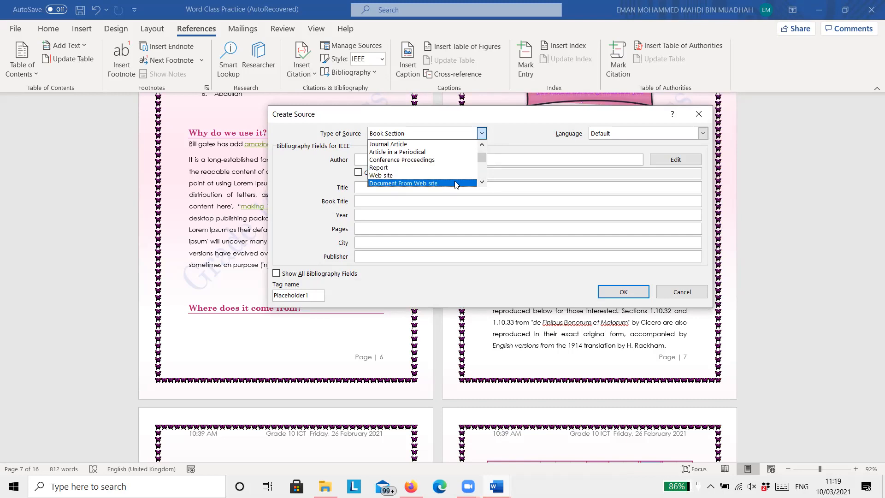
pyautogui.click(482, 183)
pyautogui.click(482, 182)
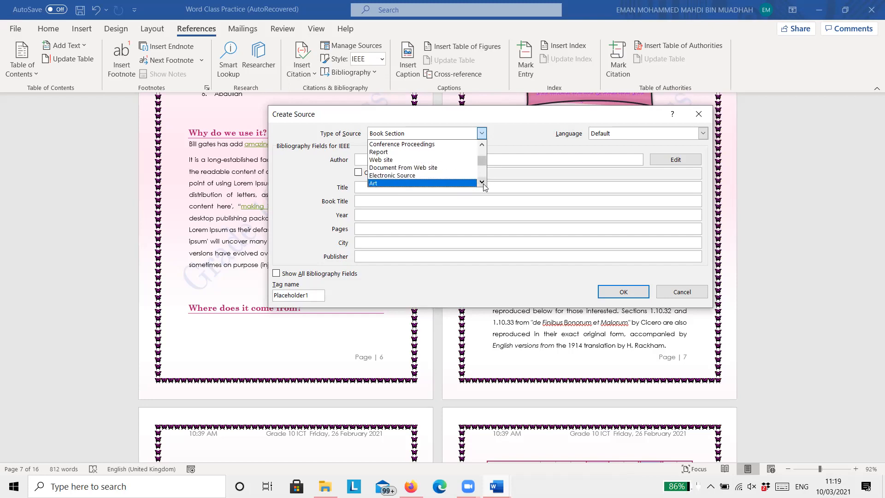
pyautogui.click(482, 183)
pyautogui.click(482, 183)
pyautogui.click(482, 183)
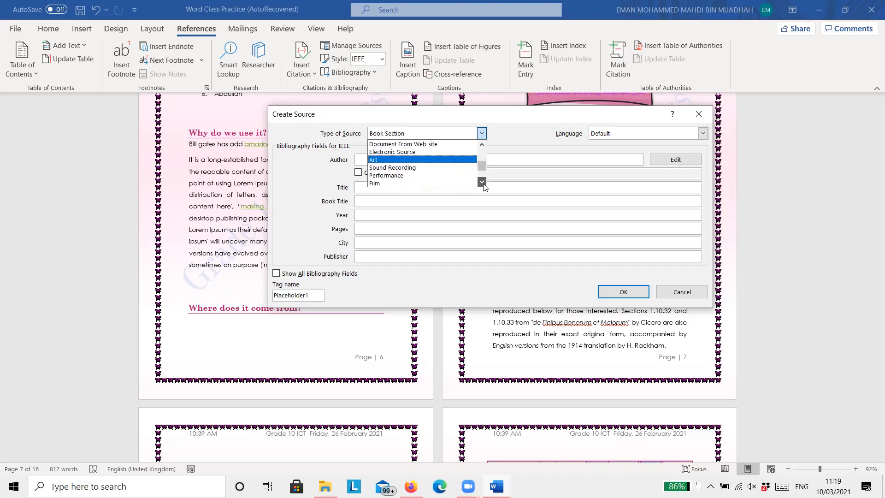
pyautogui.click(481, 182)
pyautogui.click(482, 183)
pyautogui.click(482, 182)
pyautogui.click(482, 182)
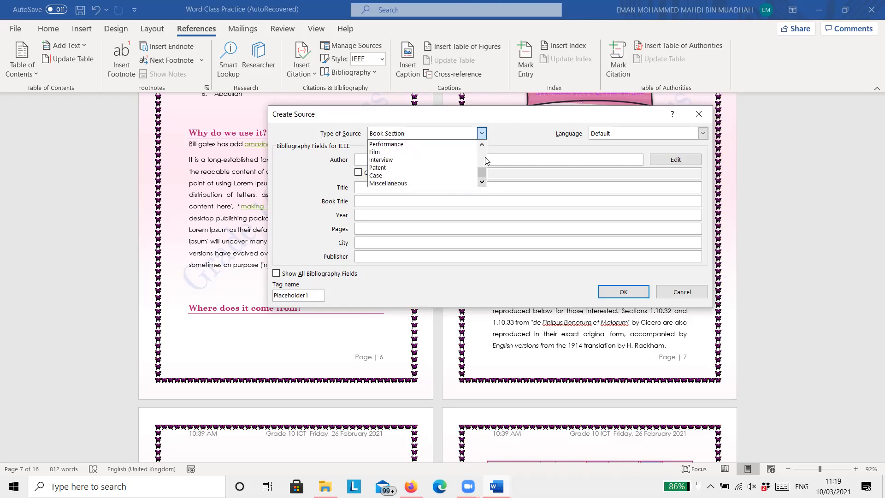
# - Set the new source's type to Web site
pyautogui.click(484, 144)
pyautogui.click(484, 144)
pyautogui.click(484, 144)
pyautogui.click(484, 144)
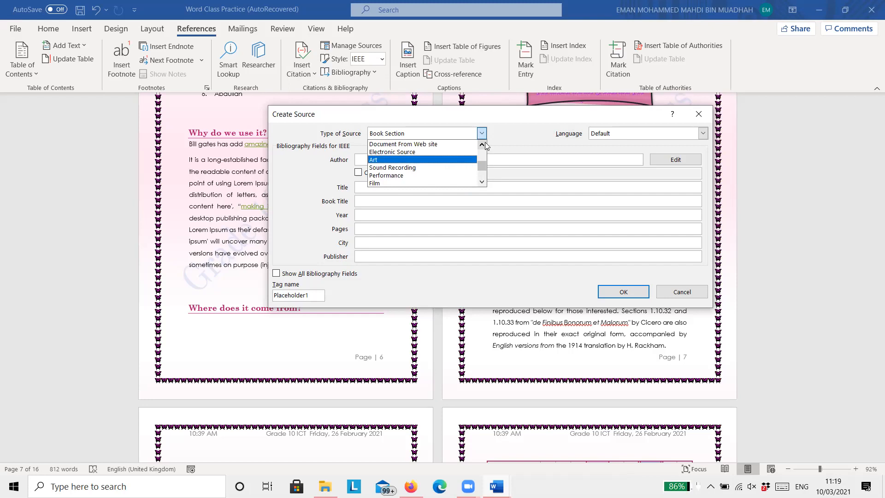
pyautogui.click(483, 144)
pyautogui.click(483, 144)
pyautogui.click(484, 144)
pyautogui.click(408, 158)
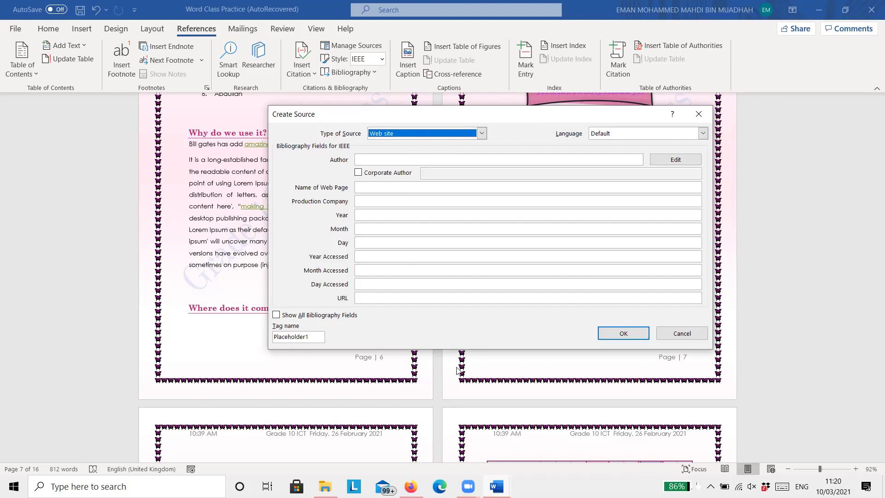
# - Switch to Firefox, return from the MakeUseOf article to the Google results, and search for "covid 19"
pyautogui.click(411, 486)
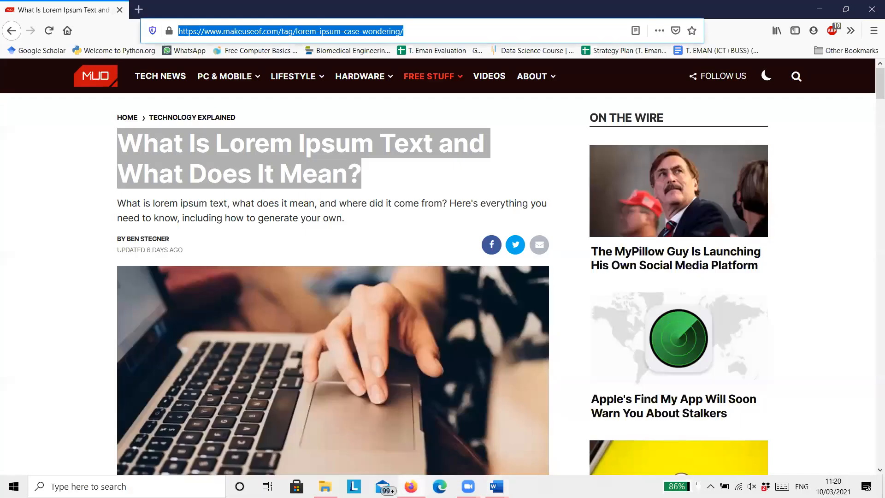
pyautogui.click(12, 31)
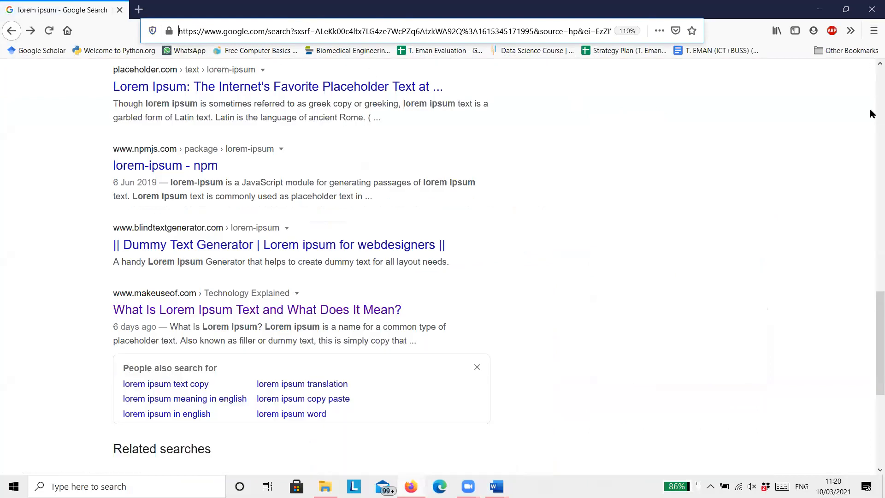
pyautogui.scroll(10, 871, 110)
pyautogui.scroll(2, 871, 110)
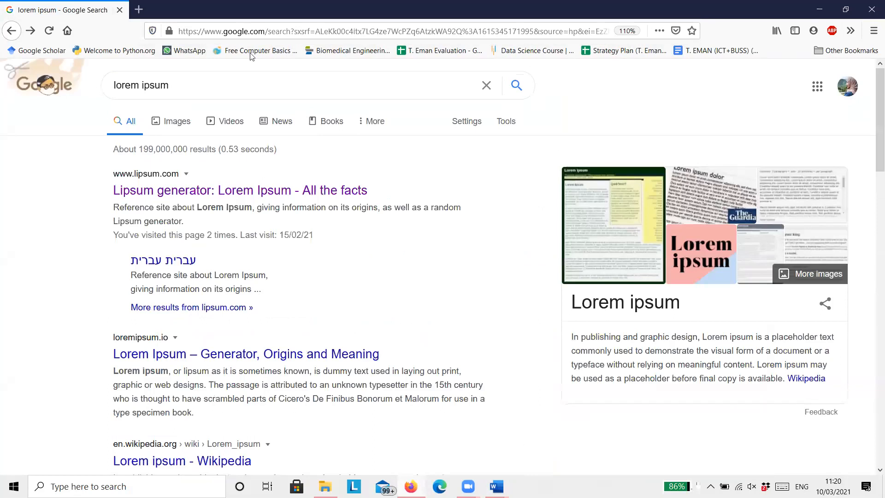
pyautogui.hotkey('ctrl', 'a')
pyautogui.write('c')
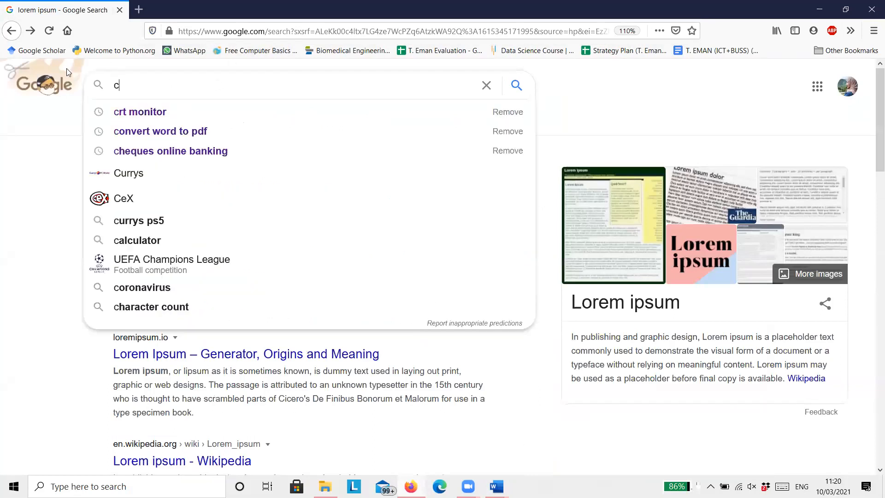
pyautogui.write('ovid')
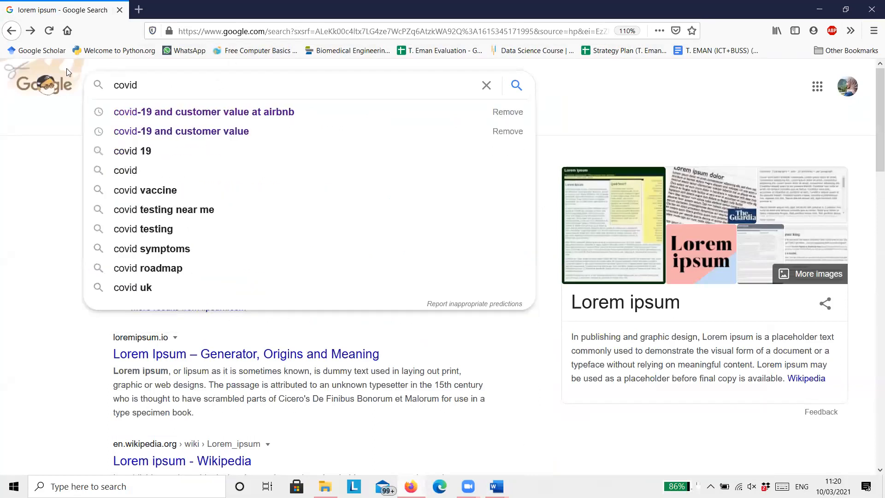
pyautogui.press('Down')
pyautogui.press('Down')
pyautogui.press('Down')
pyautogui.press('Return')
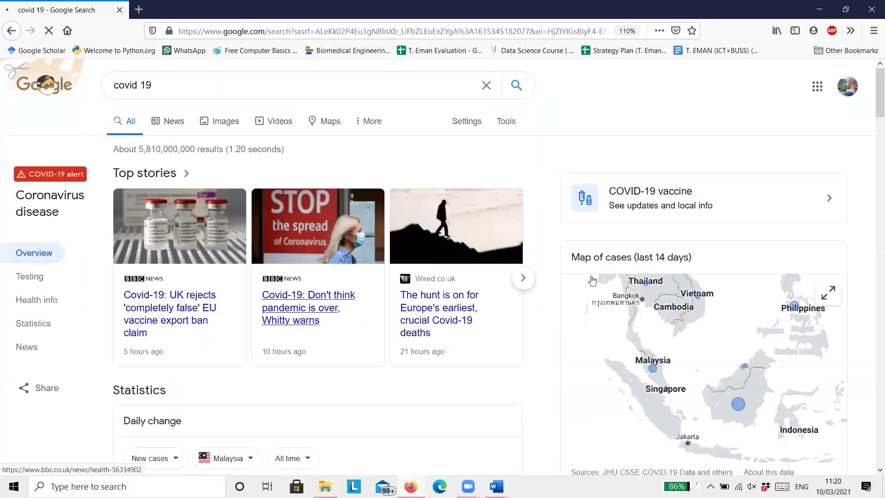
# - Open the GOV.UK coronavirus guidance result, accept additional cookies, and look through the page for citation details
pyautogui.moveTo(872, 106); pyautogui.dragTo(871, 321)
pyautogui.scroll(-3, 871, 349)
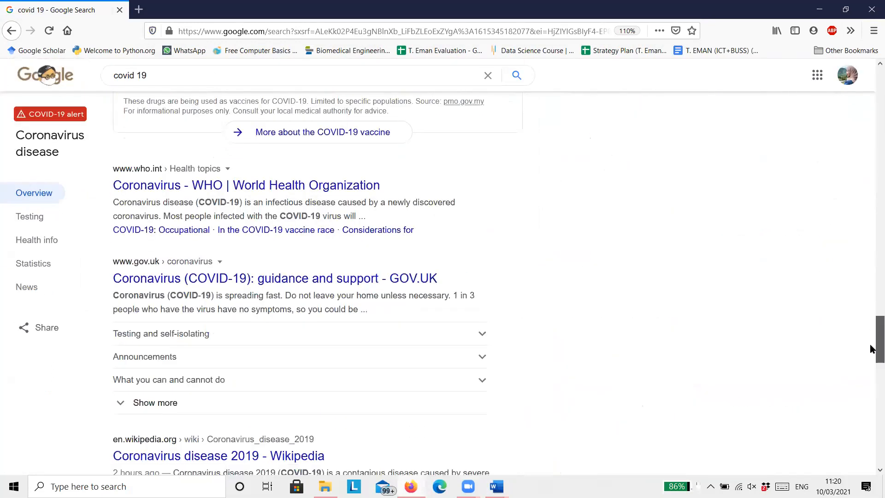
pyautogui.click(415, 287)
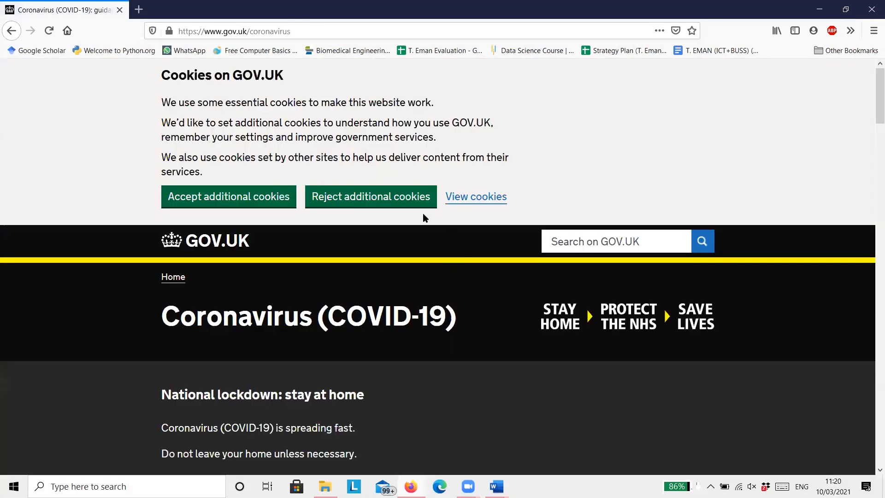
pyautogui.click(276, 194)
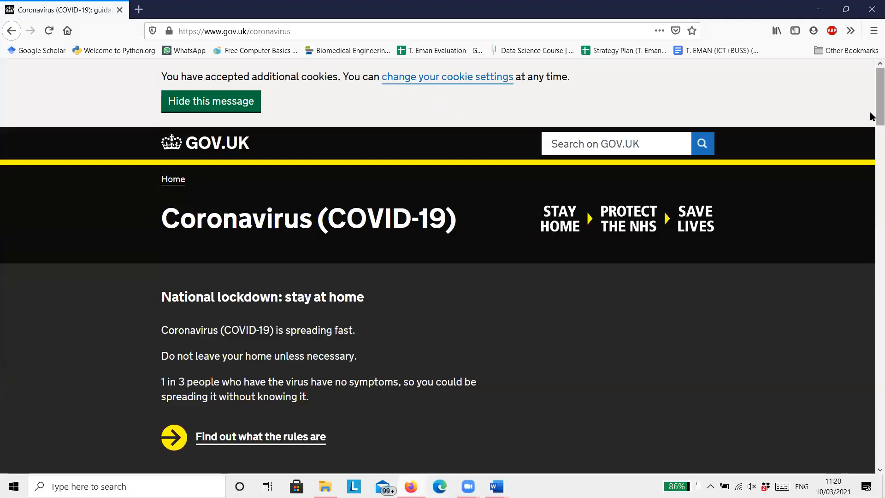
pyautogui.scroll(-4, 872, 138)
pyautogui.scroll(-10, 872, 147)
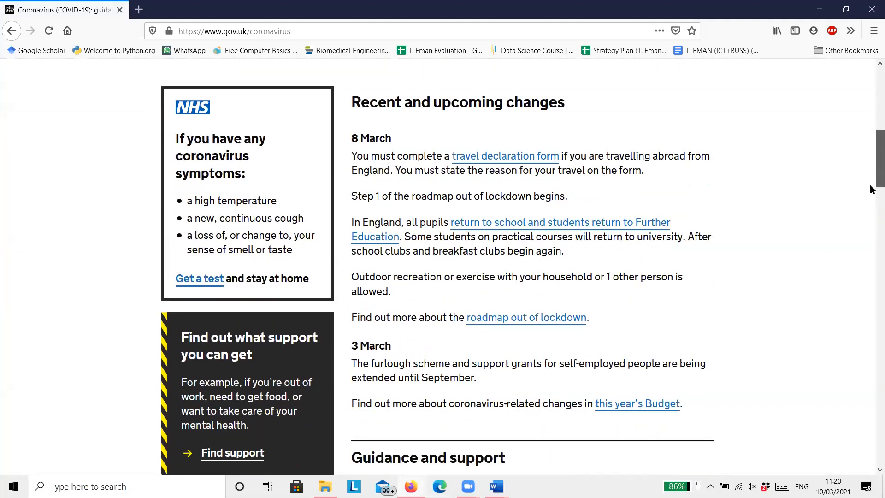
pyautogui.moveTo(870, 204); pyautogui.dragTo(870, 115)
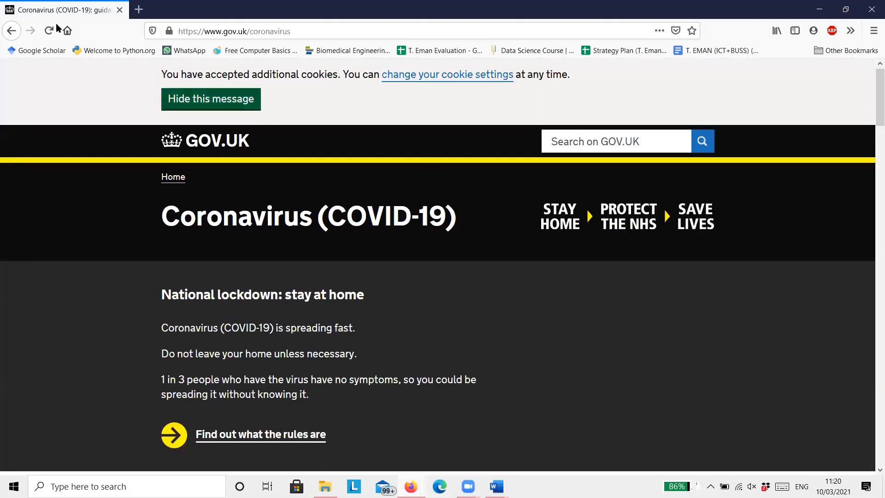
pyautogui.click(12, 31)
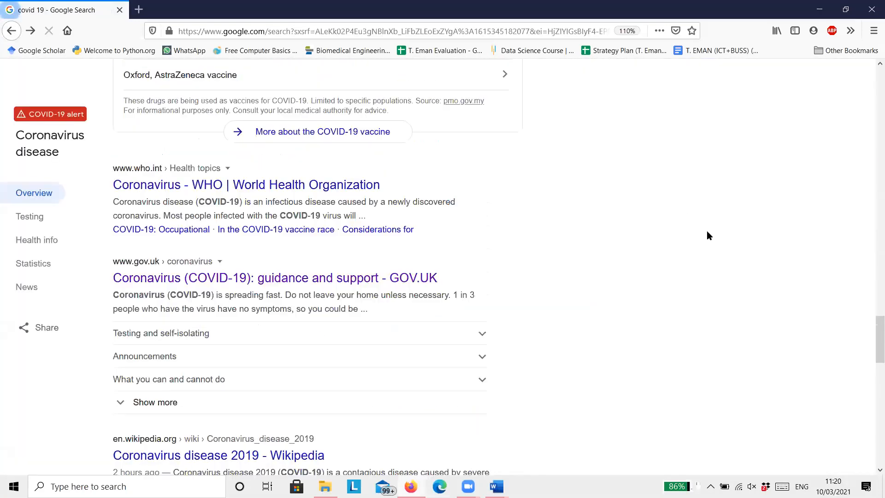
pyautogui.moveTo(871, 327); pyautogui.dragTo(870, 379)
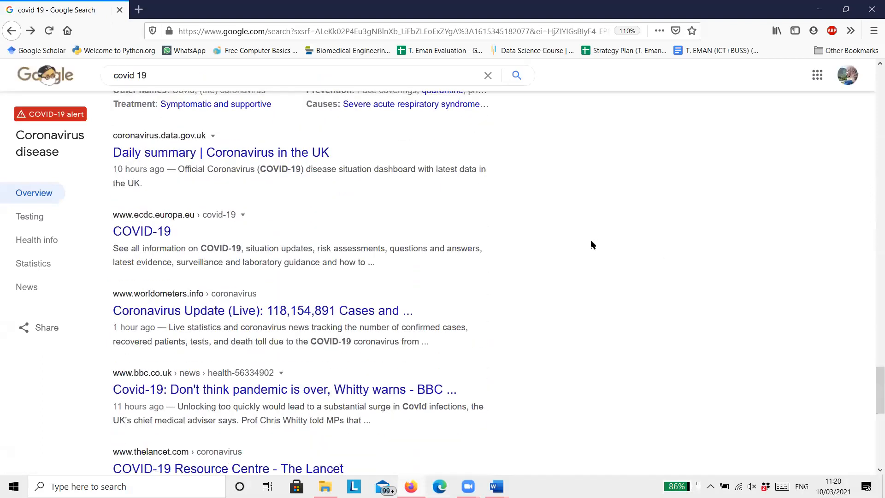
pyautogui.click(147, 233)
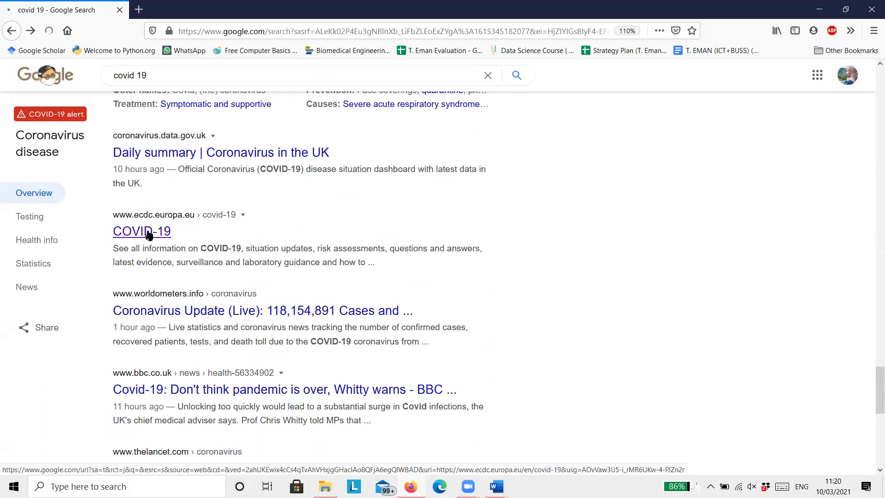